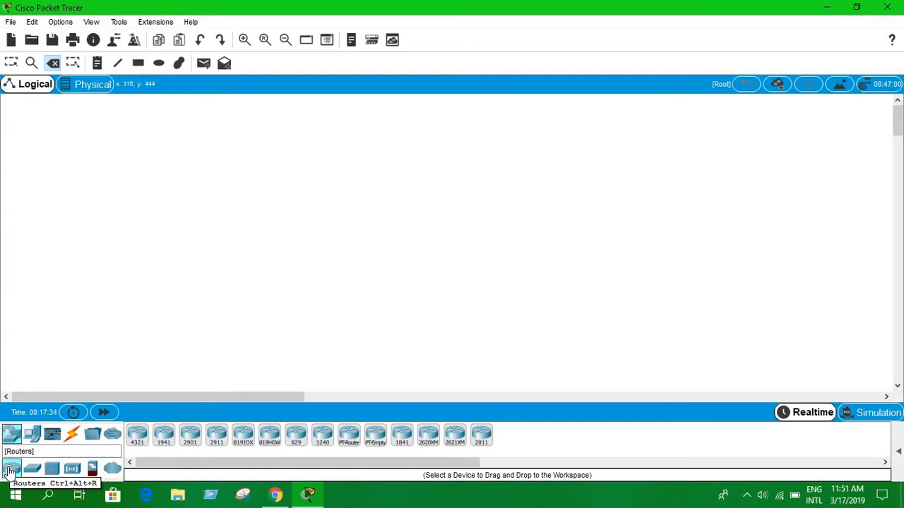
Place two 1941 routers side by side in the upper part of the logical workspace
{"action": "left_click", "coordinate": [164, 441]}
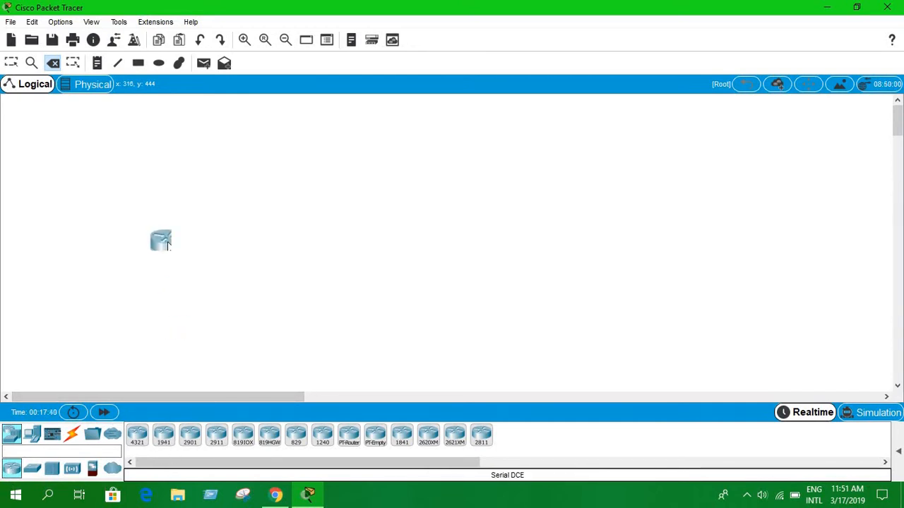
{"action": "left_click", "coordinate": [204, 237]}
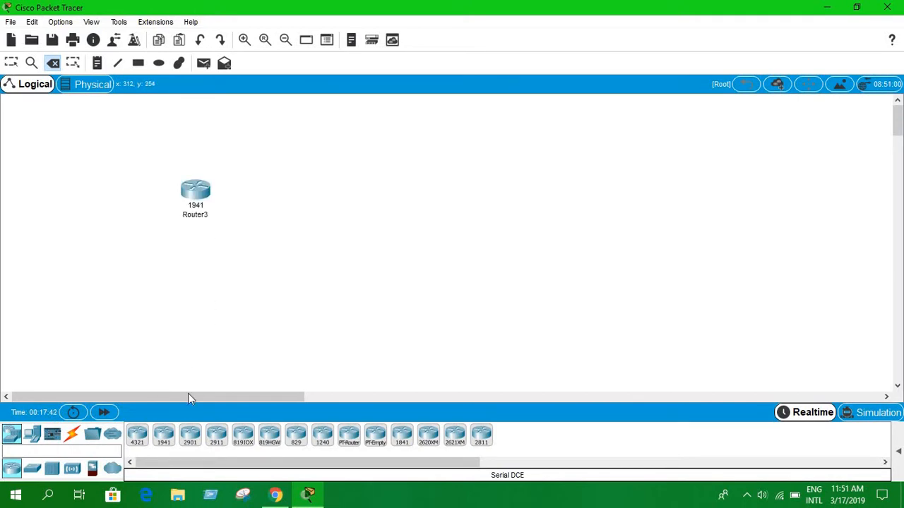
{"action": "left_click", "coordinate": [162, 442]}
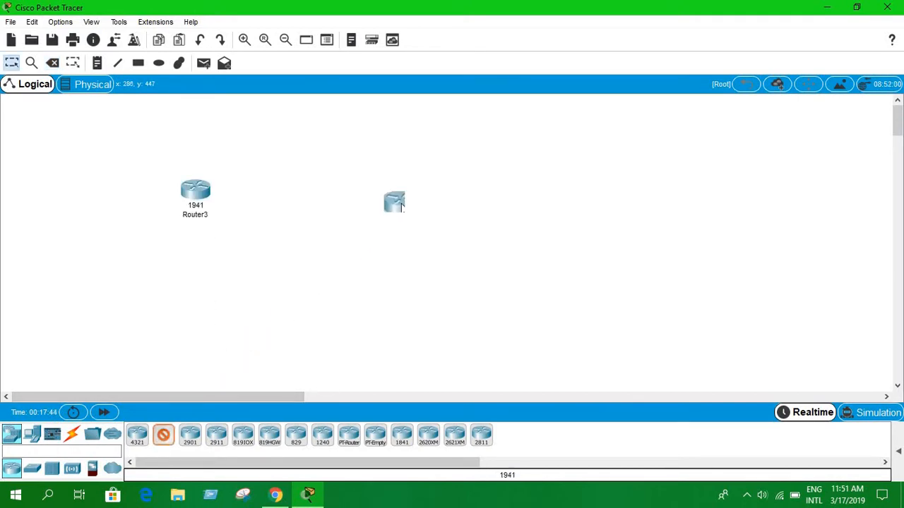
{"action": "left_click", "coordinate": [413, 201]}
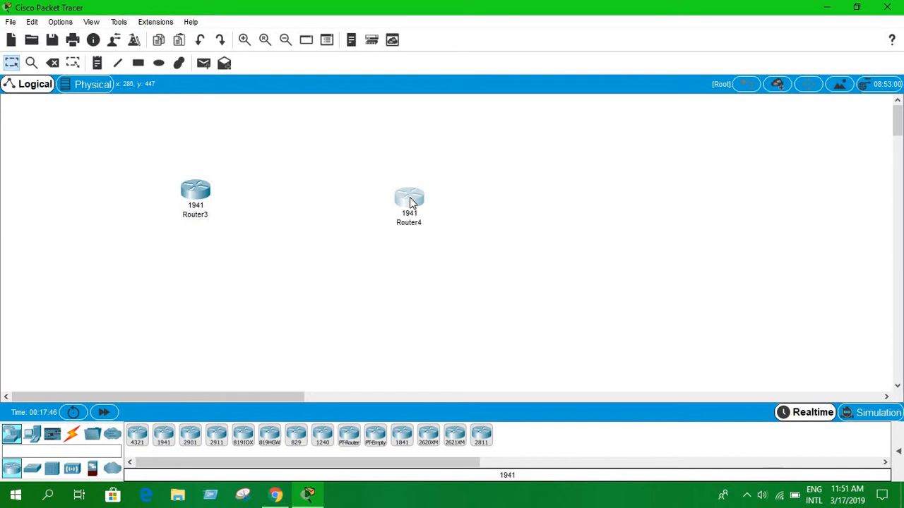
{"action": "left_click", "coordinate": [410, 196]}
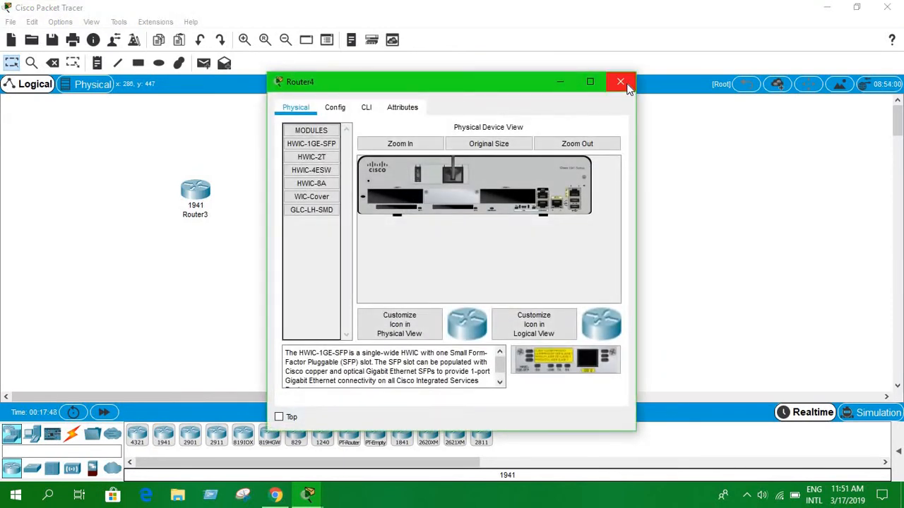
{"action": "left_click", "coordinate": [620, 82]}
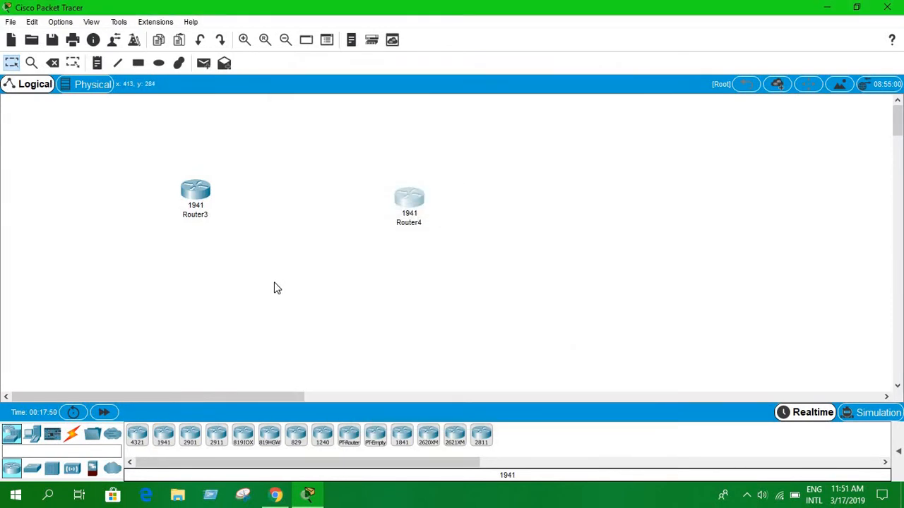
Add two 2950-24 switches, one below each of the 1941 routers
{"action": "left_click", "coordinate": [32, 469]}
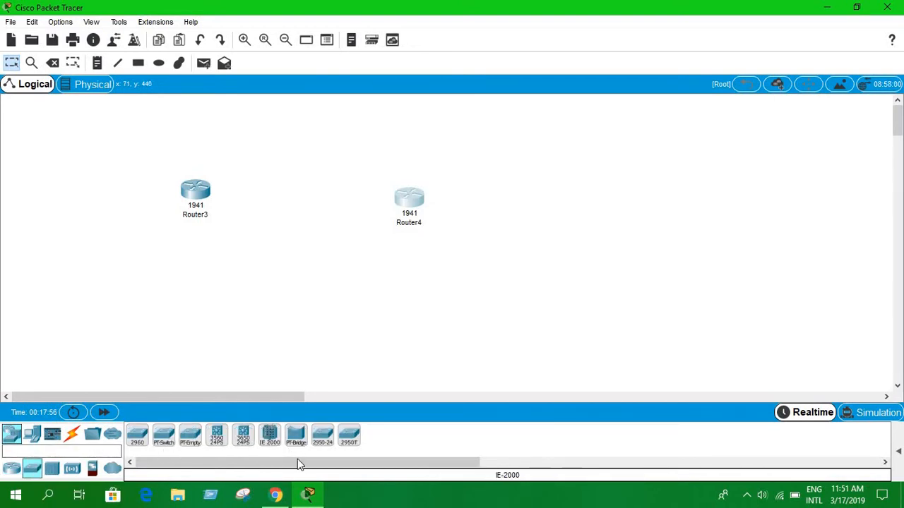
{"action": "left_click", "coordinate": [358, 445]}
{"action": "left_click", "coordinate": [328, 442]}
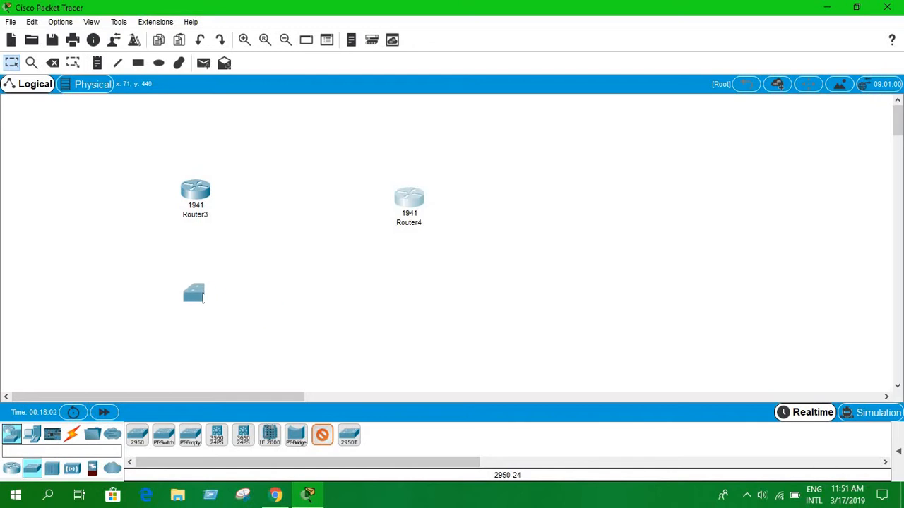
{"action": "left_click", "coordinate": [194, 297]}
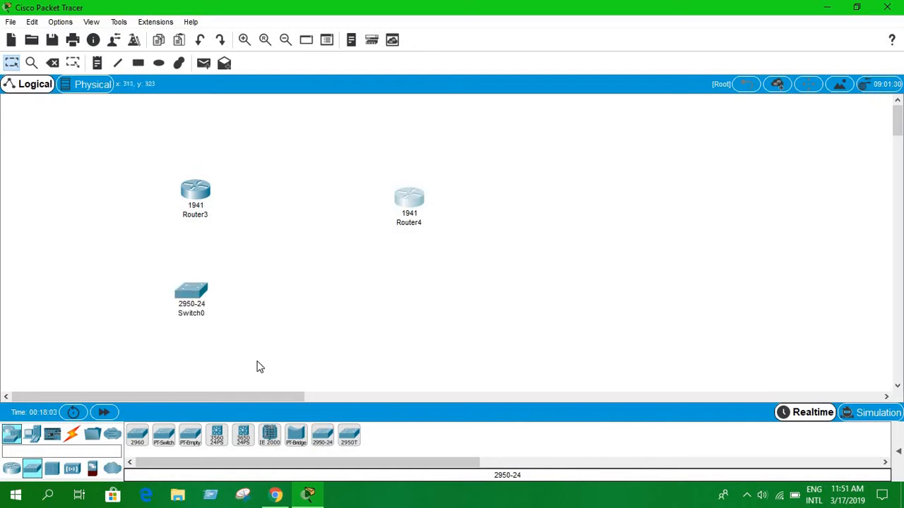
{"action": "left_click", "coordinate": [328, 441]}
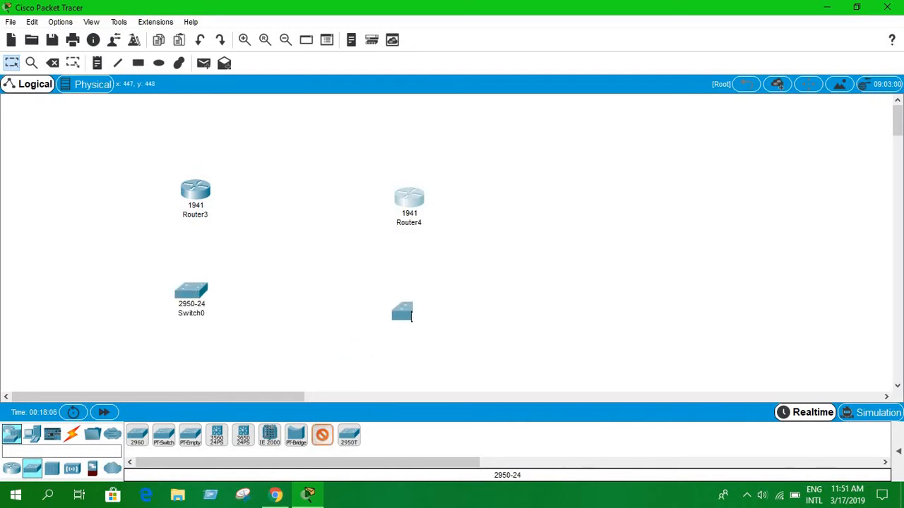
{"action": "left_click", "coordinate": [424, 304]}
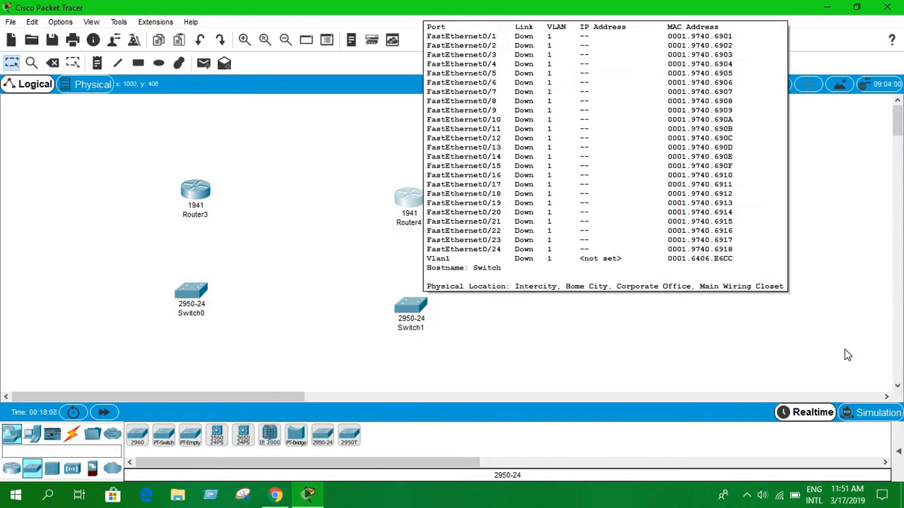
Add two PCs side by side below Switch0
{"action": "left_click", "coordinate": [896, 387]}
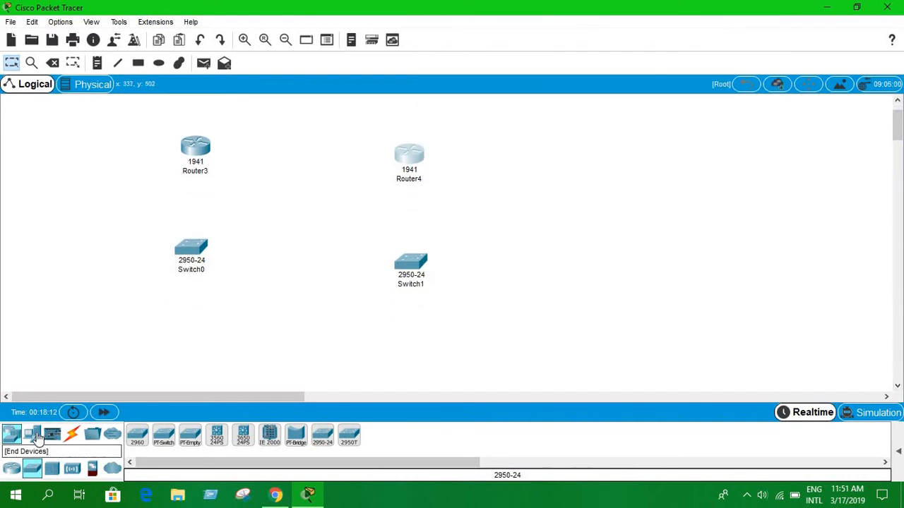
{"action": "left_click", "coordinate": [37, 435]}
{"action": "left_click", "coordinate": [136, 435]}
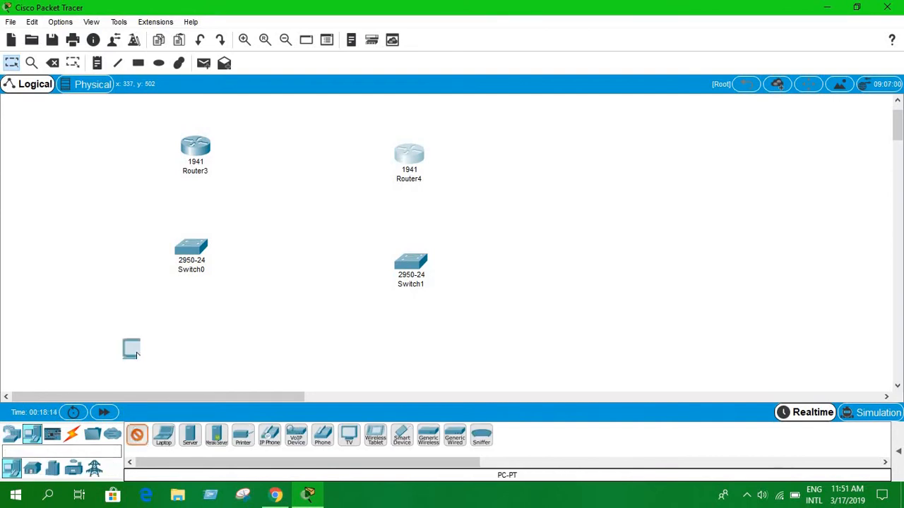
{"action": "left_click", "coordinate": [139, 329]}
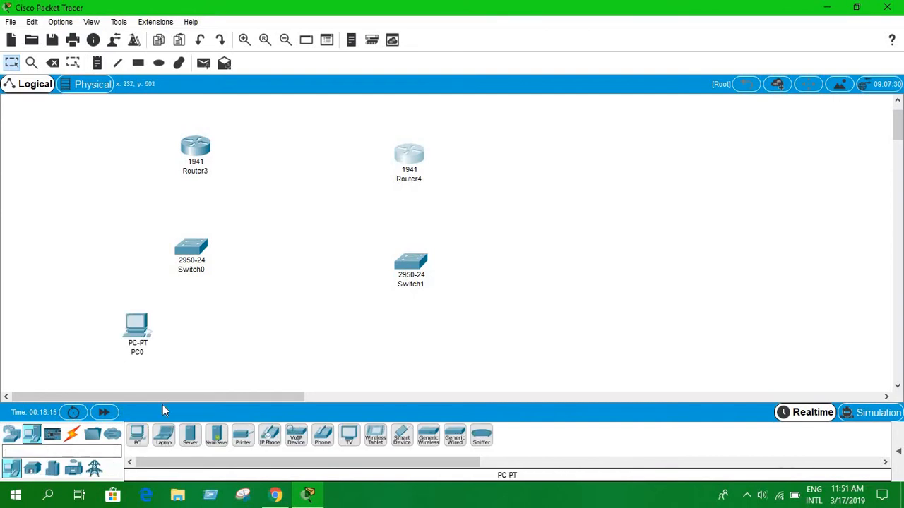
{"action": "left_click", "coordinate": [139, 435]}
{"action": "left_click", "coordinate": [214, 337]}
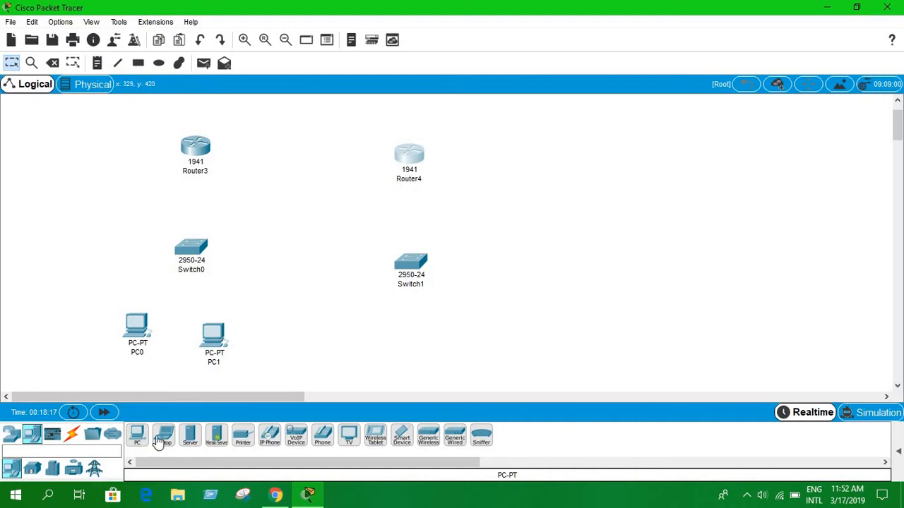
Add two PCs side by side below Switch1
{"action": "left_click", "coordinate": [136, 437]}
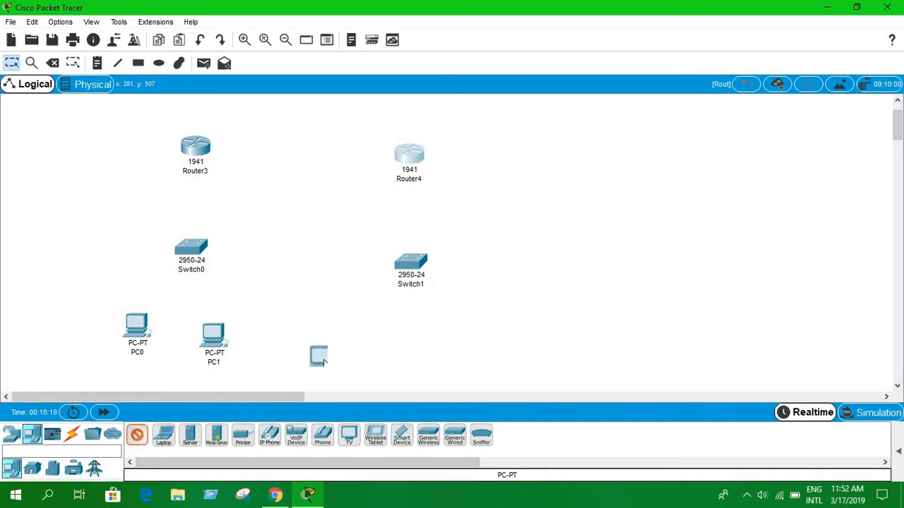
{"action": "left_click", "coordinate": [365, 337]}
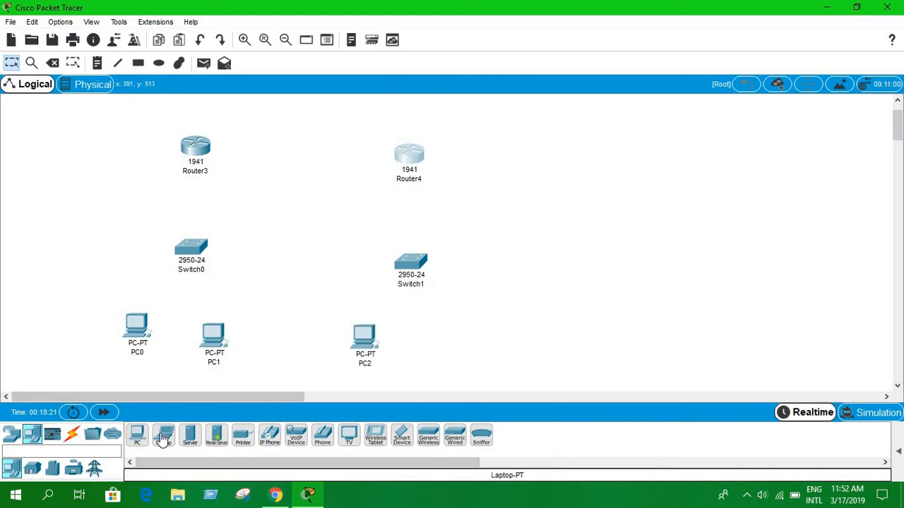
{"action": "left_click", "coordinate": [136, 437]}
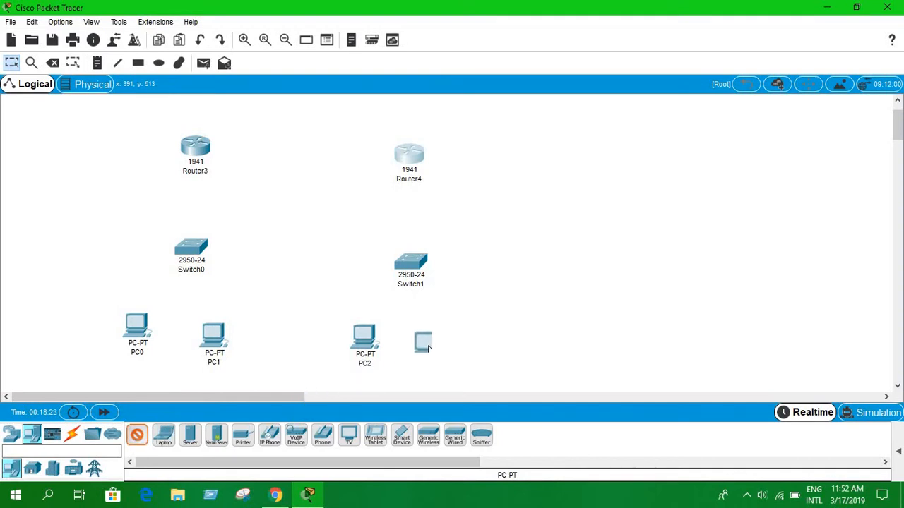
{"action": "left_click", "coordinate": [449, 336]}
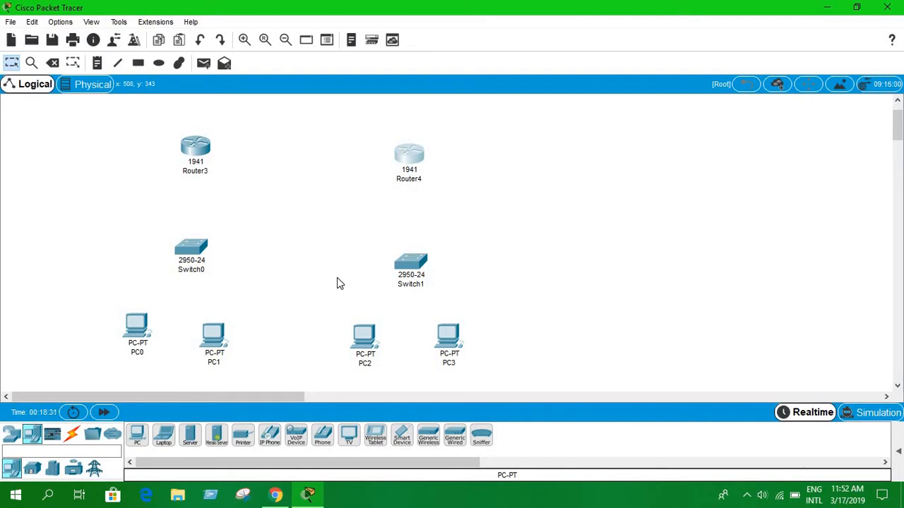
Connect PC0's FastEthernet0 to Switch0's FastEthernet0/1 with a copper straight-through cable
{"action": "left_click", "coordinate": [74, 434]}
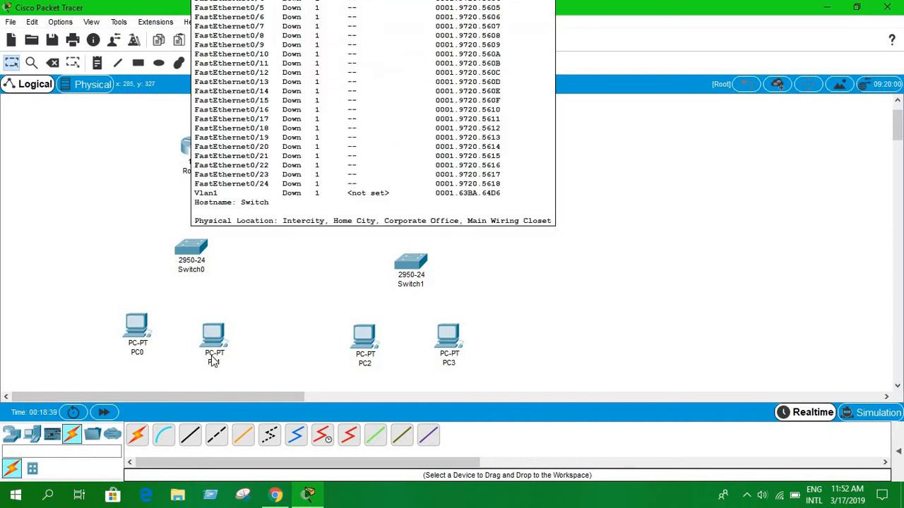
{"action": "left_click", "coordinate": [189, 436]}
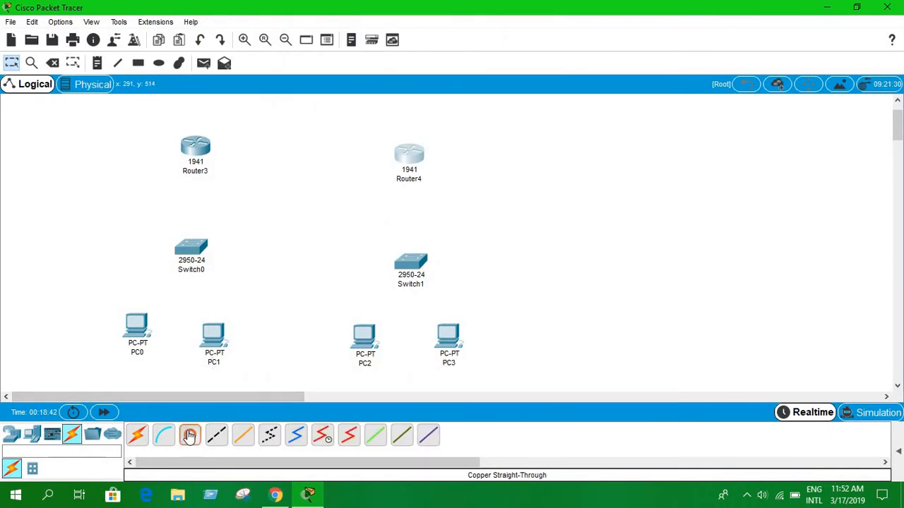
{"action": "left_click", "coordinate": [136, 336]}
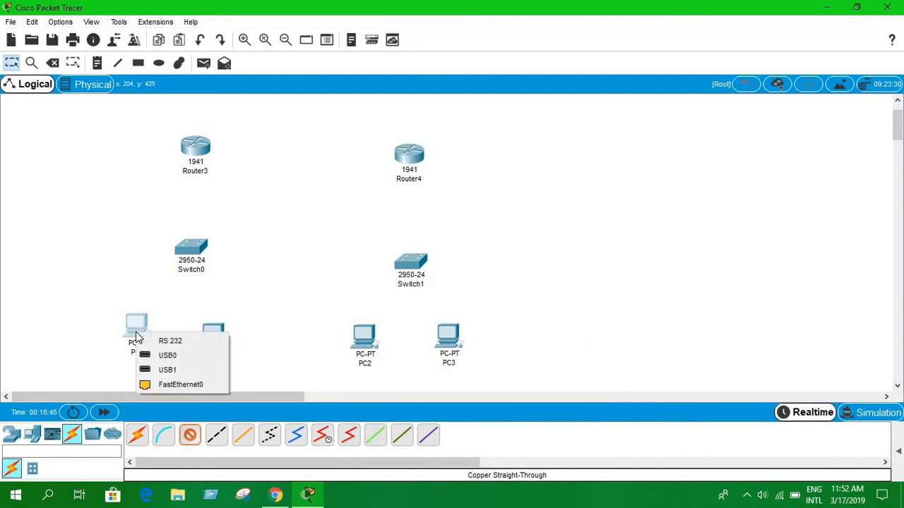
{"action": "left_click", "coordinate": [163, 385]}
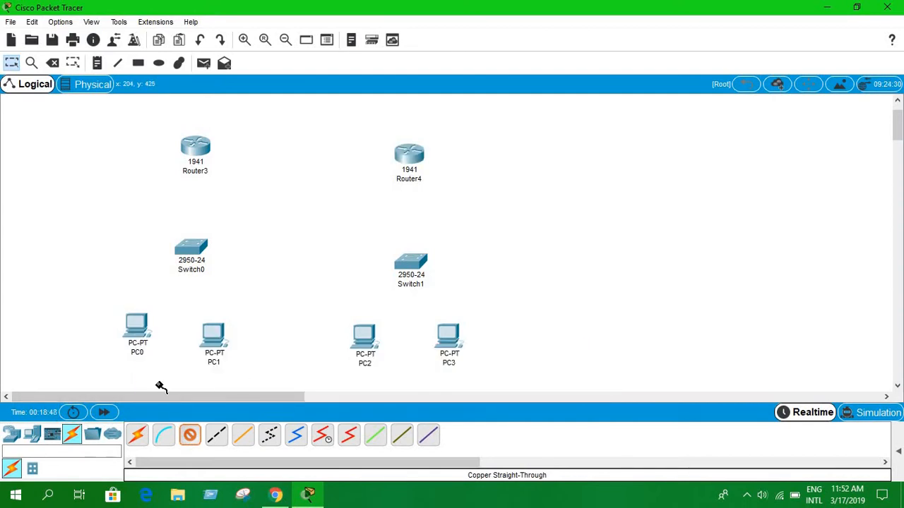
{"action": "left_click", "coordinate": [191, 252]}
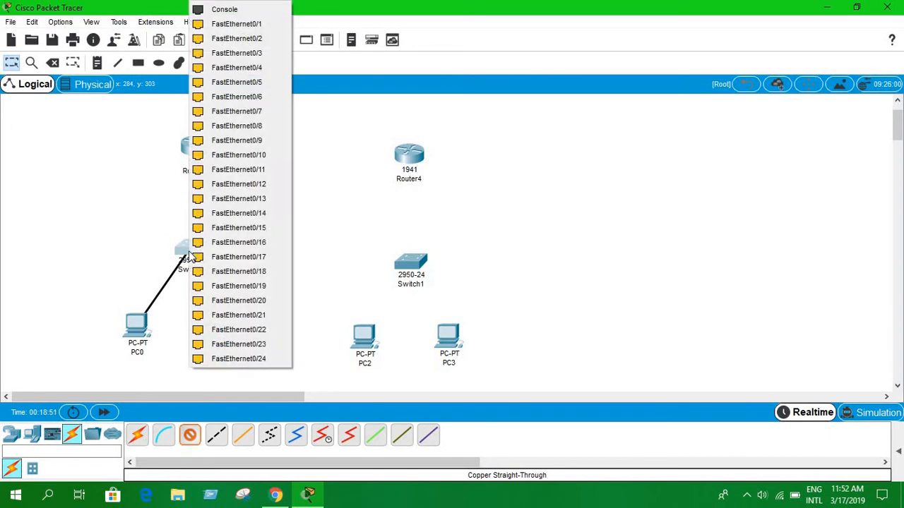
{"action": "left_click", "coordinate": [257, 27]}
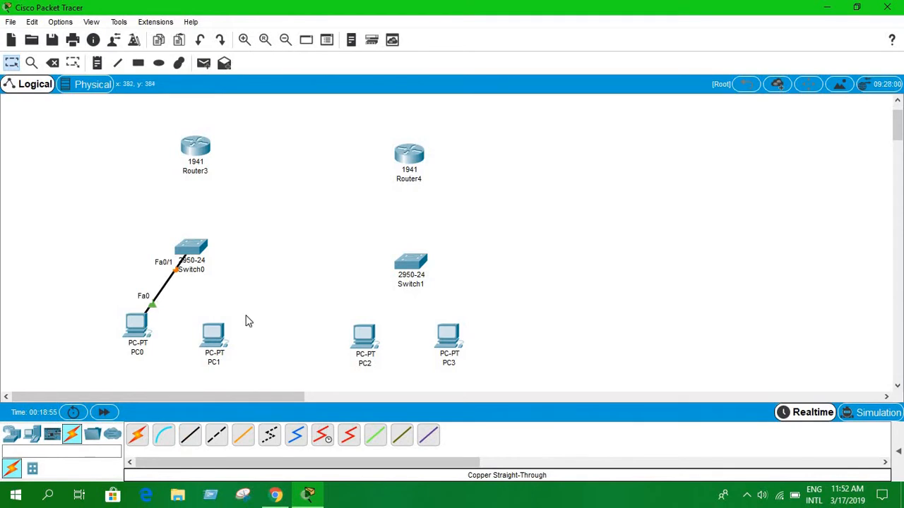
Connect PC1's FastEthernet0 to Switch0's FastEthernet0/2 with a copper straight-through cable
{"action": "left_click", "coordinate": [189, 434]}
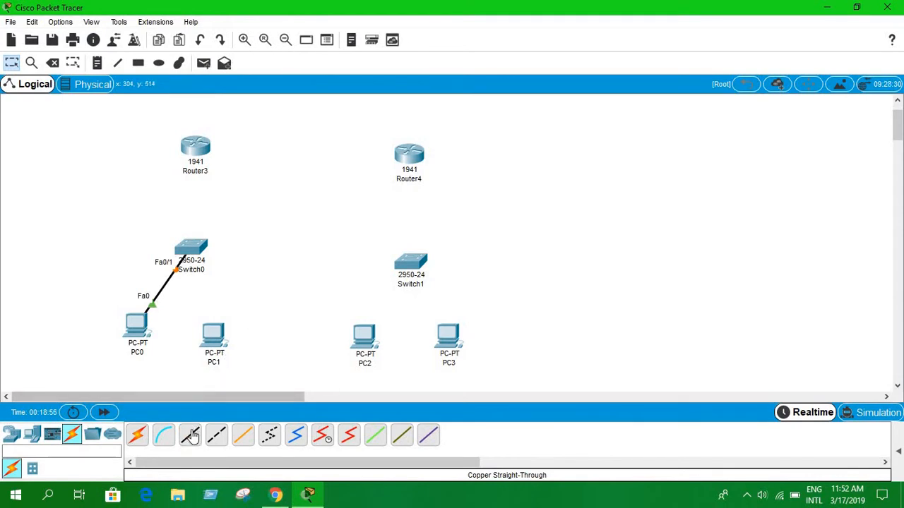
{"action": "left_click", "coordinate": [212, 346]}
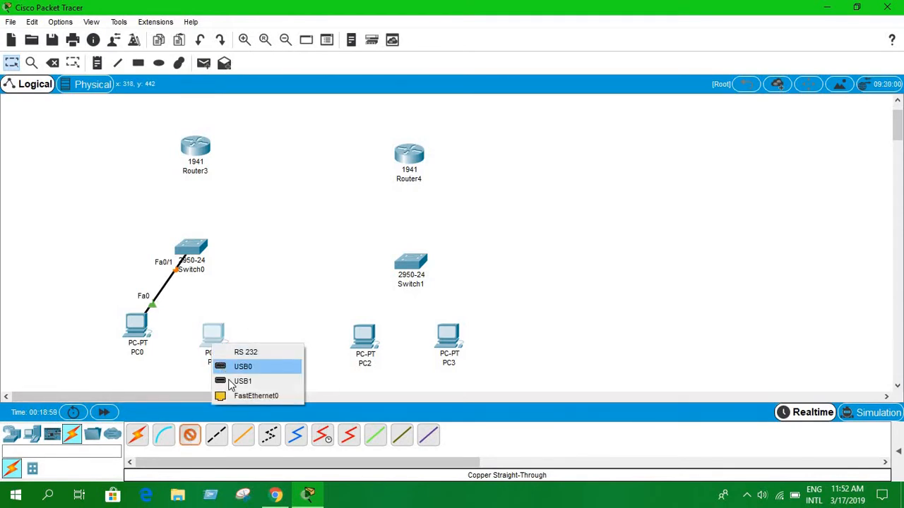
{"action": "left_click", "coordinate": [236, 396]}
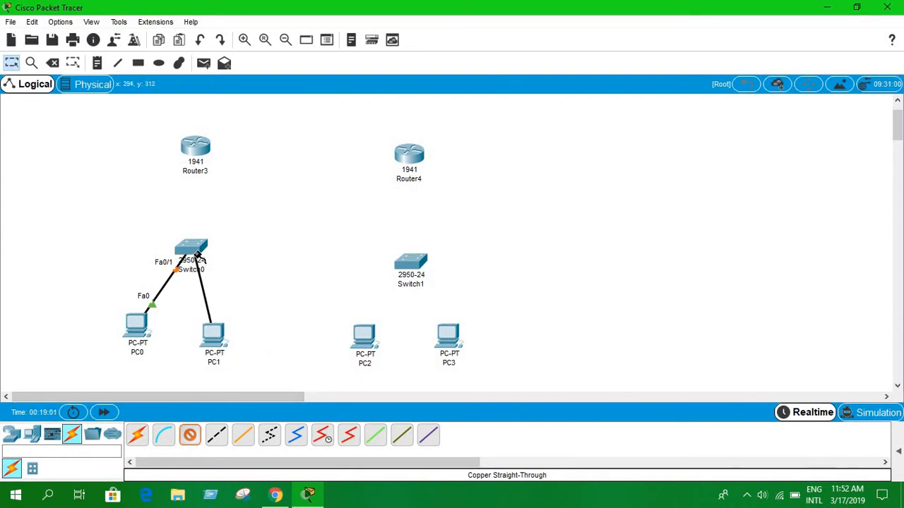
{"action": "left_click", "coordinate": [191, 246]}
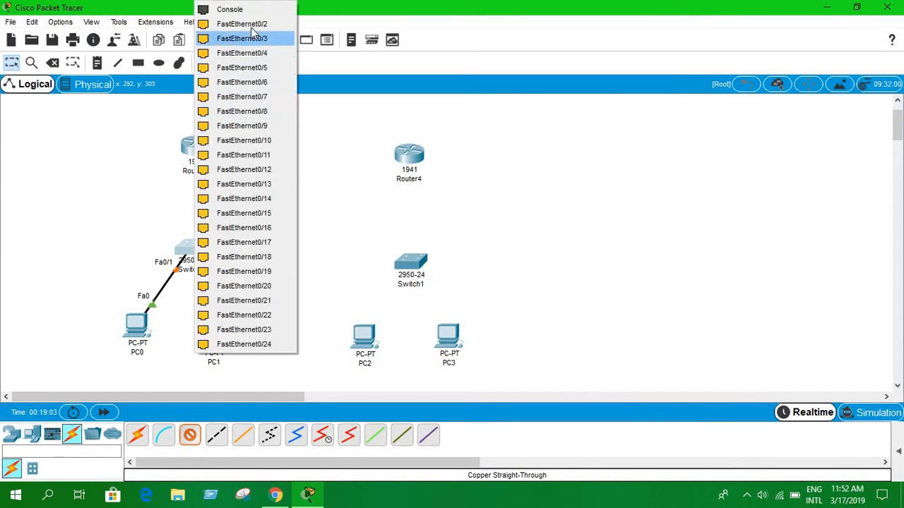
{"action": "left_click", "coordinate": [226, 24]}
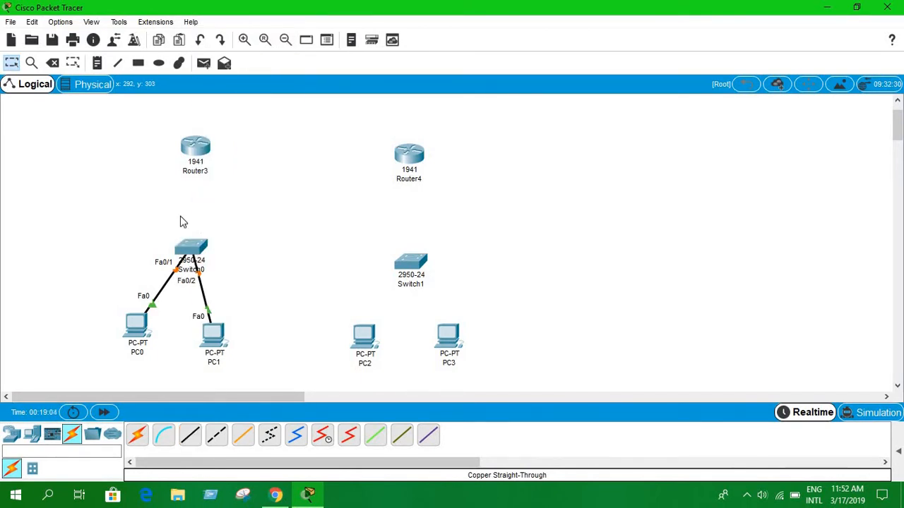
Connect PC2's FastEthernet0 to Switch1's FastEthernet0/1 with a copper straight-through cable
{"action": "left_click", "coordinate": [190, 437]}
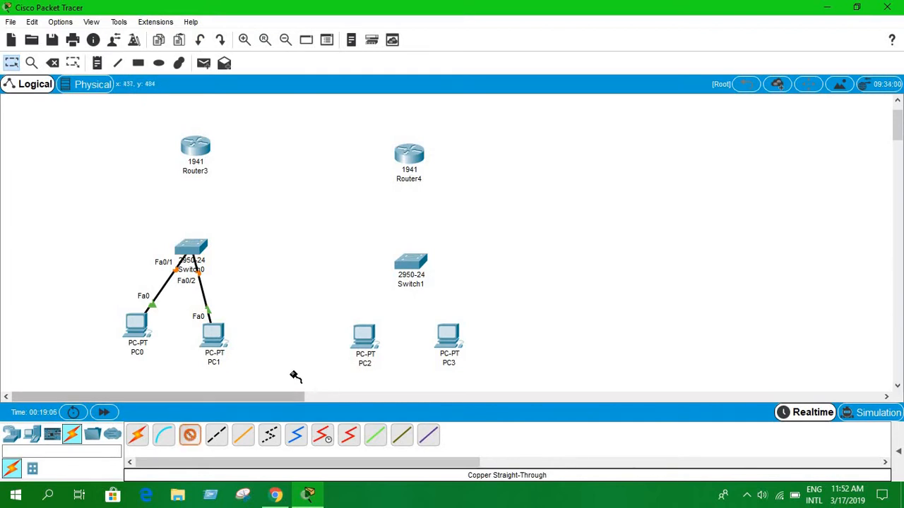
{"action": "left_click", "coordinate": [366, 338]}
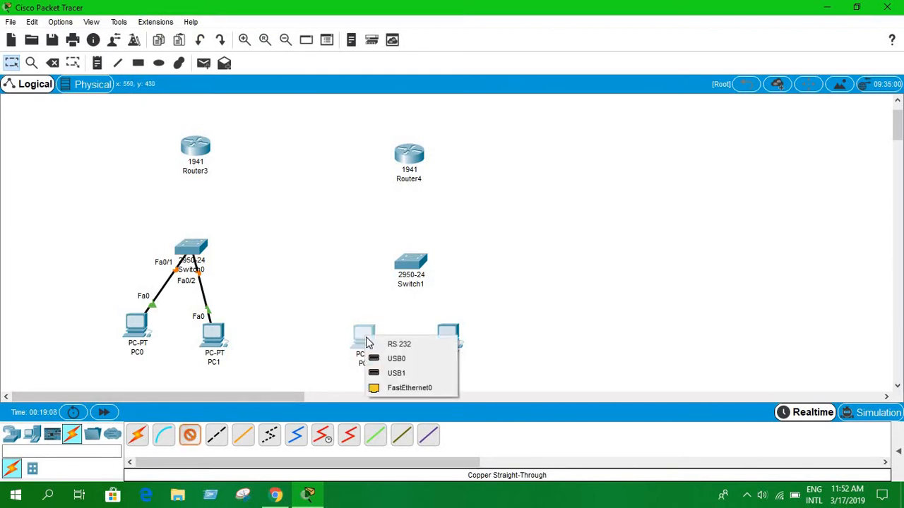
{"action": "left_click", "coordinate": [375, 387]}
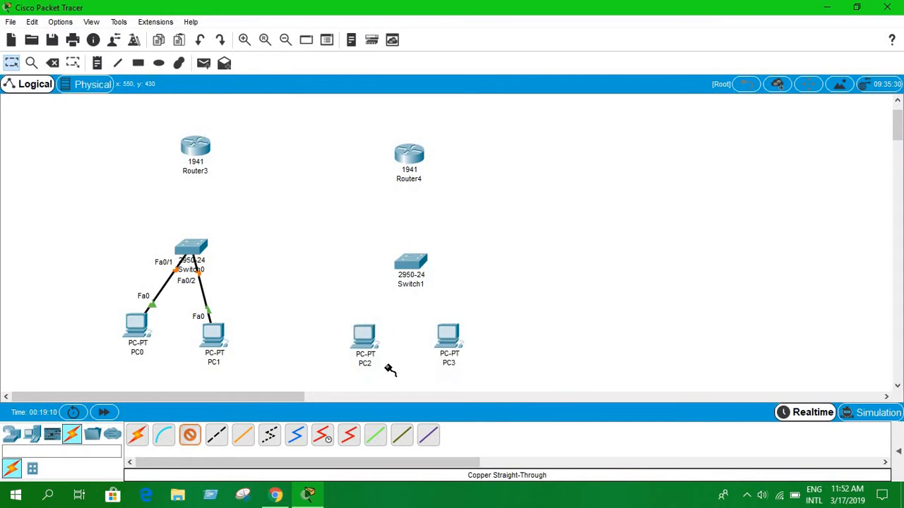
{"action": "left_click", "coordinate": [412, 263]}
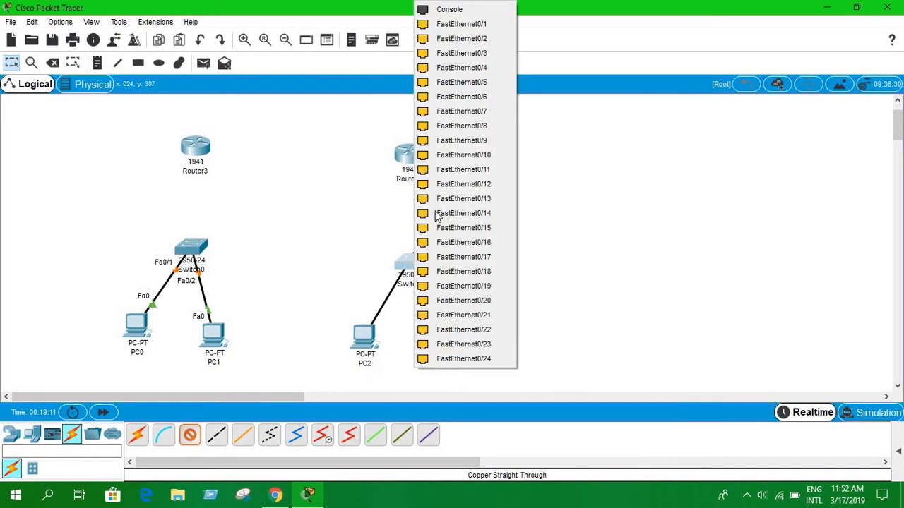
{"action": "left_click", "coordinate": [460, 24]}
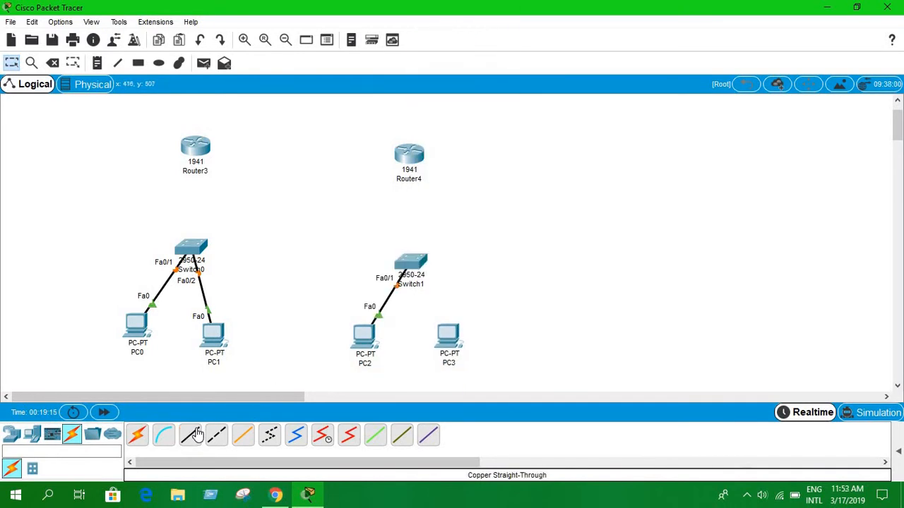
Connect PC3's FastEthernet0 to Switch1's FastEthernet0/2 with a copper straight-through cable
{"action": "left_click", "coordinate": [194, 434]}
{"action": "left_click", "coordinate": [455, 339]}
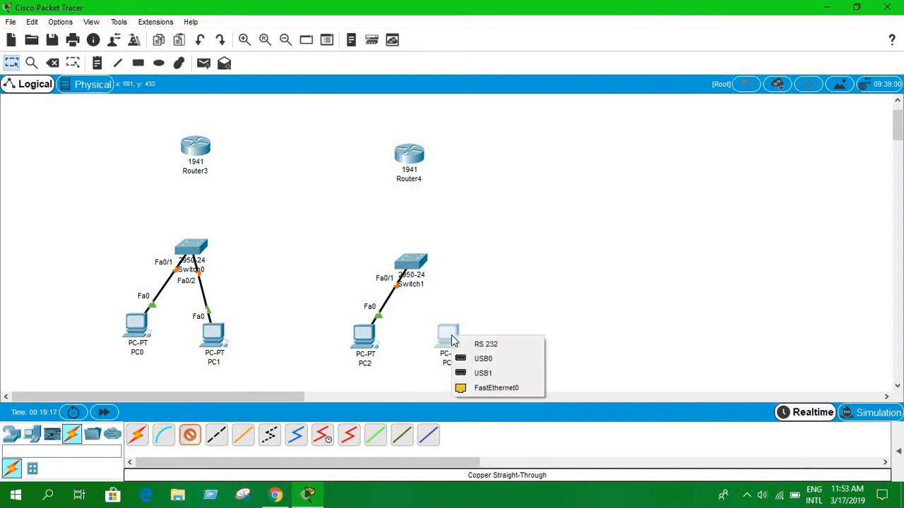
{"action": "left_click", "coordinate": [494, 387]}
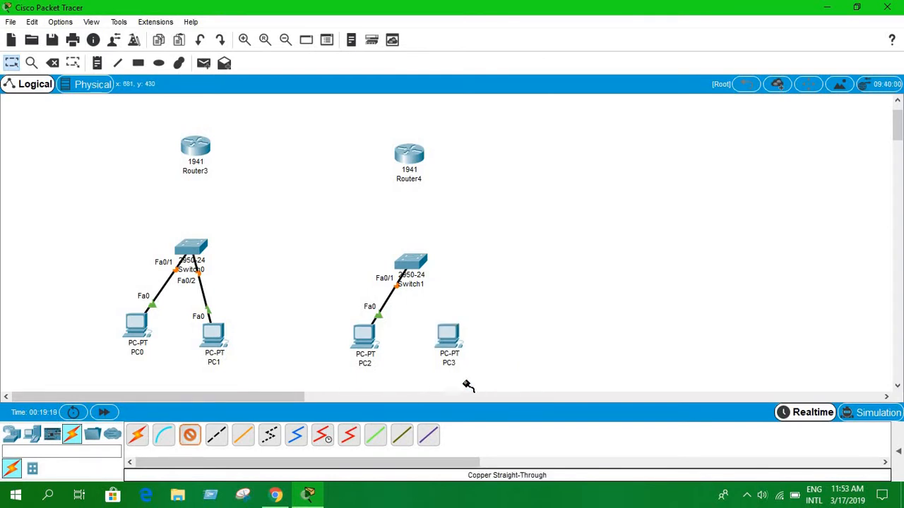
{"action": "left_click", "coordinate": [419, 268]}
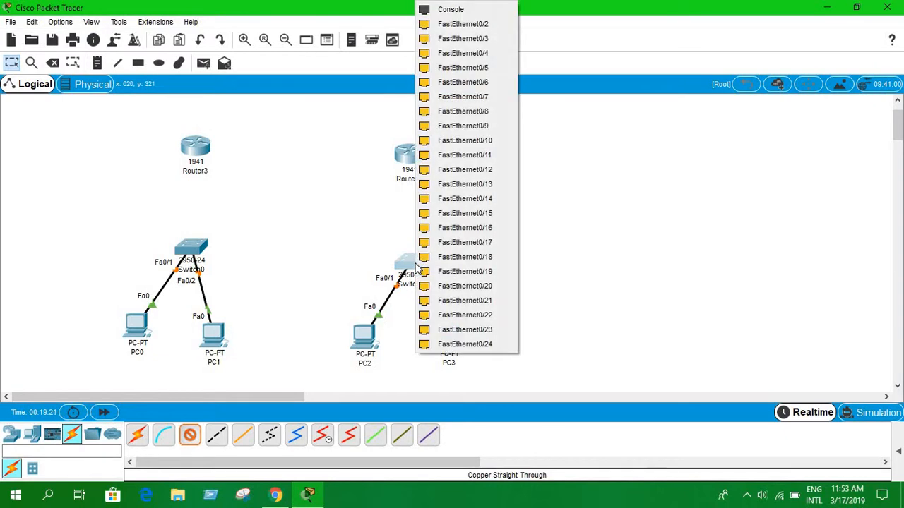
{"action": "left_click", "coordinate": [462, 27]}
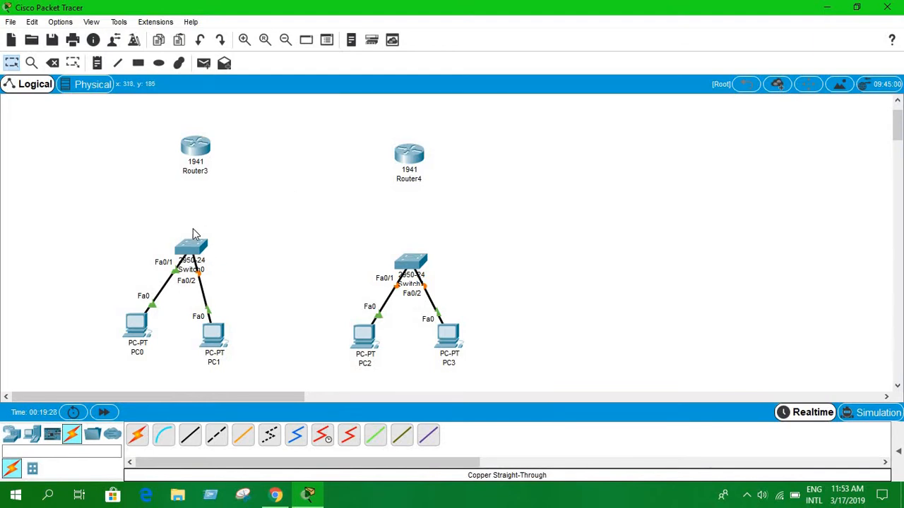
Connect Switch0's FastEthernet0/3 to Router3's GigabitEthernet0/0 with a copper straight-through cable
{"action": "left_click", "coordinate": [188, 436]}
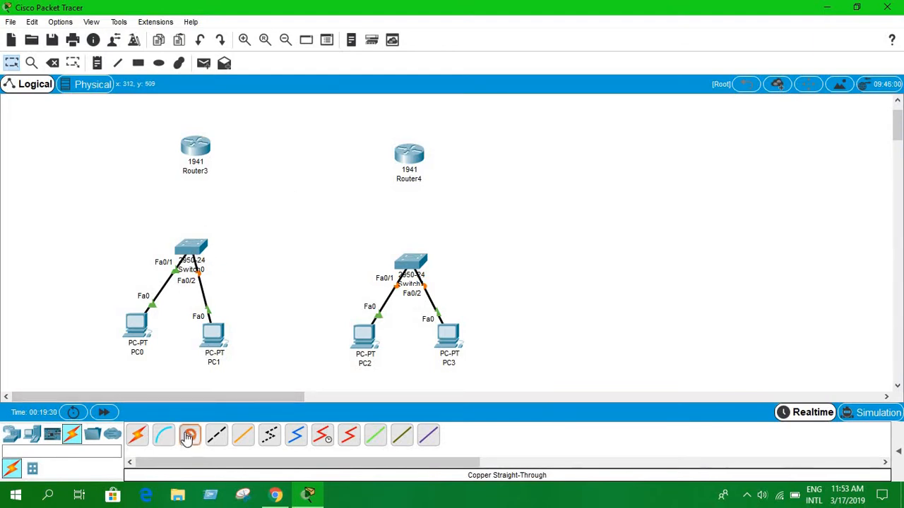
{"action": "left_click", "coordinate": [190, 254]}
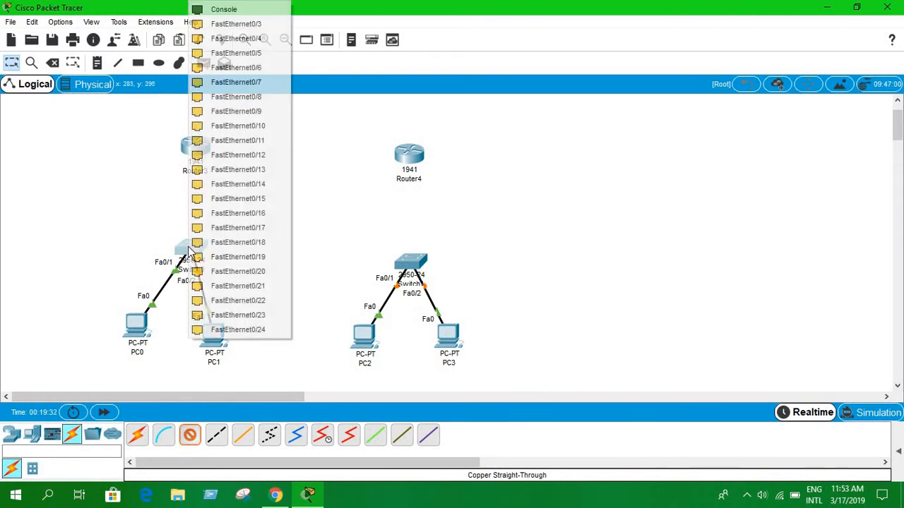
{"action": "left_click", "coordinate": [257, 27]}
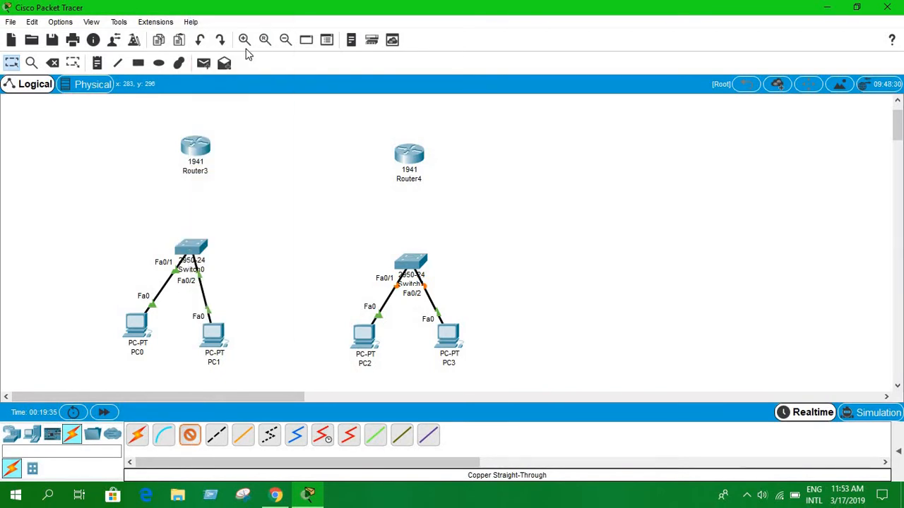
{"action": "left_click", "coordinate": [203, 150]}
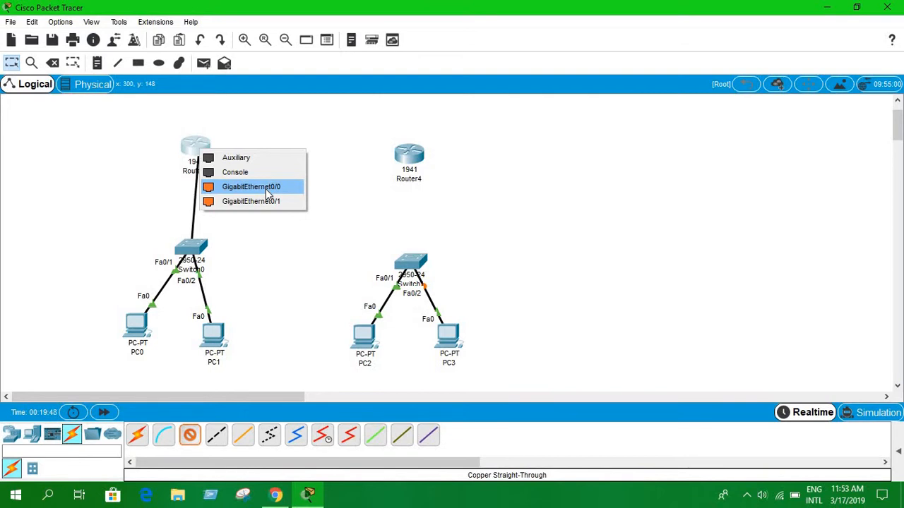
{"action": "left_click", "coordinate": [265, 189]}
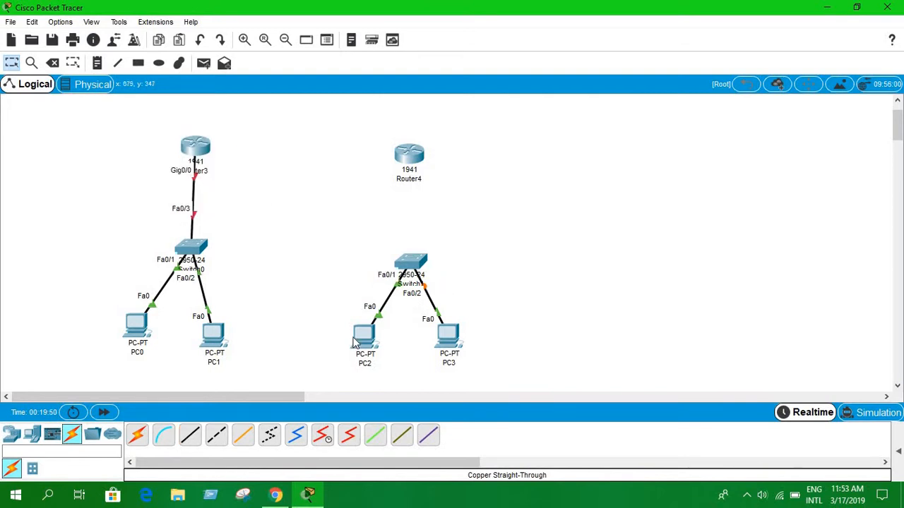
Connect Switch1's FastEthernet0/3 to Router4's GigabitEthernet0/0 with a copper straight-through cable
{"action": "left_click", "coordinate": [189, 434]}
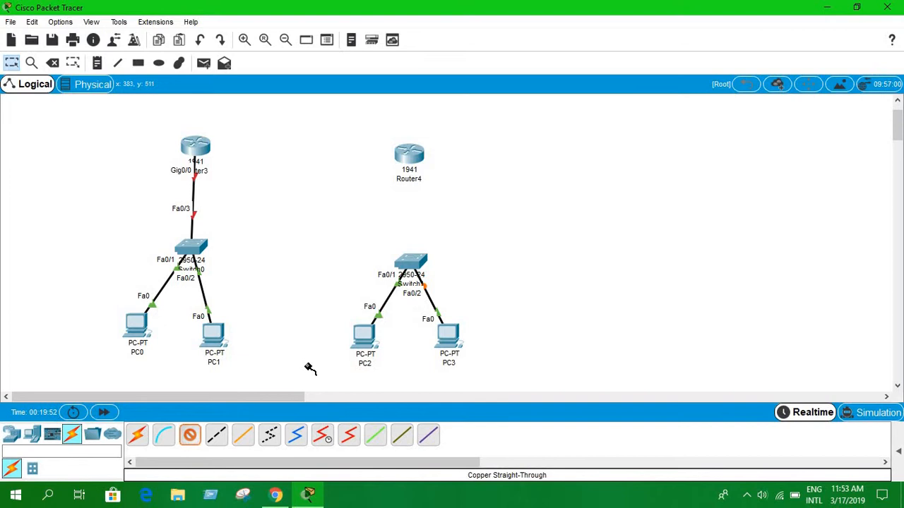
{"action": "left_click", "coordinate": [411, 261]}
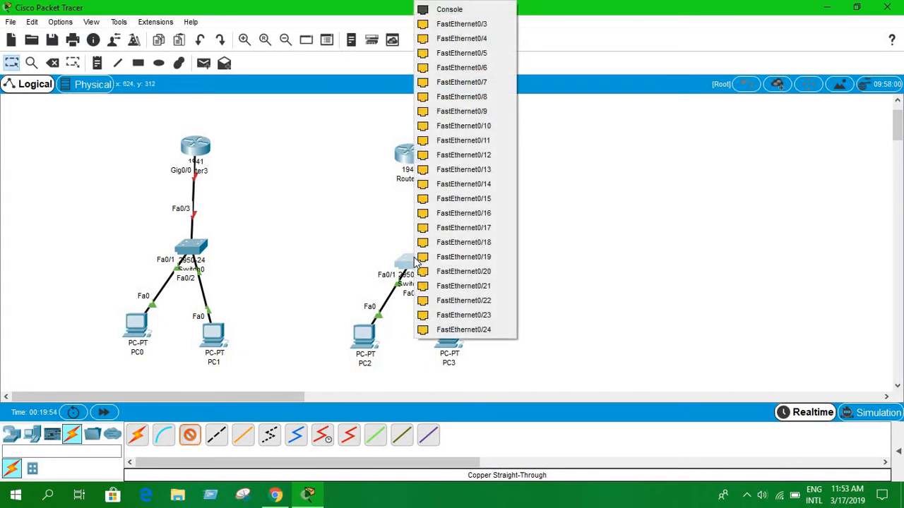
{"action": "left_click", "coordinate": [463, 24]}
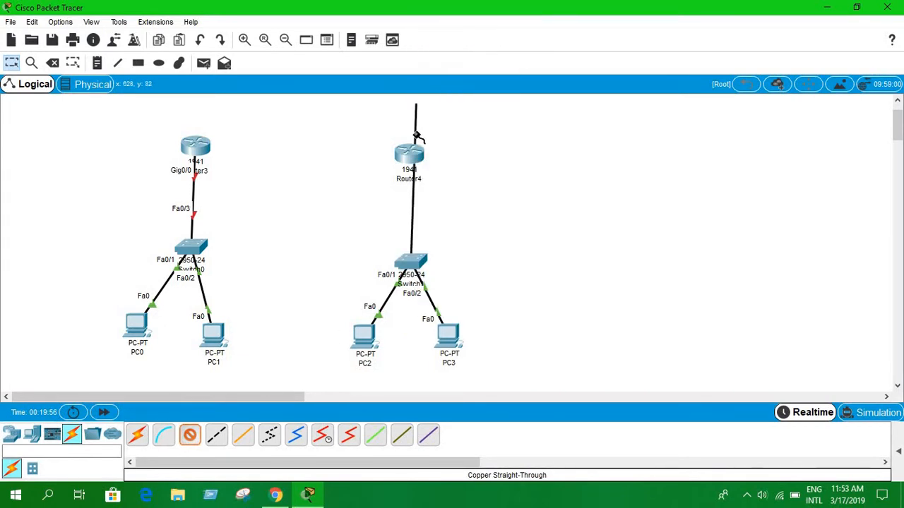
{"action": "left_click", "coordinate": [414, 159]}
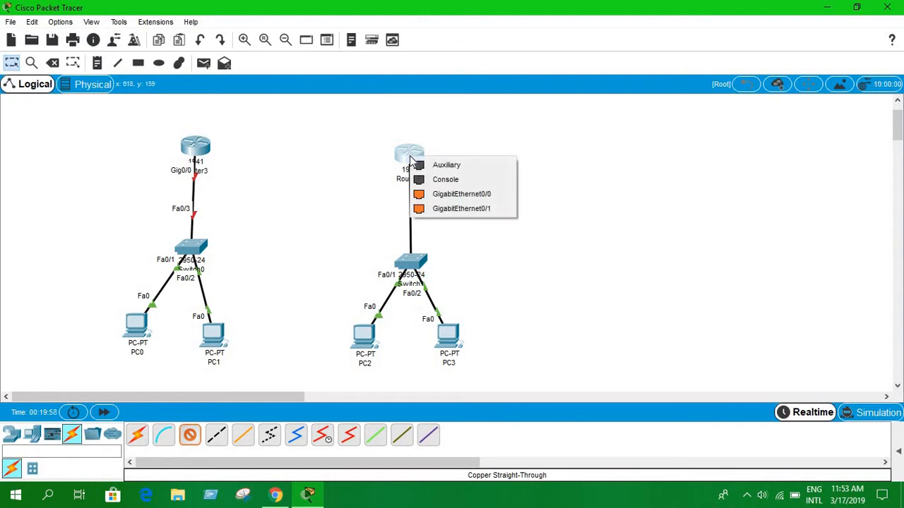
{"action": "left_click", "coordinate": [449, 200]}
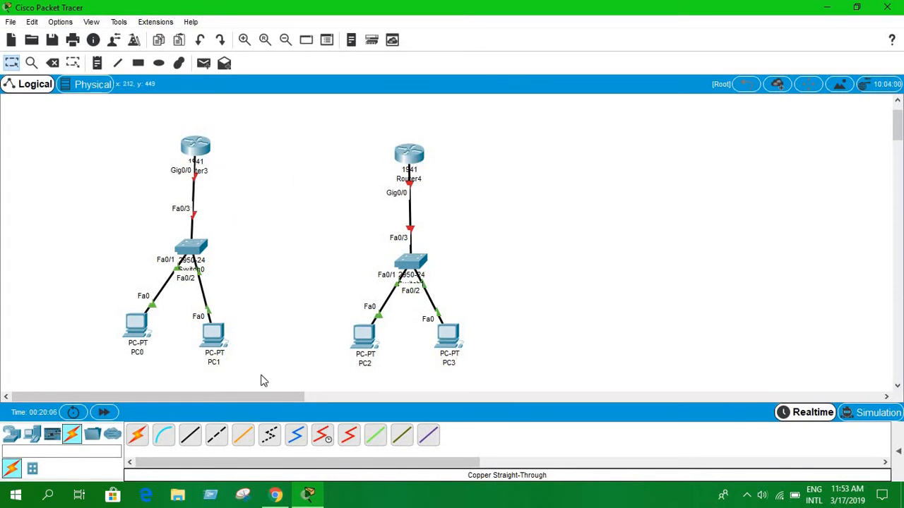
Connect Router3's GigabitEthernet0/1 to Router4's GigabitEthernet0/1 with a copper cross-over cable
{"action": "left_click", "coordinate": [217, 435]}
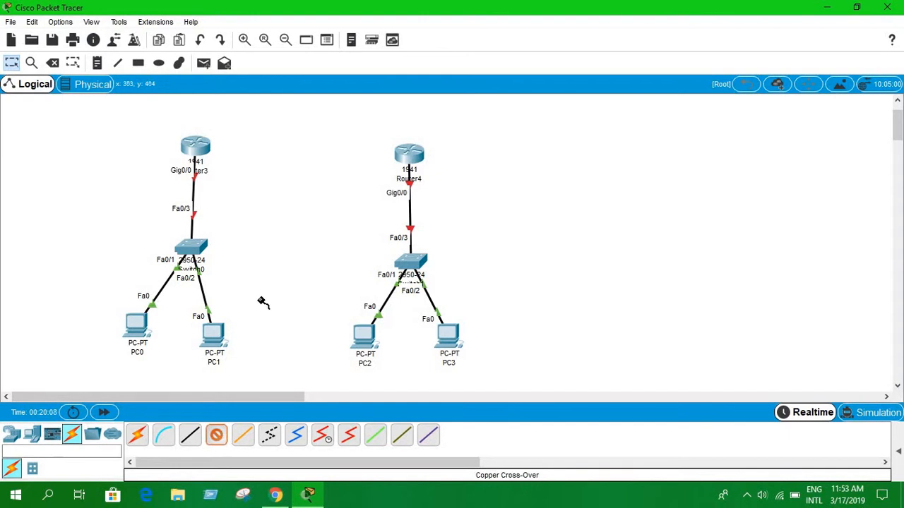
{"action": "left_click", "coordinate": [197, 147]}
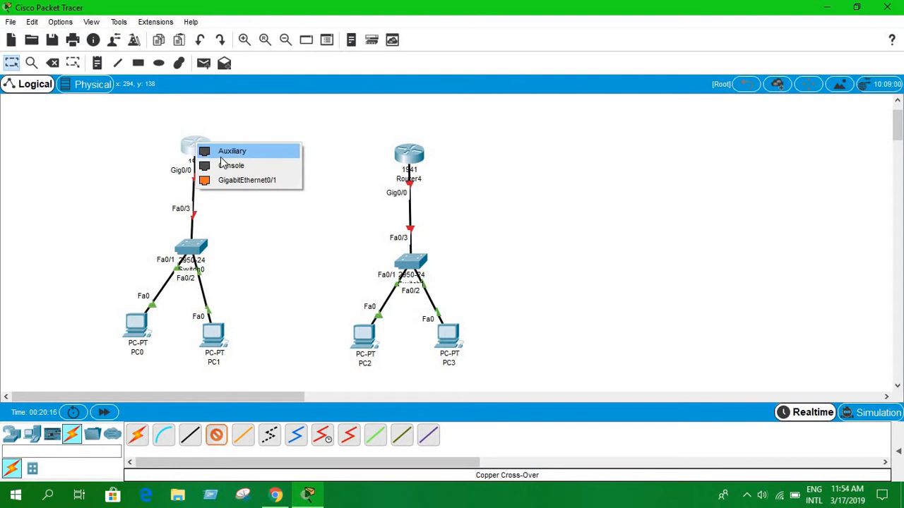
{"action": "left_click", "coordinate": [248, 180]}
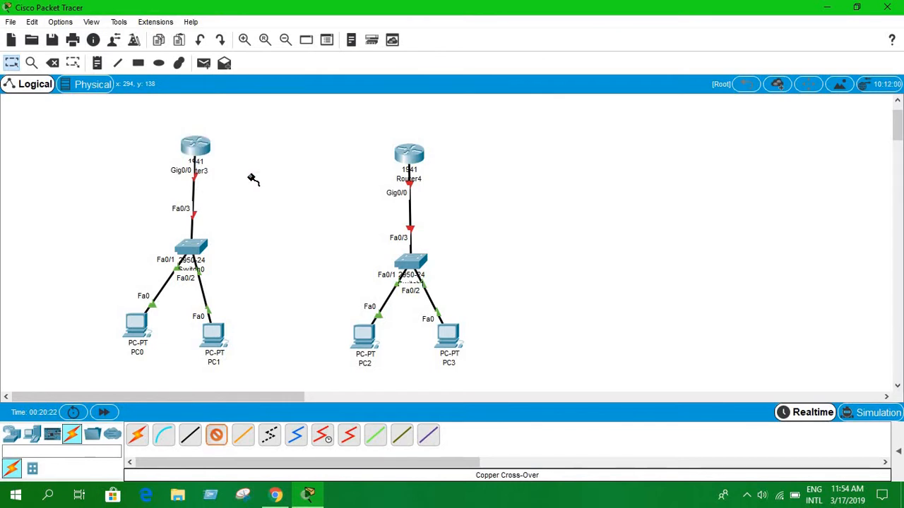
{"action": "left_click", "coordinate": [407, 154]}
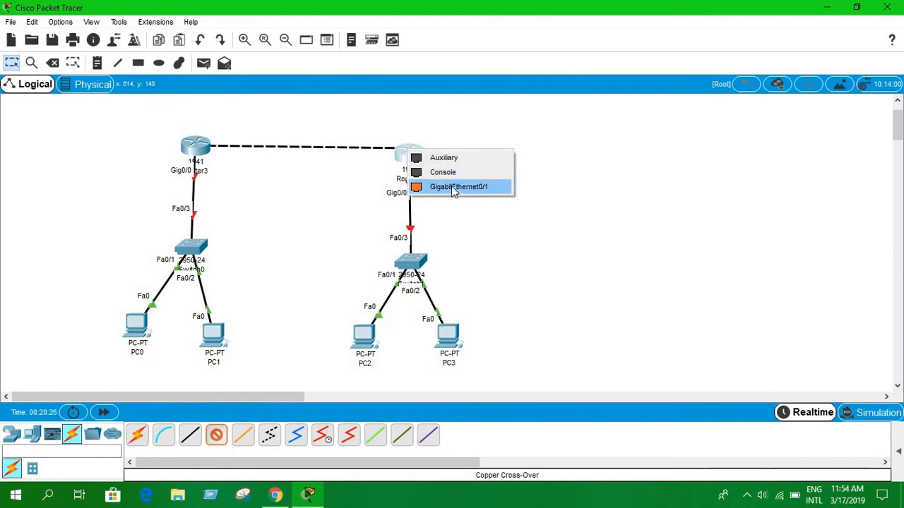
{"action": "left_click", "coordinate": [454, 193]}
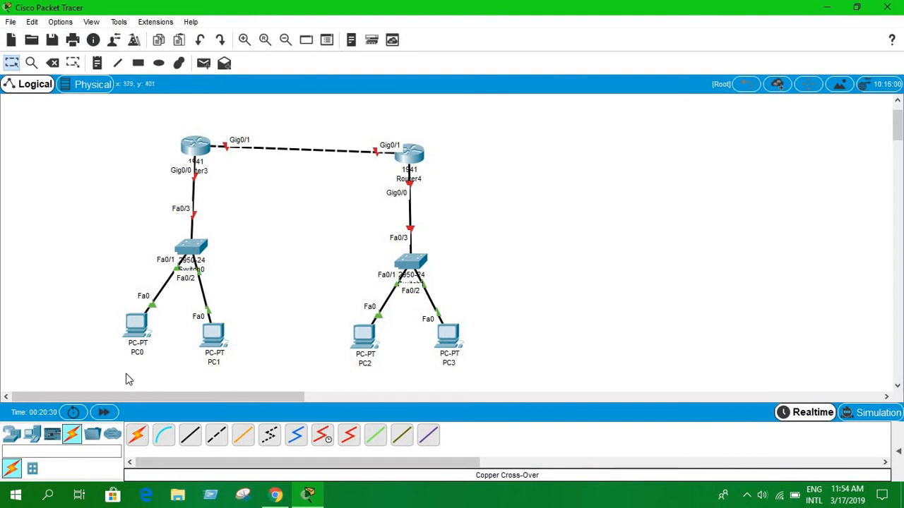
Place a note reading 192.168.1.0 beside the link between Router3 and Switch0
{"action": "left_click", "coordinate": [103, 66]}
{"action": "left_click", "coordinate": [86, 220]}
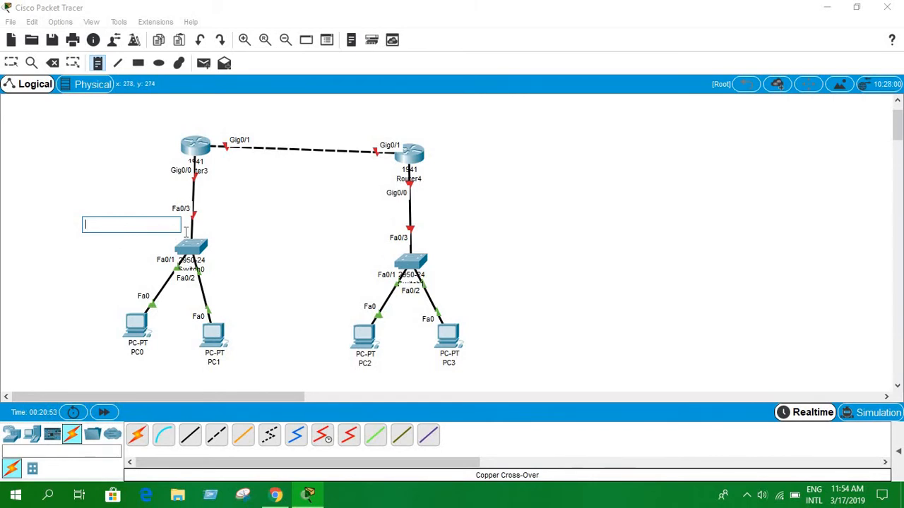
{"action": "type", "text": "1"}
{"action": "key", "text": "BackSpace"}
{"action": "key", "text": "BackSpace"}
{"action": "type", "text": "192.16"}
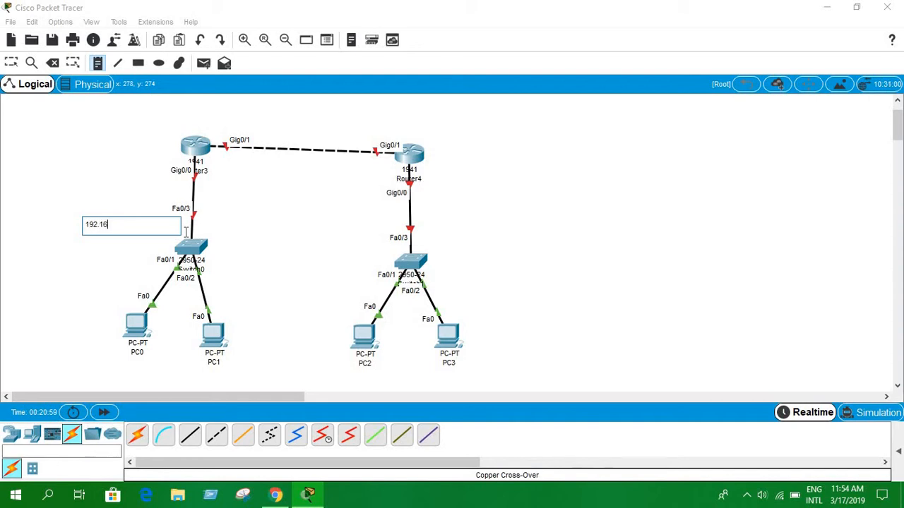
{"action": "type", "text": "8.1.0"}
{"action": "left_click", "coordinate": [323, 132]}
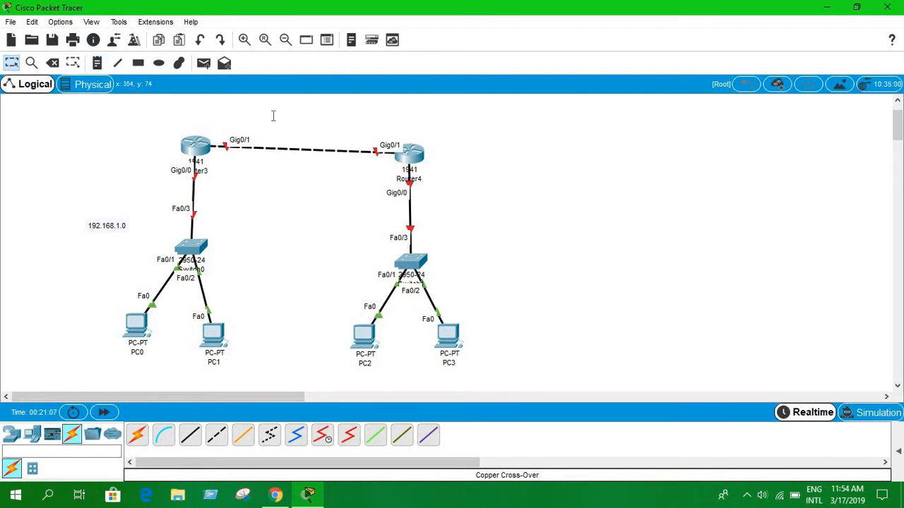
Place a note reading 192.168.3.0 above the link between the two routers and copy its text
{"action": "key", "text": "n"}
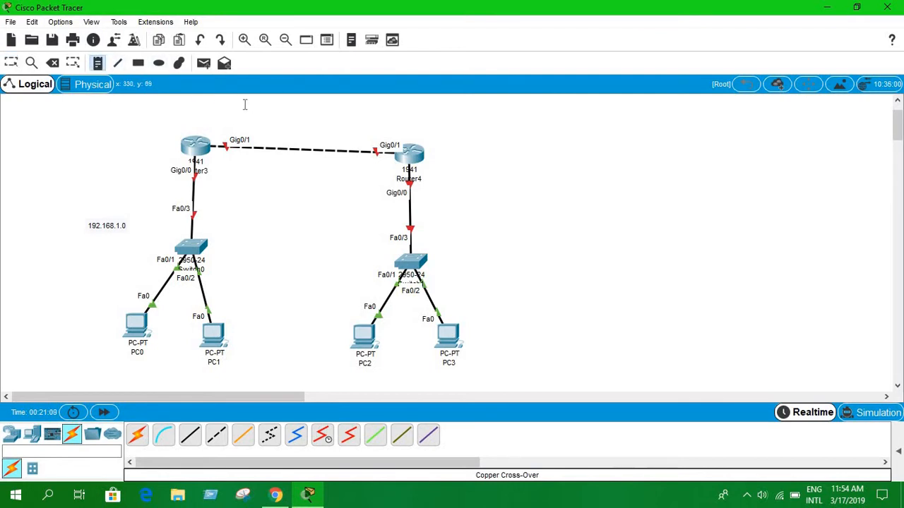
{"action": "left_click", "coordinate": [257, 107]}
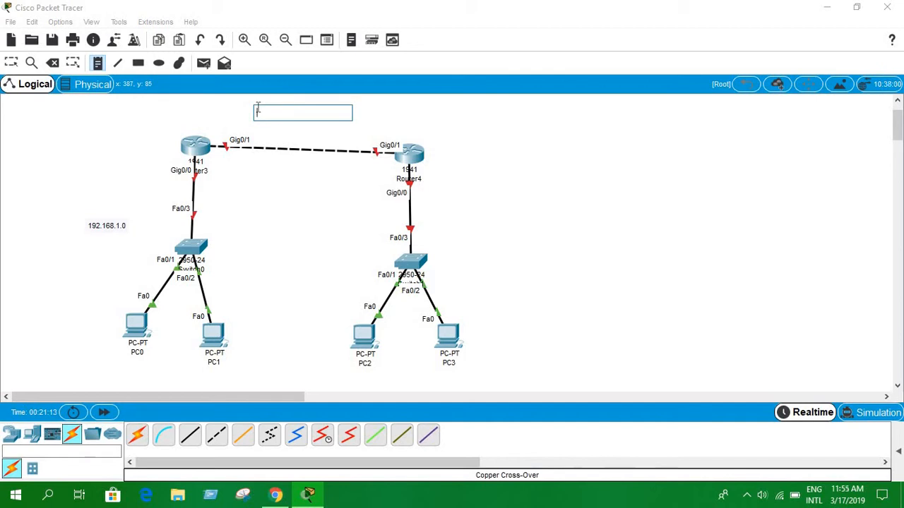
{"action": "type", "text": "192.168"}
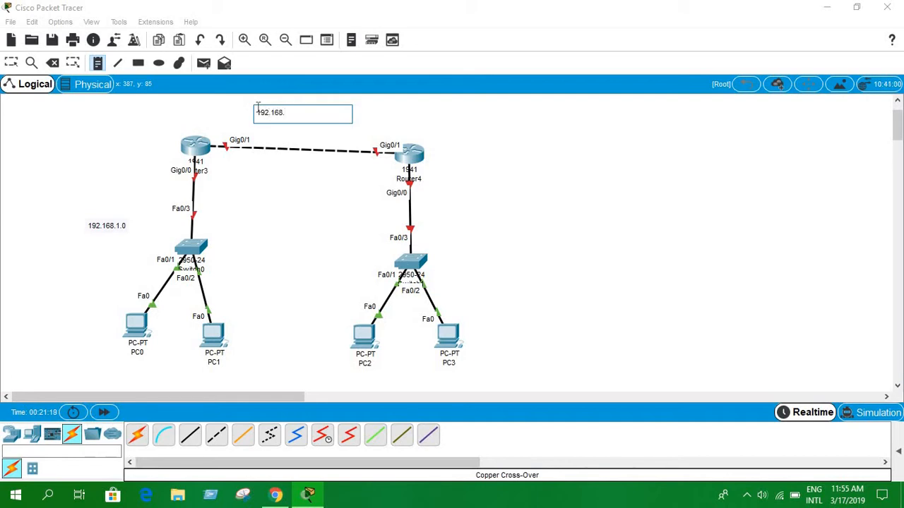
{"action": "type", "text": ".3.0"}
{"action": "key", "text": "ctrl+a"}
{"action": "key", "text": "ctrl+c"}
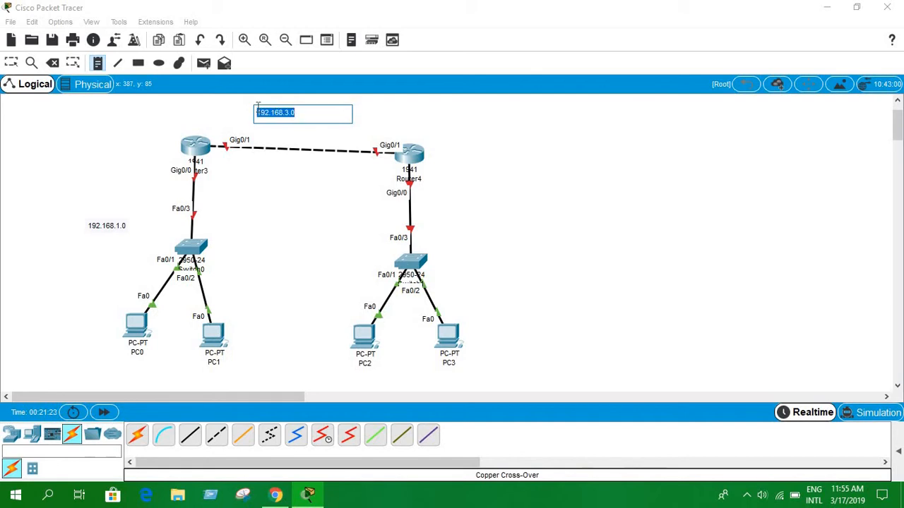
{"action": "left_click", "coordinate": [435, 225]}
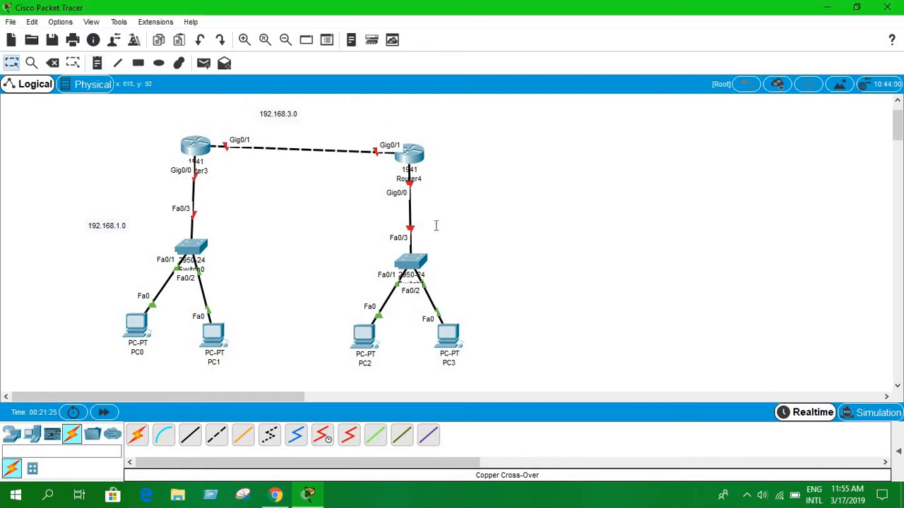
Place a note reading 192.168.2.0 beside the link between Router4 and Switch1, reusing the copied address
{"action": "left_click", "coordinate": [101, 67]}
{"action": "left_click", "coordinate": [454, 232]}
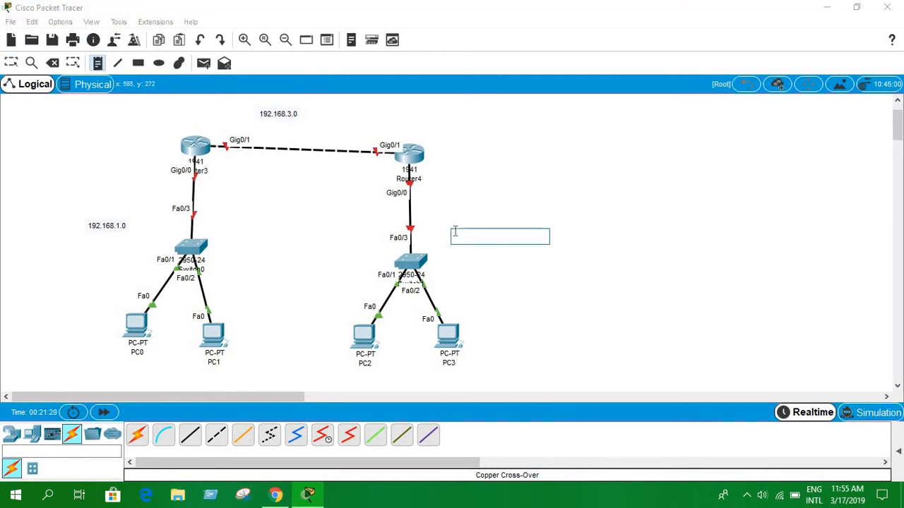
{"action": "key", "text": "ctrl+v"}
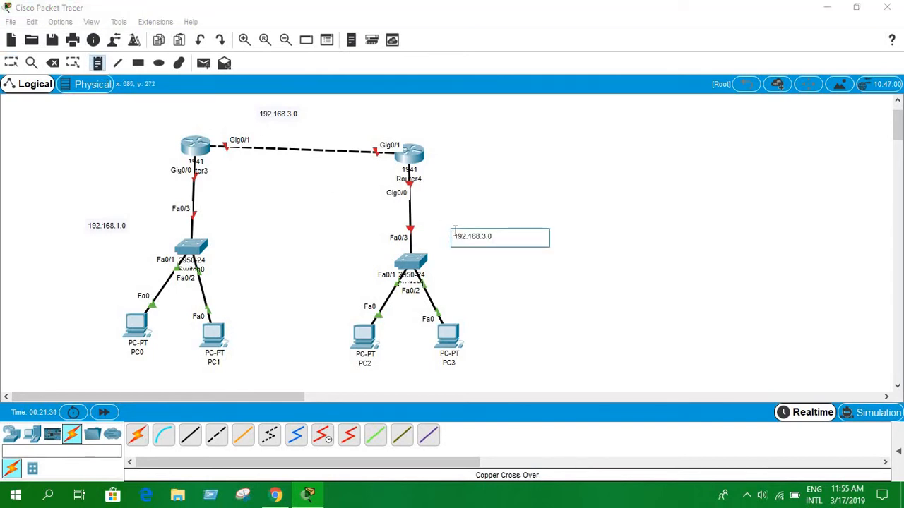
{"action": "key", "text": "Left"}
{"action": "key", "text": "Left"}
{"action": "key", "text": "BackSpace"}
{"action": "type", "text": "2"}
{"action": "key", "text": "Escape"}
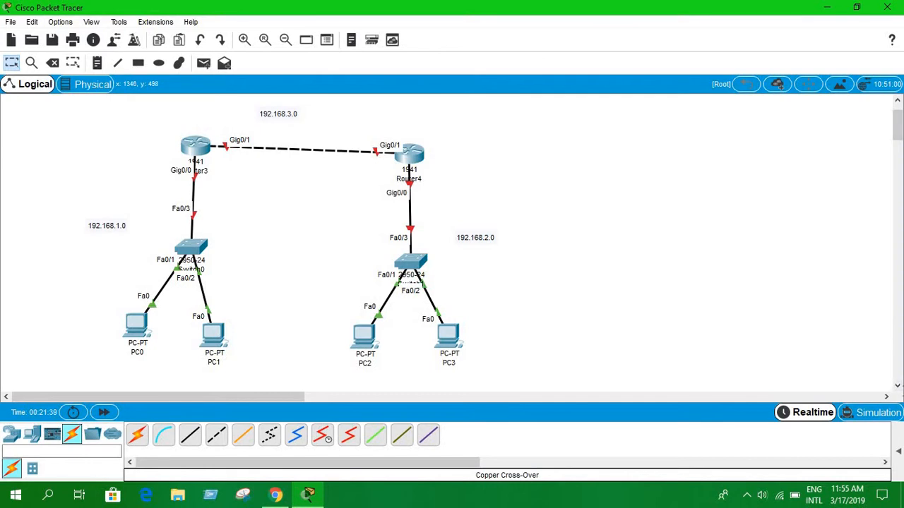
Place a note reading 192.168.1.1 below PC0, reusing the copied address
{"action": "left_click", "coordinate": [897, 386]}
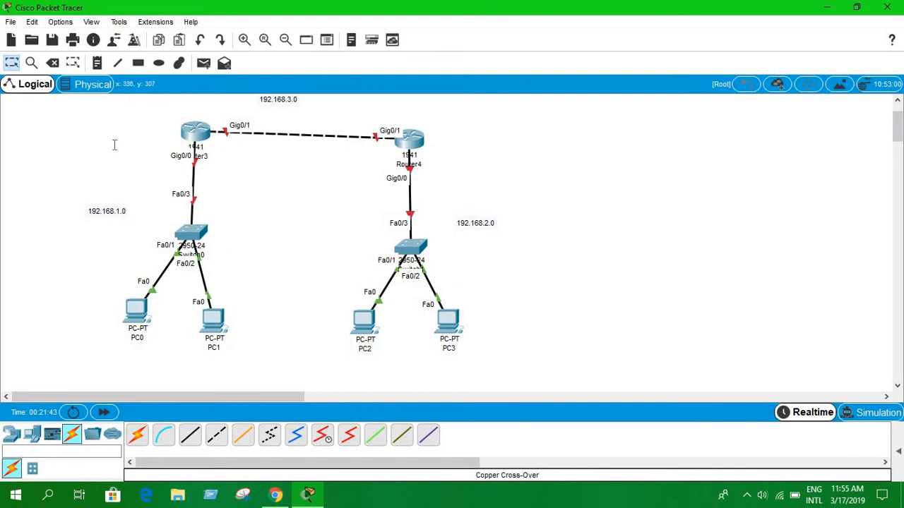
{"action": "left_click", "coordinate": [98, 62]}
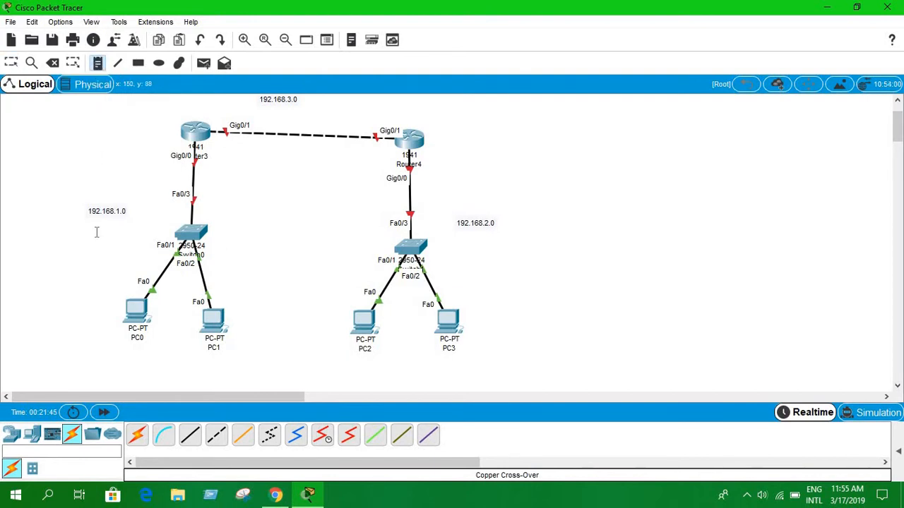
{"action": "left_click", "coordinate": [112, 352]}
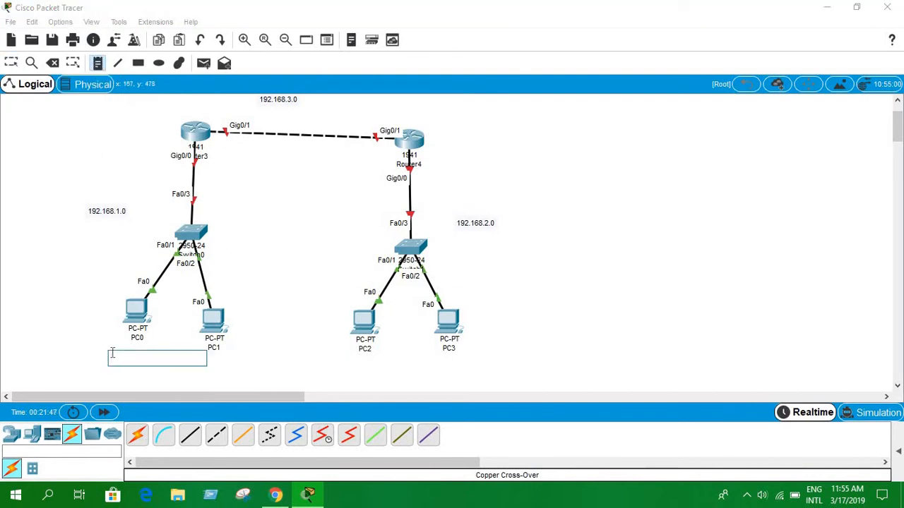
{"action": "key", "text": "ctrl+v"}
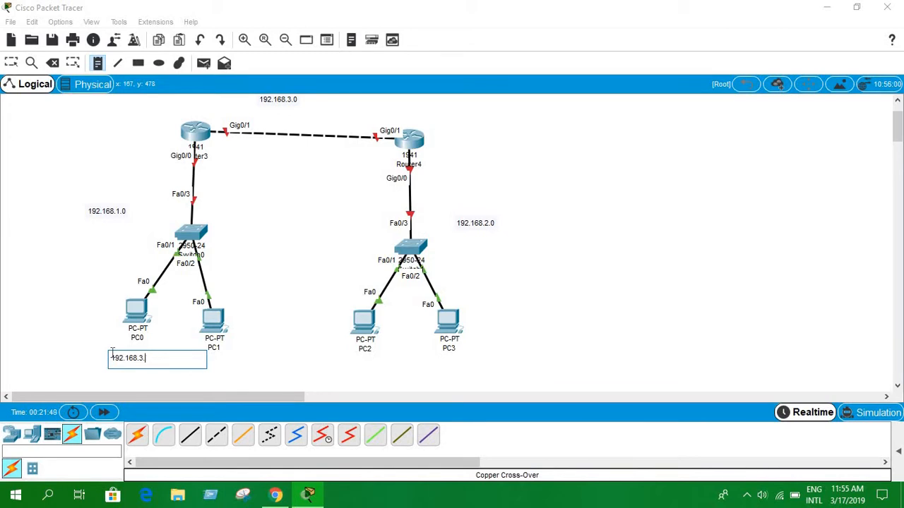
{"action": "key", "text": "BackSpace"}
{"action": "key", "text": "BackSpace"}
{"action": "type", "text": "1."}
{"action": "type", "text": "1"}
{"action": "key", "text": "Escape"}
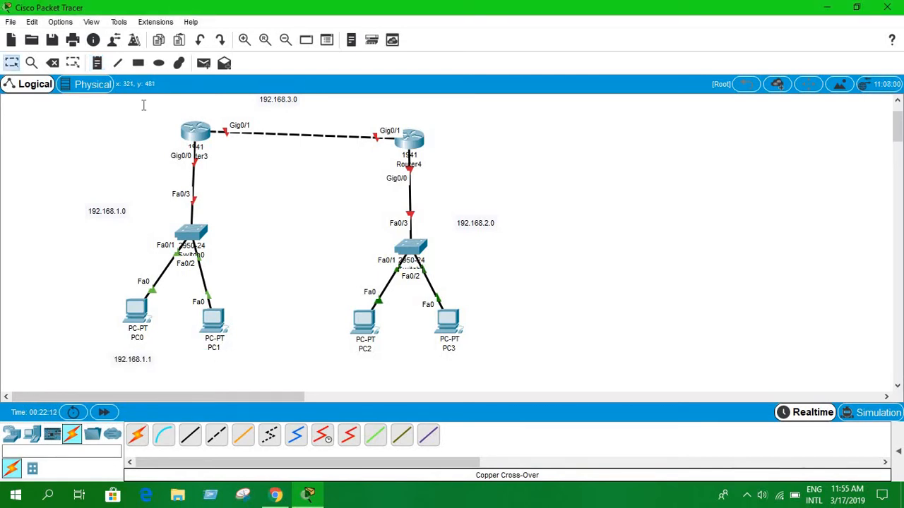
Place a note reading 192.168.1.2 below PC1, reusing the copied address
{"action": "left_click", "coordinate": [97, 63]}
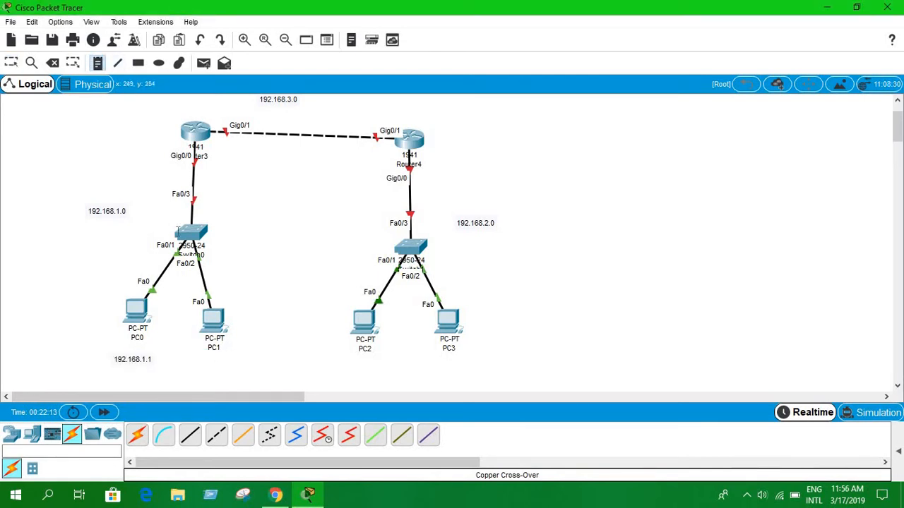
{"action": "left_click", "coordinate": [205, 357]}
{"action": "key", "text": "ctrl+v"}
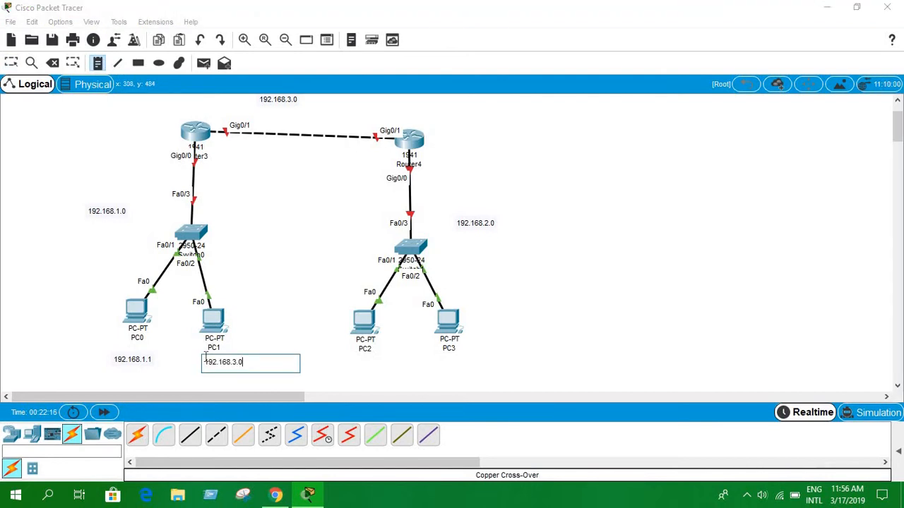
{"action": "key", "text": "Left"}
{"action": "key", "text": "Left"}
{"action": "key", "text": "BackSpace"}
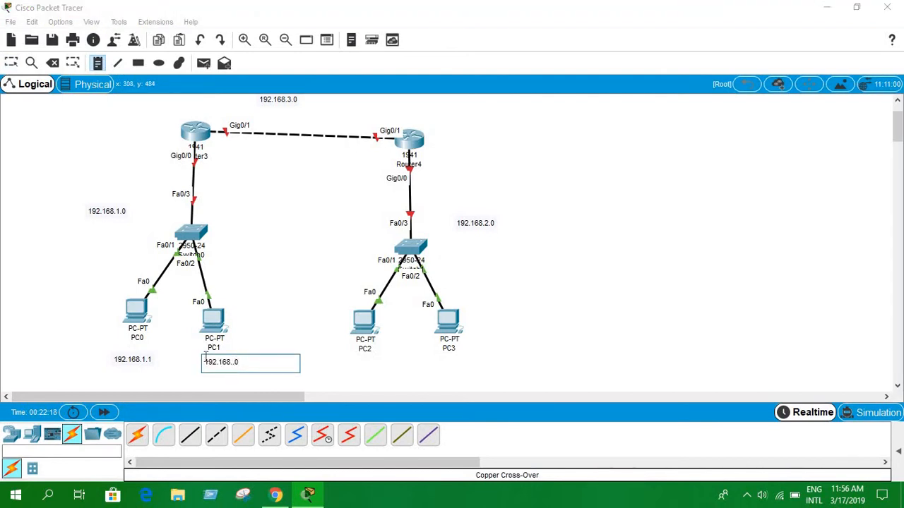
{"action": "type", "text": "1.2"}
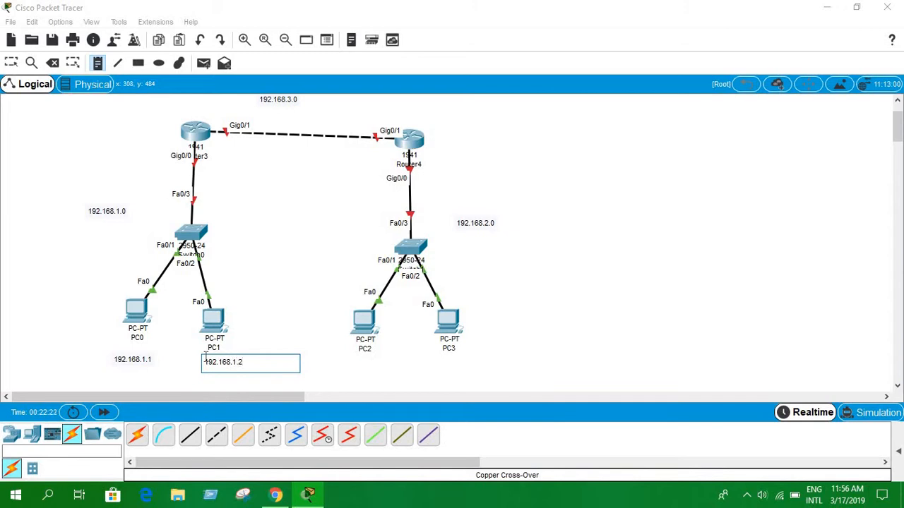
{"action": "left_click", "coordinate": [243, 326]}
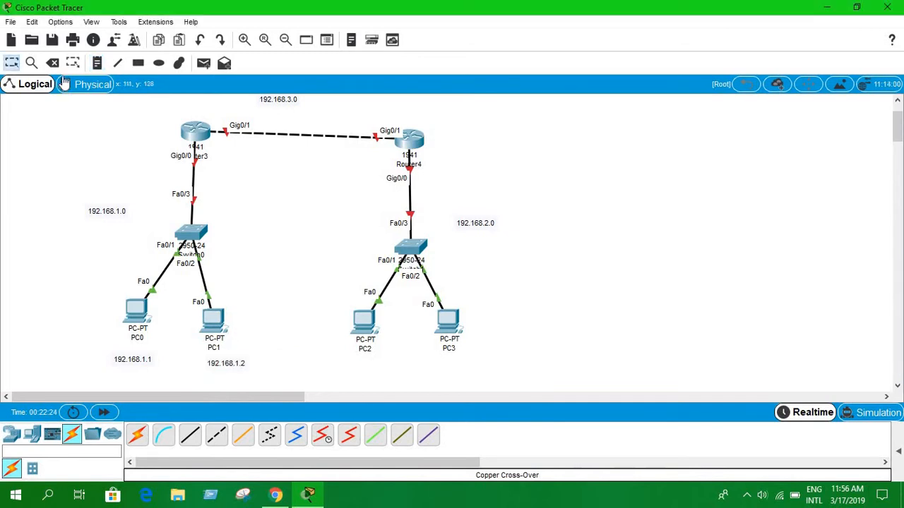
Place a note reading 192.168.2.1 below PC2, reusing the copied address
{"action": "left_click", "coordinate": [97, 63]}
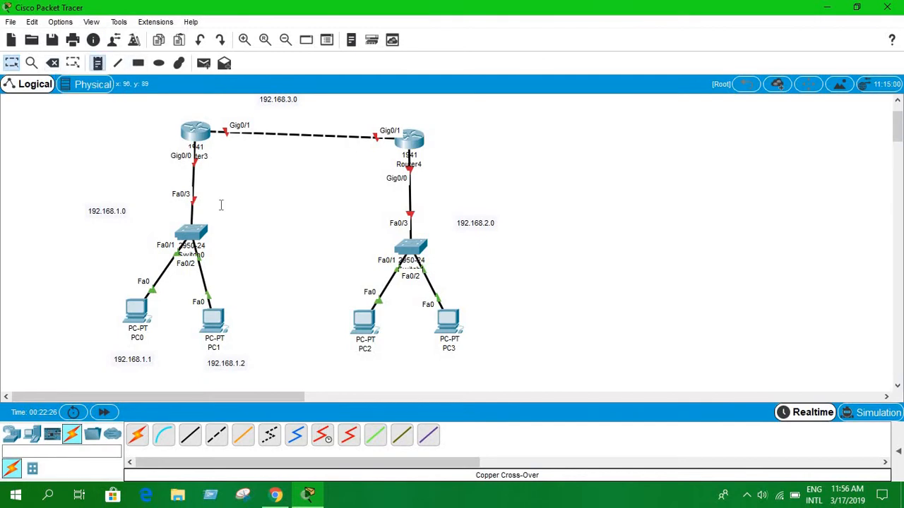
{"action": "left_click", "coordinate": [345, 360]}
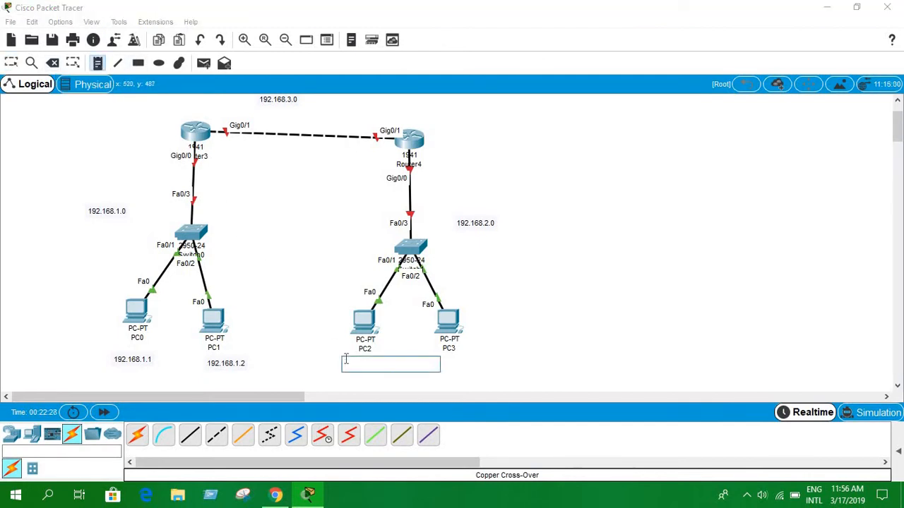
{"action": "key", "text": "ctrl+v"}
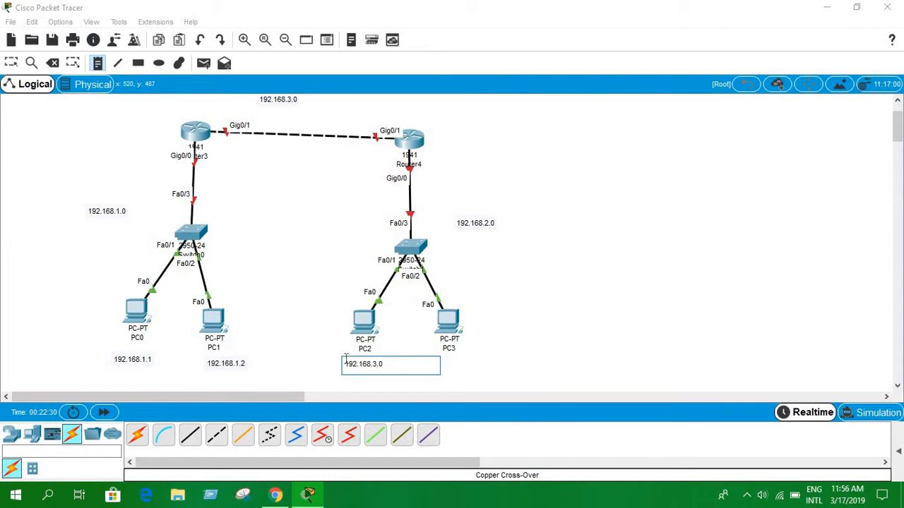
{"action": "key", "text": "BackSpace"}
{"action": "type", "text": "2"}
{"action": "key", "text": "BackSpace"}
{"action": "type", "text": "1"}
{"action": "key", "text": "Escape"}
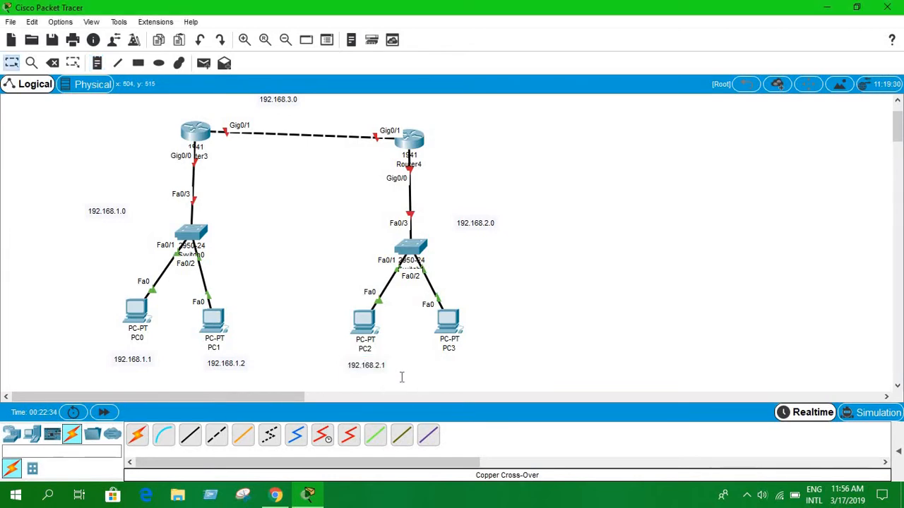
Place a note reading 192.168.2. below PC3, reusing the copied address
{"action": "left_click", "coordinate": [98, 62]}
{"action": "left_click", "coordinate": [444, 358]}
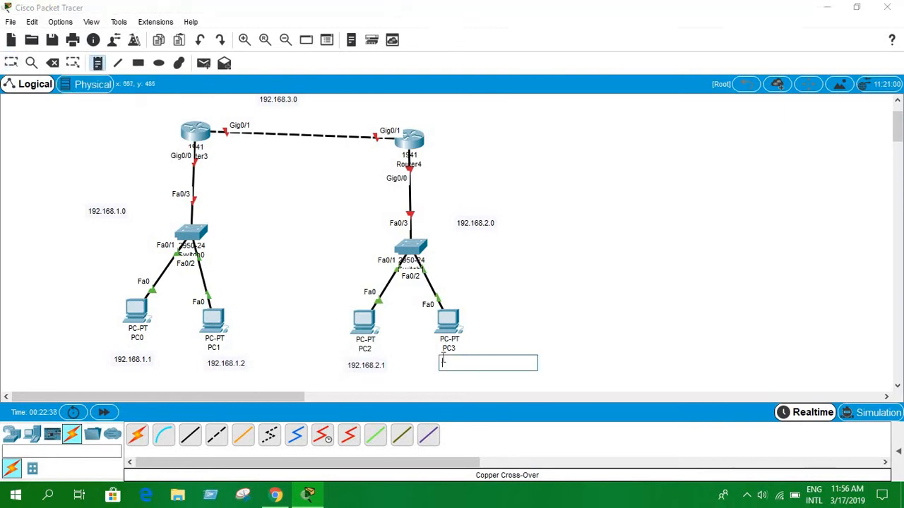
{"action": "key", "text": "ctrl+v"}
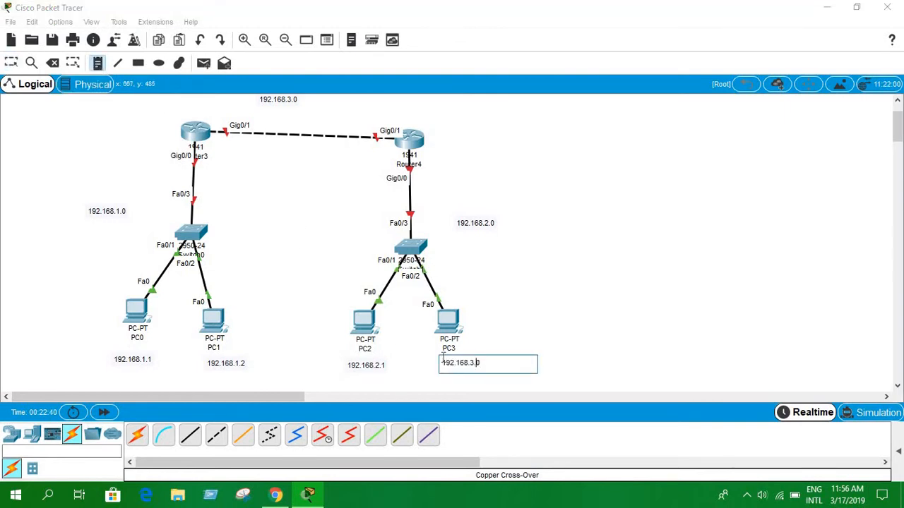
{"action": "key", "text": "BackSpace"}
{"action": "type", "text": "2"}
{"action": "left_click", "coordinate": [486, 335]}
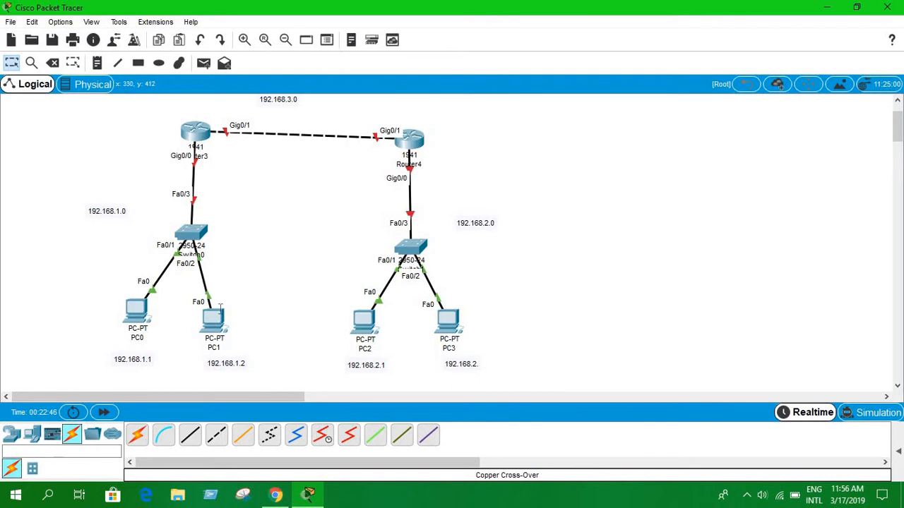
Place a note reading 192.168.1.3 beside the Gig0/0 link below Router3, reusing the copied address
{"action": "mouse_move", "coordinate": [221, 307]}
{"action": "left_click", "coordinate": [104, 66]}
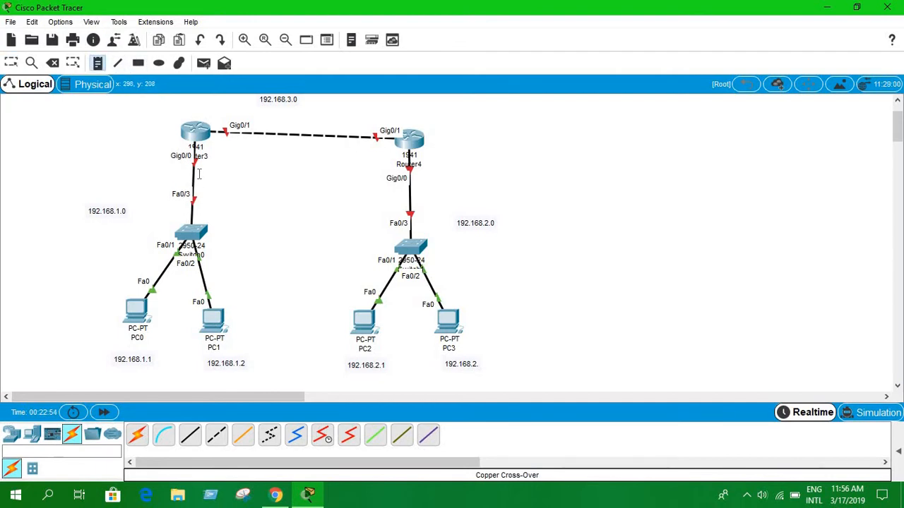
{"action": "left_click", "coordinate": [199, 174]}
{"action": "key", "text": "ctrl+v"}
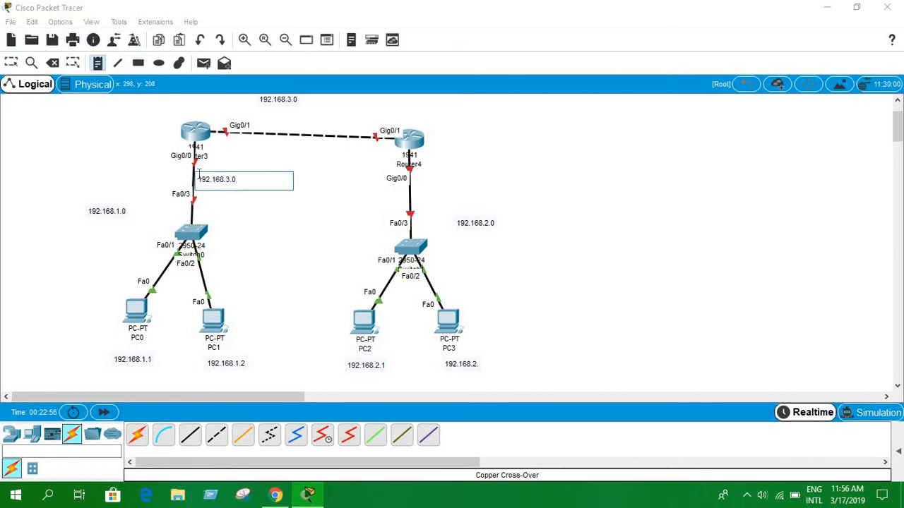
{"action": "key", "text": "Left"}
{"action": "key", "text": "BackSpace"}
{"action": "type", "text": "2"}
{"action": "key", "text": "BackSpace"}
{"action": "type", "text": "1.3"}
{"action": "key", "text": "Escape"}
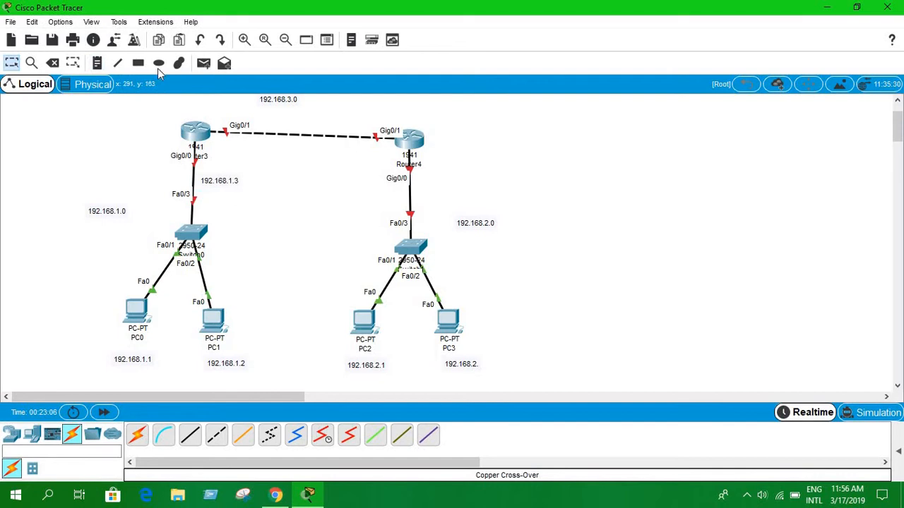
Place a note reading 192.168.2.3 beside the Gig0/0 link below Router4, reusing the copied address
{"action": "left_click", "coordinate": [98, 63]}
{"action": "left_click", "coordinate": [439, 184]}
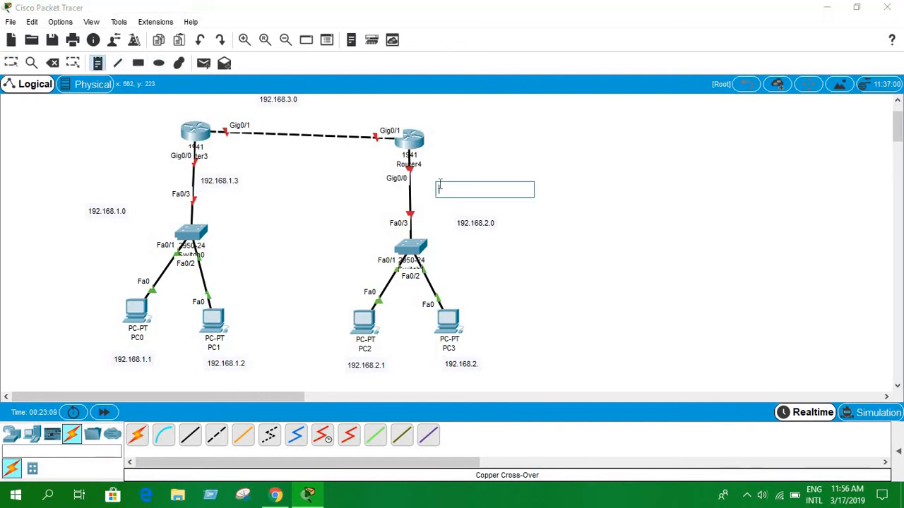
{"action": "type", "text": "192.168.3.0"}
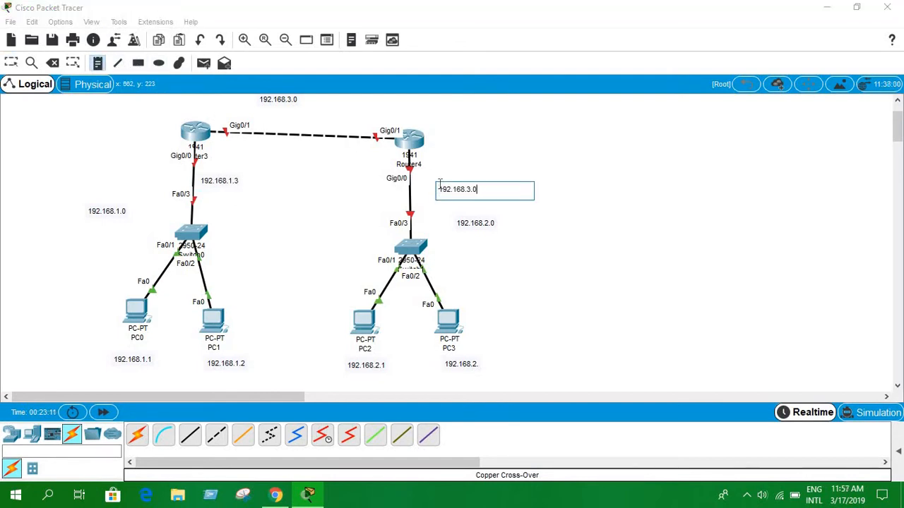
{"action": "key", "text": "Left"}
{"action": "key", "text": "Left"}
{"action": "key", "text": "BackSpace"}
{"action": "left_click", "coordinate": [503, 262]}
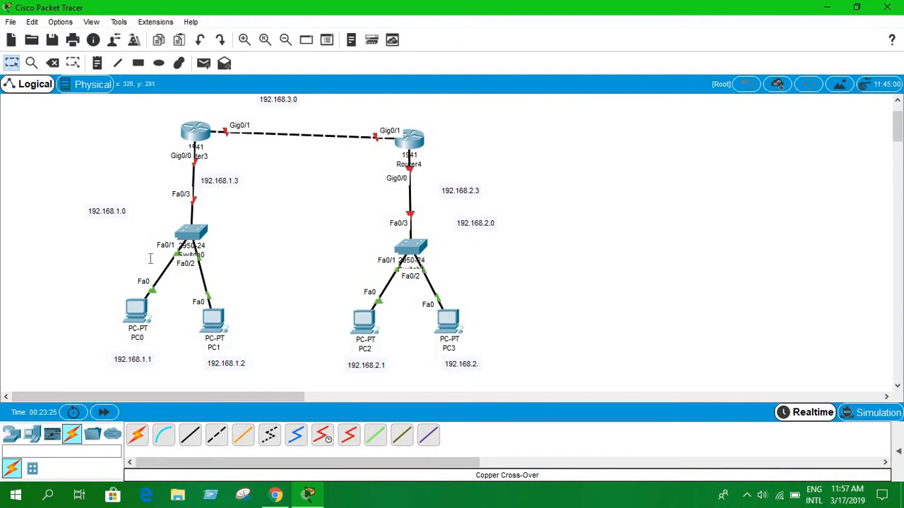
In PC0's IP configuration, set the static IP address to 192.168.1.1 with subnet mask 255.255.255.0
{"action": "left_click", "coordinate": [139, 321]}
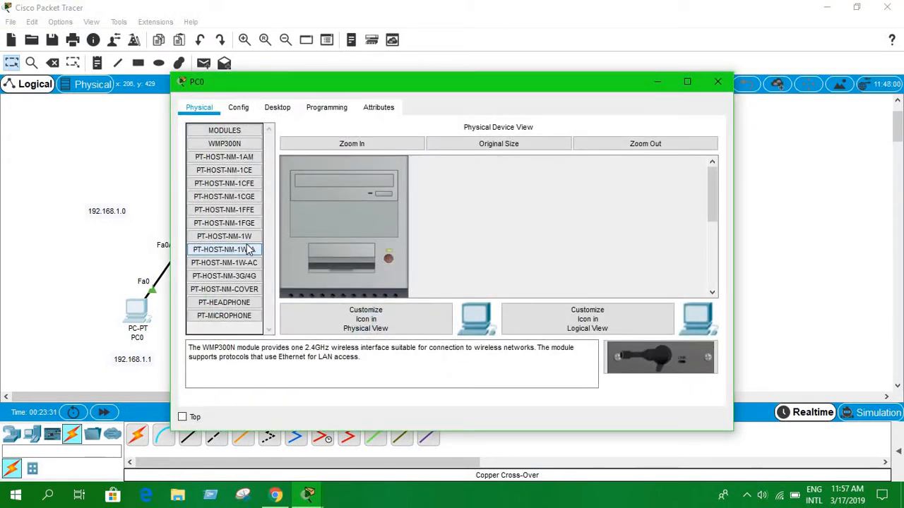
{"action": "left_click", "coordinate": [277, 112]}
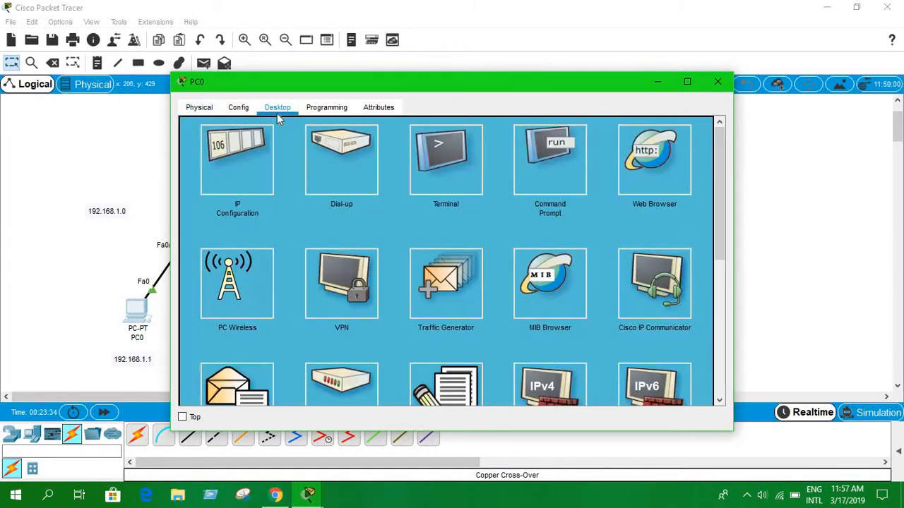
{"action": "left_click", "coordinate": [226, 156]}
{"action": "left_click", "coordinate": [384, 145]}
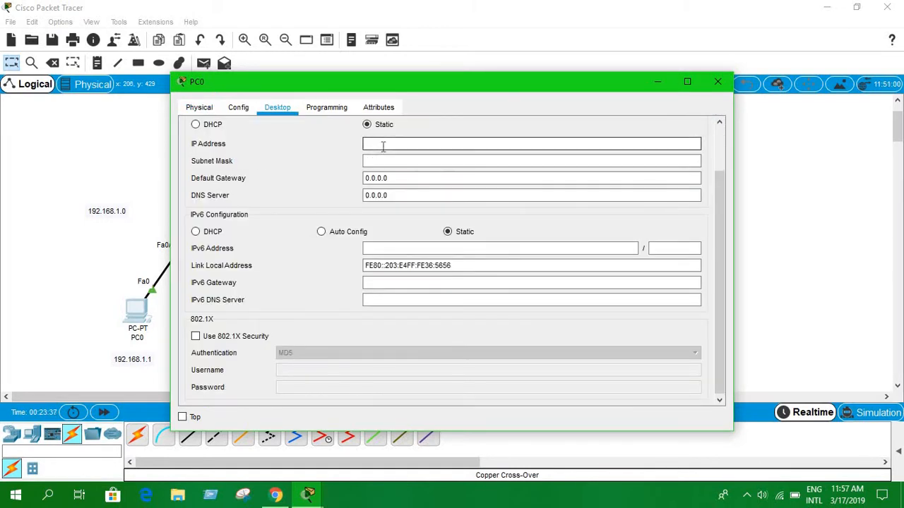
{"action": "type", "text": "192.168.3.0"}
{"action": "key", "text": "BackSpace"}
{"action": "key", "text": "BackSpace"}
{"action": "type", "text": "1"}
{"action": "key", "text": "BackSpace"}
{"action": "type", "text": "1"}
{"action": "double_click", "coordinate": [383, 144]}
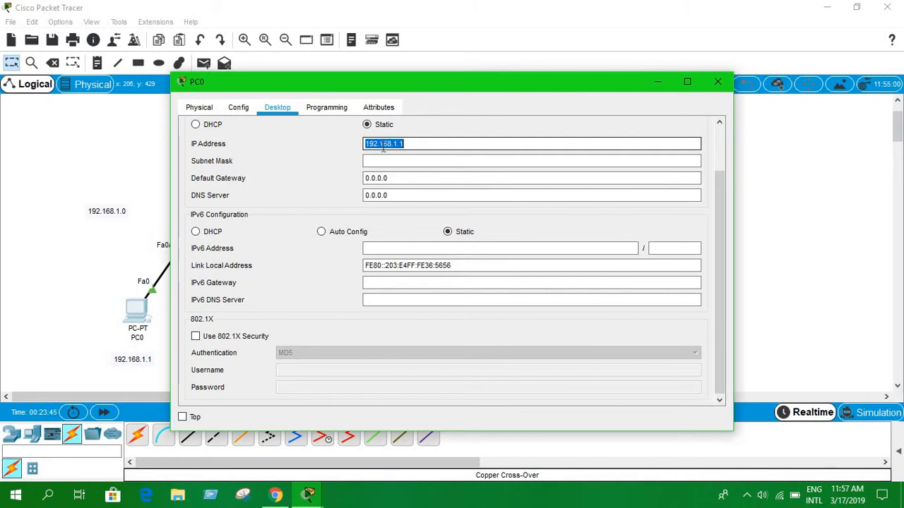
{"action": "left_click", "coordinate": [419, 146]}
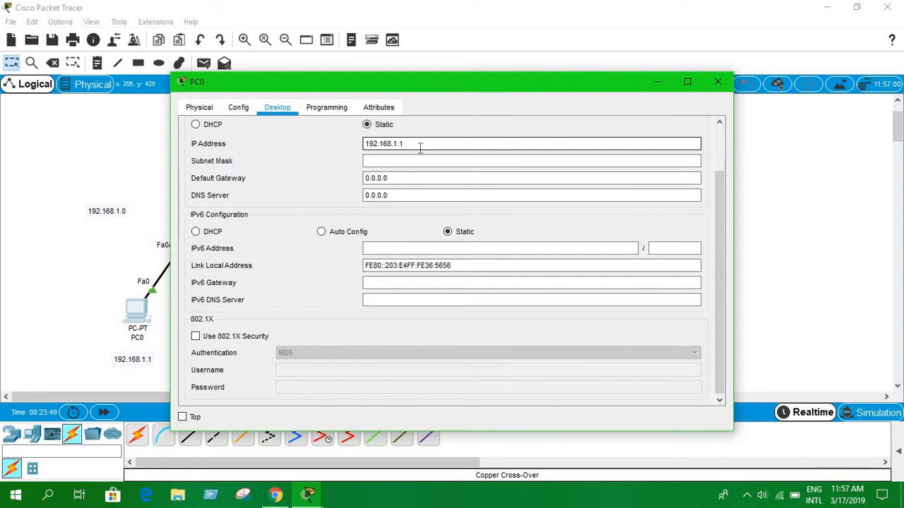
{"action": "left_click", "coordinate": [420, 163]}
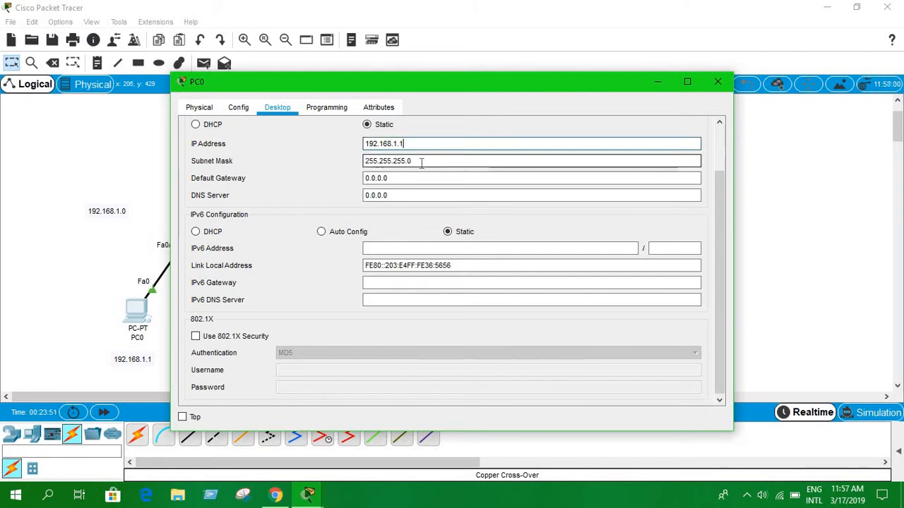
Set PC0's default gateway to 192.168.1.3 and close its configuration window
{"action": "left_click", "coordinate": [397, 178]}
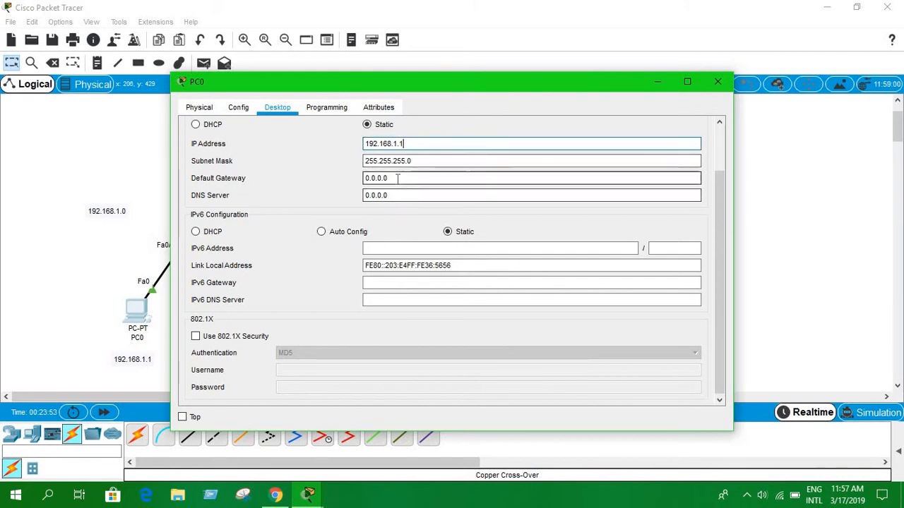
{"action": "key", "text": "BackSpace"}
{"action": "key", "text": "BackSpace"}
{"action": "key", "text": "BackSpace"}
{"action": "key", "text": "BackSpace"}
{"action": "key", "text": "BackSpace"}
{"action": "key", "text": "BackSpace"}
{"action": "key", "text": "BackSpace"}
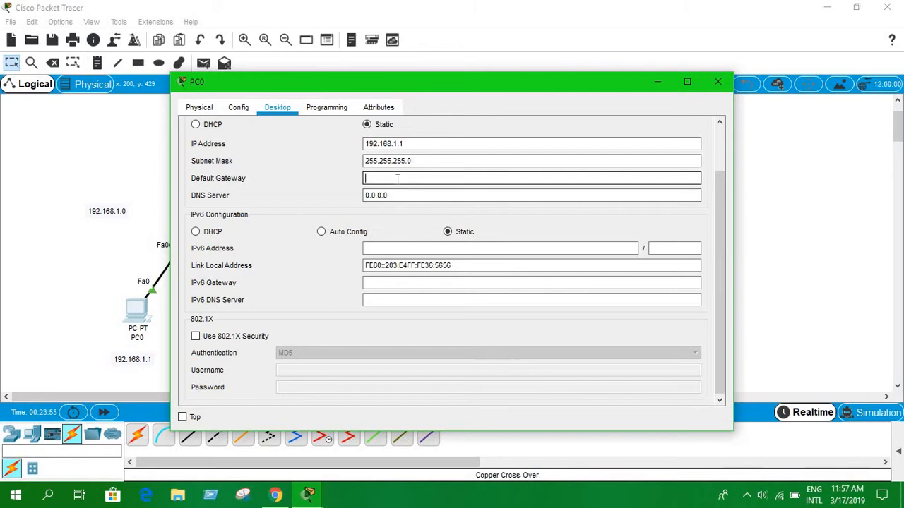
{"action": "type", "text": "192.168.1.1"}
{"action": "key", "text": "BackSpace"}
{"action": "type", "text": "3"}
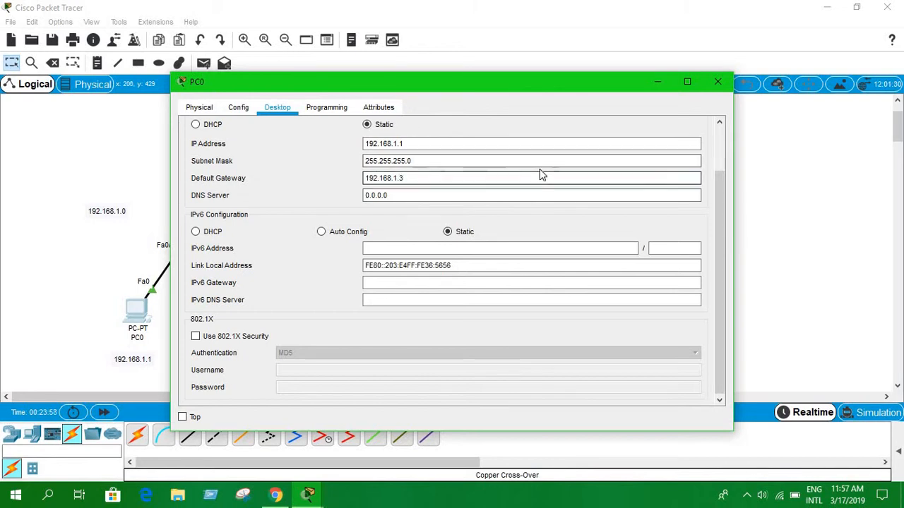
{"action": "left_click", "coordinate": [717, 84]}
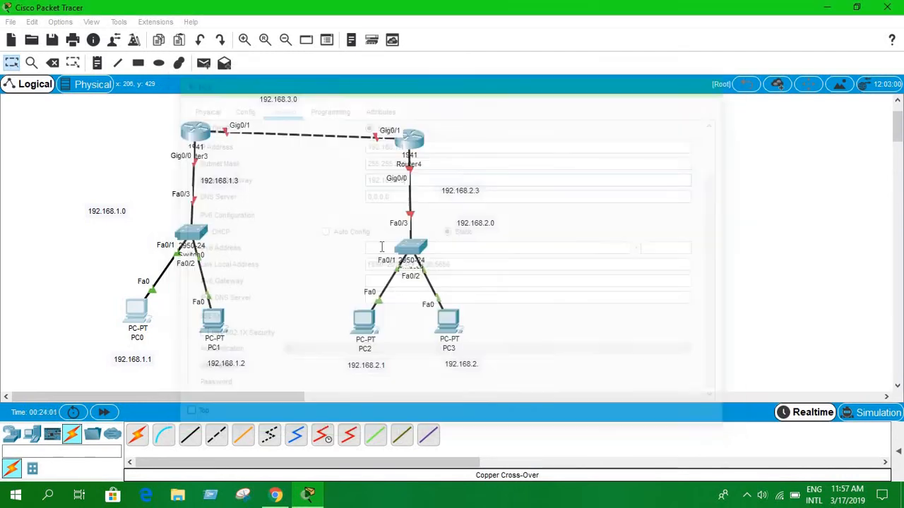
In PC1's IP configuration, set the static IP address to 192.168.1.2 with subnet mask 255.255.255.0
{"action": "left_click", "coordinate": [216, 329]}
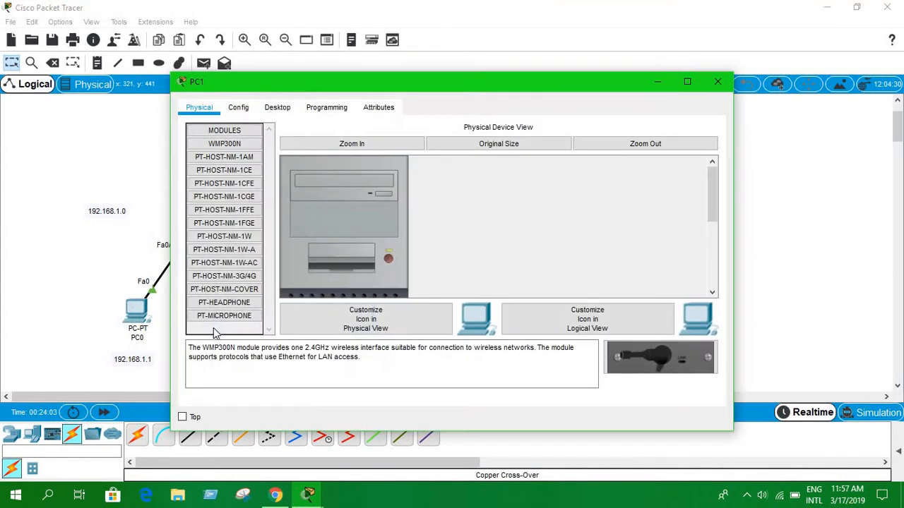
{"action": "left_click", "coordinate": [281, 116]}
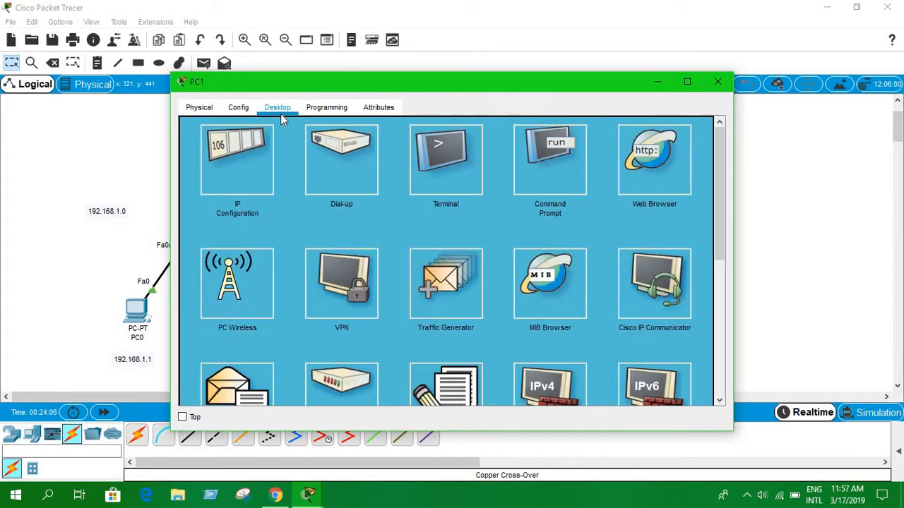
{"action": "left_click", "coordinate": [237, 159]}
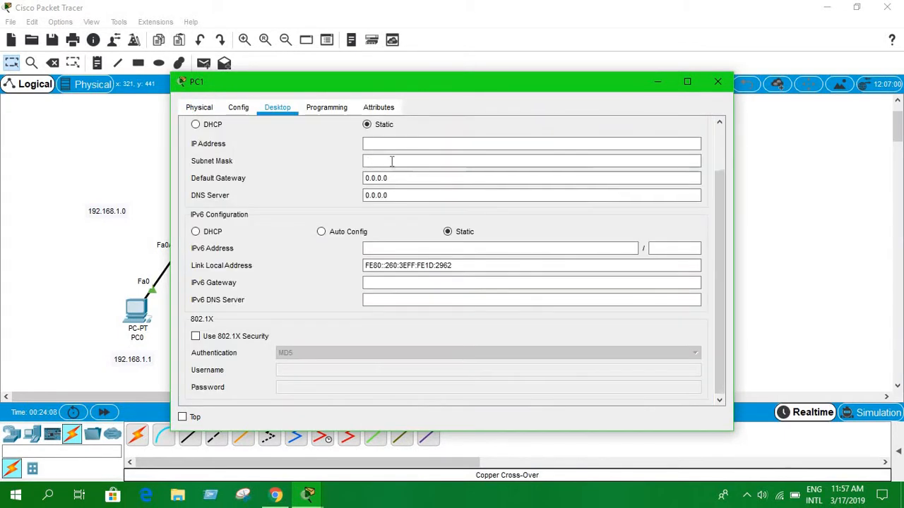
{"action": "left_click", "coordinate": [415, 144]}
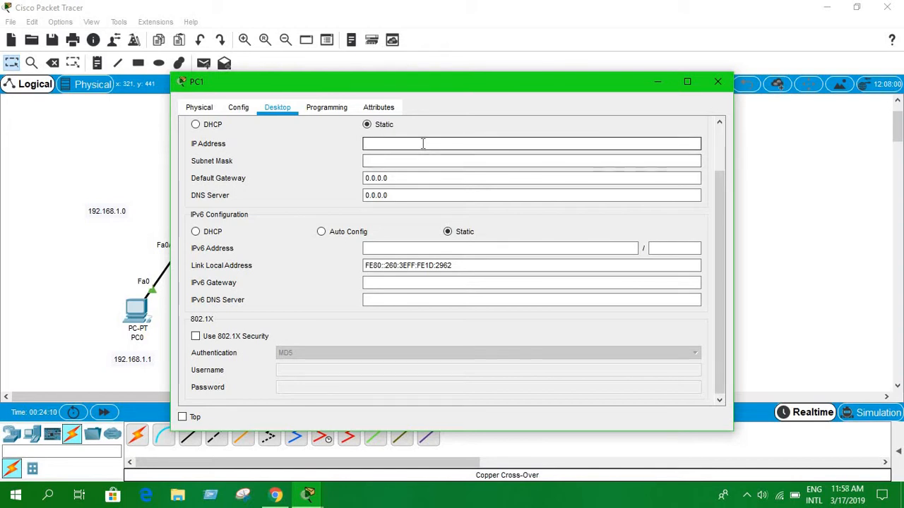
{"action": "type", "text": "192.168.1.1"}
{"action": "key", "text": "BackSpace"}
{"action": "type", "text": "2"}
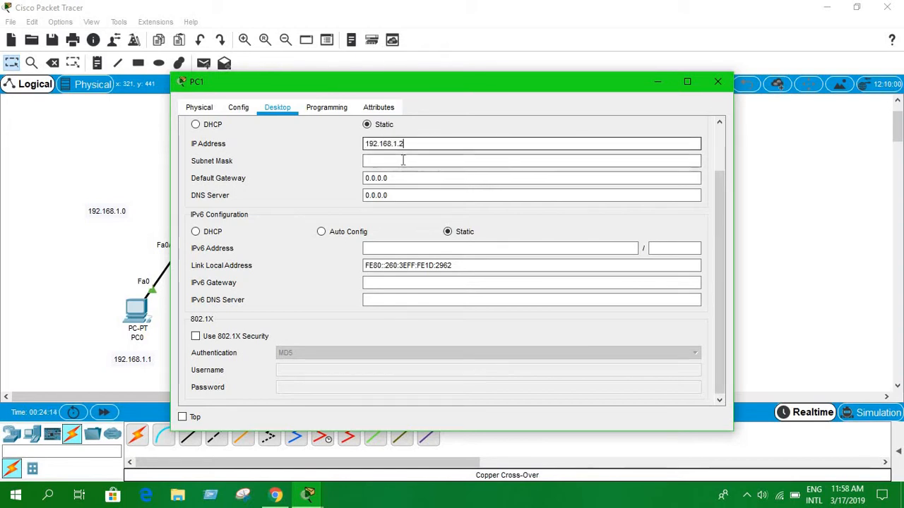
{"action": "left_click", "coordinate": [403, 161]}
Replace PC1's default gateway with 192.168.1.3
{"action": "left_click", "coordinate": [388, 179]}
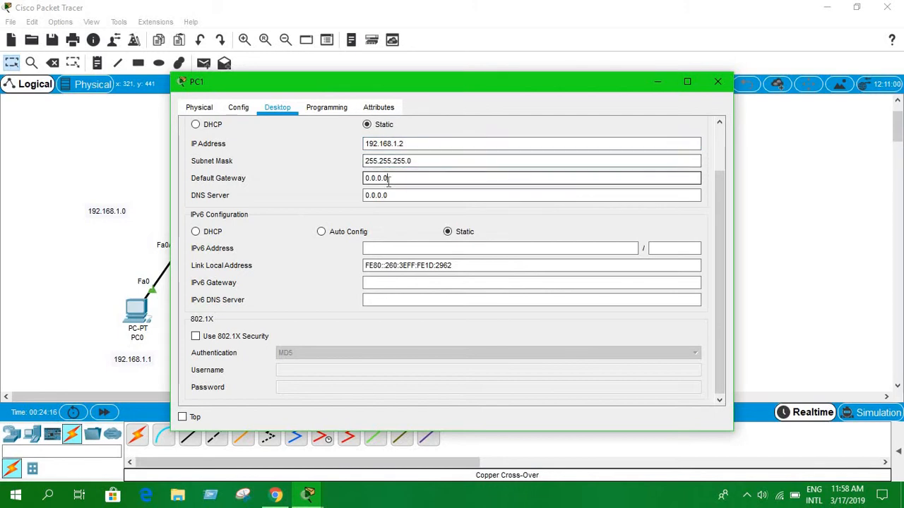
{"action": "key", "text": "BackSpace"}
{"action": "key", "text": "BackSpace"}
{"action": "key", "text": "BackSpace"}
{"action": "key", "text": "BackSpace"}
{"action": "key", "text": "BackSpace"}
{"action": "key", "text": "BackSpace"}
{"action": "key", "text": "BackSpace"}
{"action": "type", "text": "192.168.1.3"}
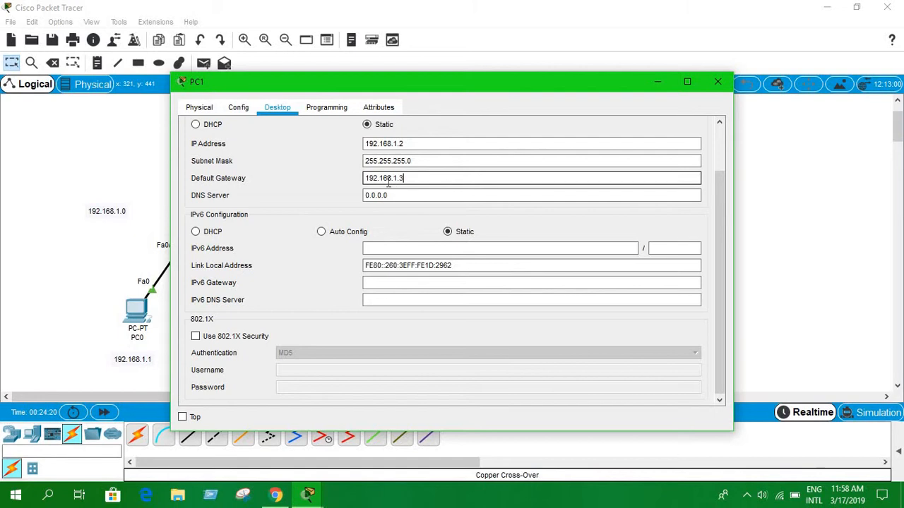
Close PC1's window and set PC2's static IP address to 192.168.2.1 with subnet mask 255.255.255.0
{"action": "left_click", "coordinate": [717, 82]}
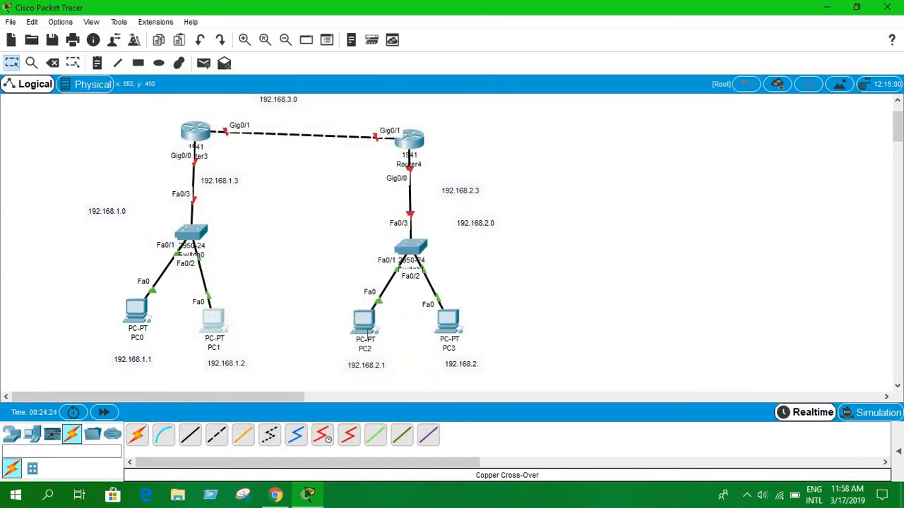
{"action": "left_click", "coordinate": [365, 329]}
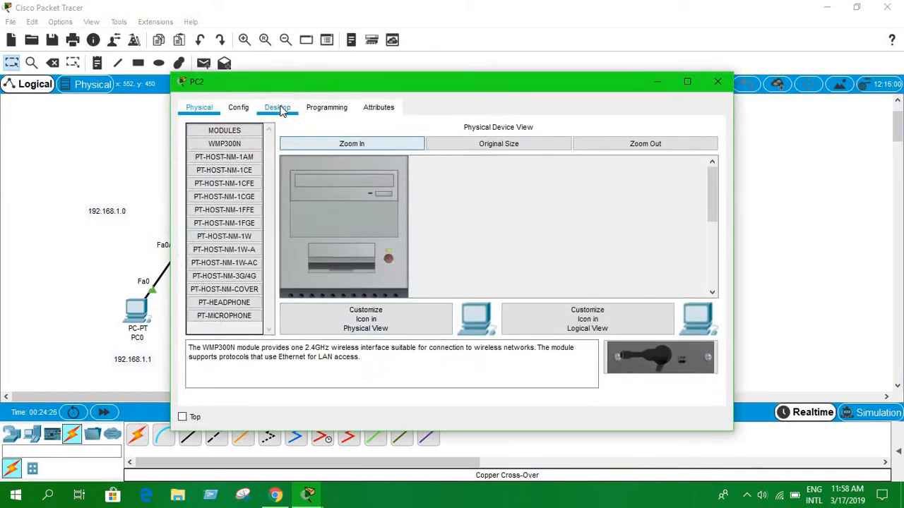
{"action": "left_click", "coordinate": [280, 111]}
{"action": "left_click", "coordinate": [222, 150]}
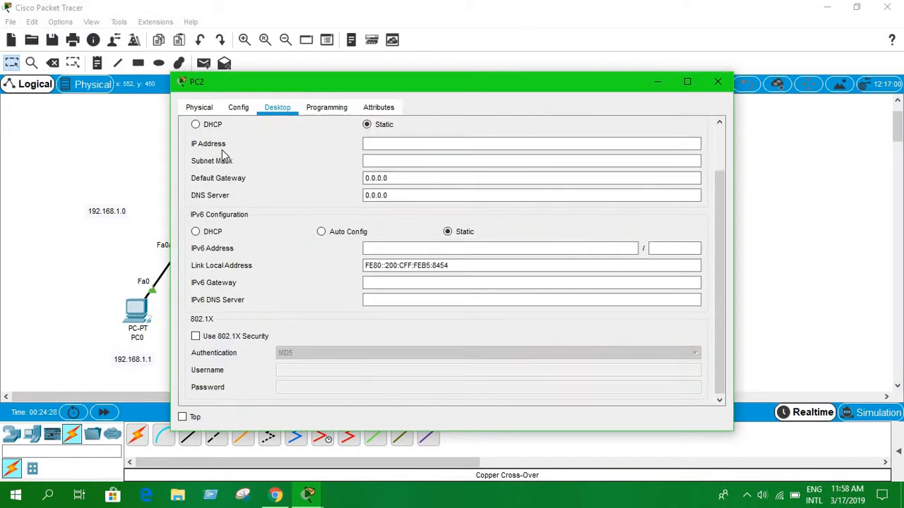
{"action": "left_click", "coordinate": [390, 144]}
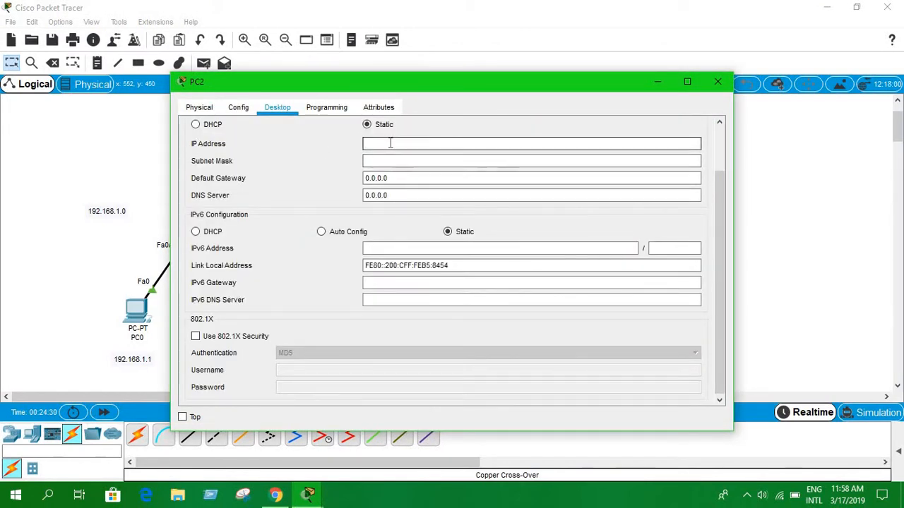
{"action": "type", "text": "192.168.1.1"}
{"action": "key", "text": "Left"}
{"action": "key", "text": "Left"}
{"action": "key", "text": "BackSpace"}
{"action": "type", "text": "2"}
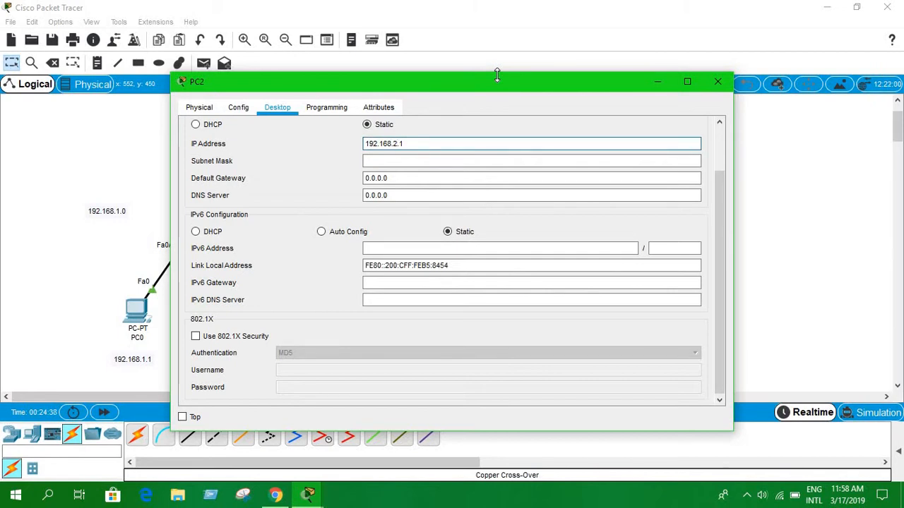
{"action": "left_click", "coordinate": [431, 159]}
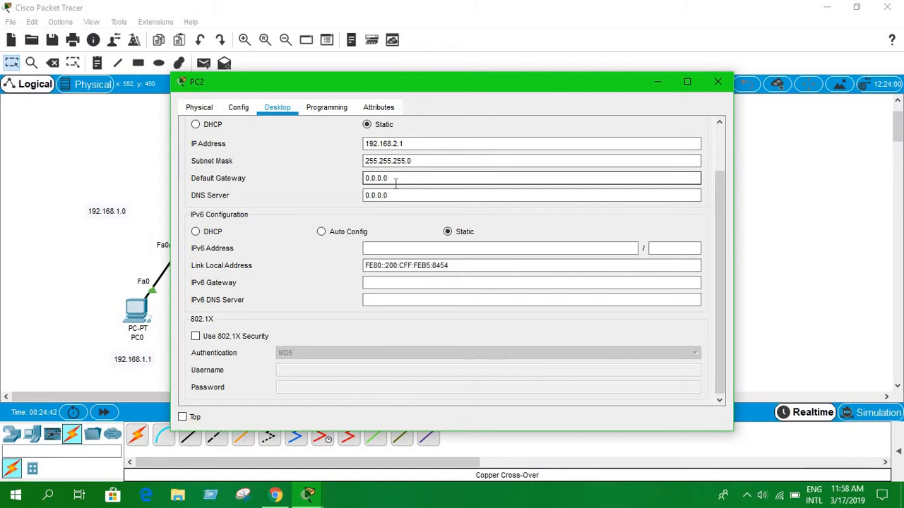
Replace PC2's default gateway with 192.168.2.3 and close its configuration window
{"action": "key", "text": "BackSpace"}
{"action": "key", "text": "BackSpace"}
{"action": "key", "text": "BackSpace"}
{"action": "key", "text": "BackSpace"}
{"action": "key", "text": "BackSpace"}
{"action": "key", "text": "BackSpace"}
{"action": "key", "text": "BackSpace"}
{"action": "type", "text": "192.168.1"}
{"action": "key", "text": "BackSpace"}
{"action": "type", "text": "2.3"}
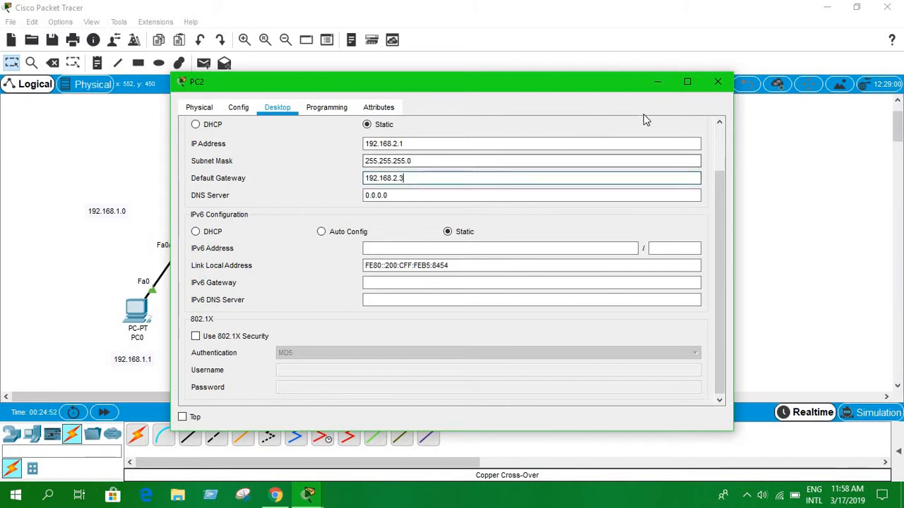
{"action": "left_click", "coordinate": [718, 82]}
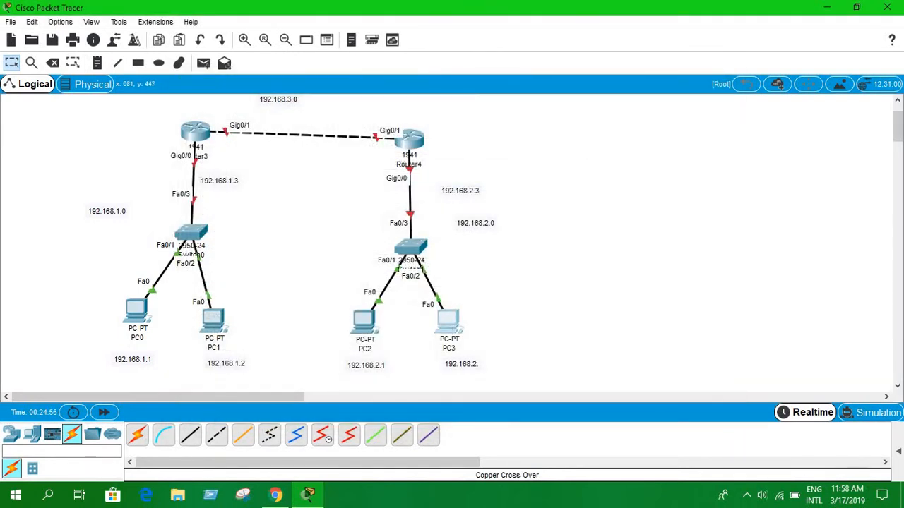
In PC3's IP configuration, set the static IP address to 192.168.2.2 with subnet mask 255.255.255.0
{"action": "left_click", "coordinate": [449, 324]}
{"action": "left_click", "coordinate": [353, 318]}
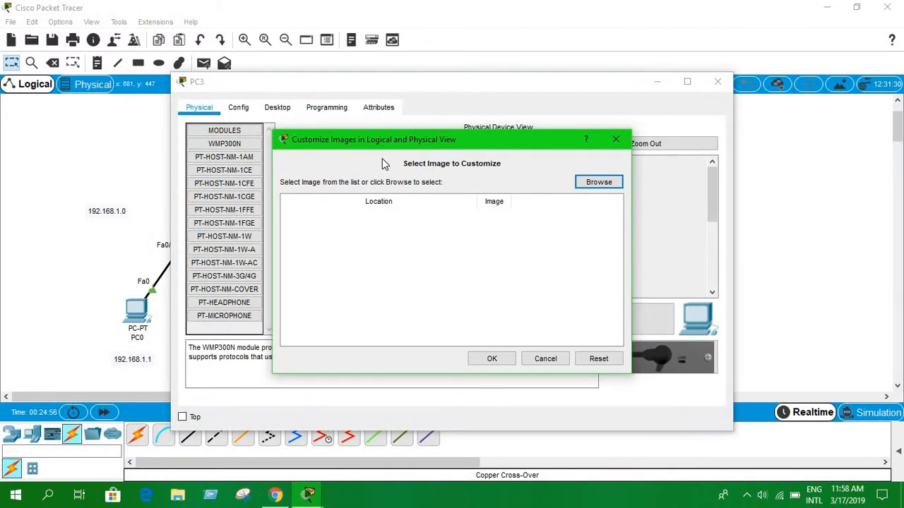
{"action": "left_click", "coordinate": [615, 141]}
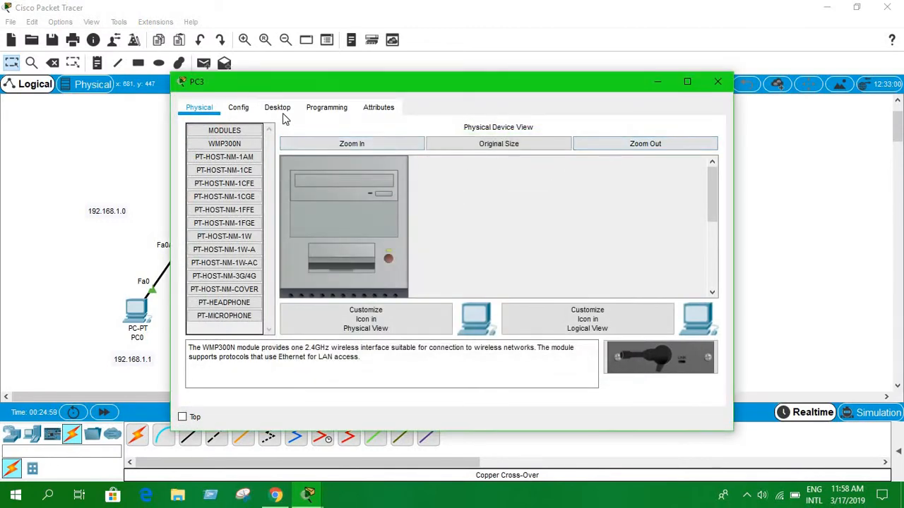
{"action": "left_click", "coordinate": [281, 110]}
{"action": "left_click", "coordinate": [203, 167]}
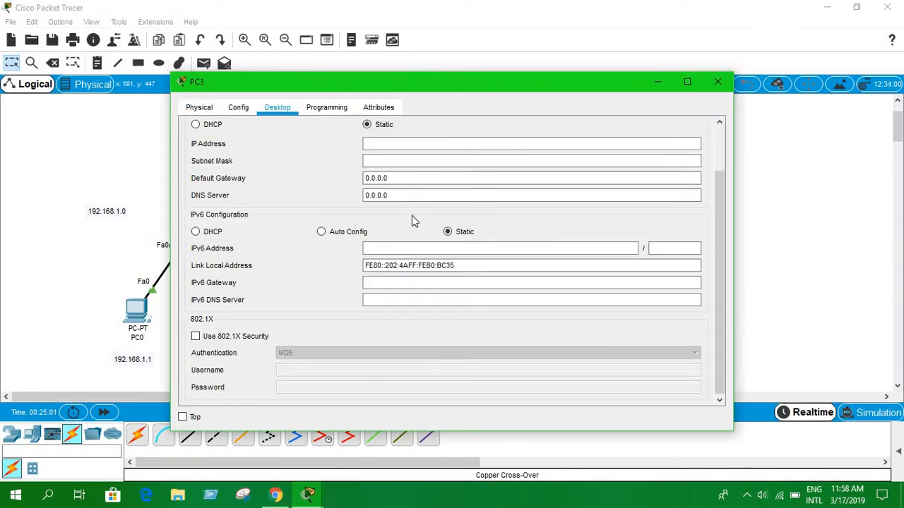
{"action": "left_click", "coordinate": [435, 142]}
{"action": "type", "text": "192.168.1.1"}
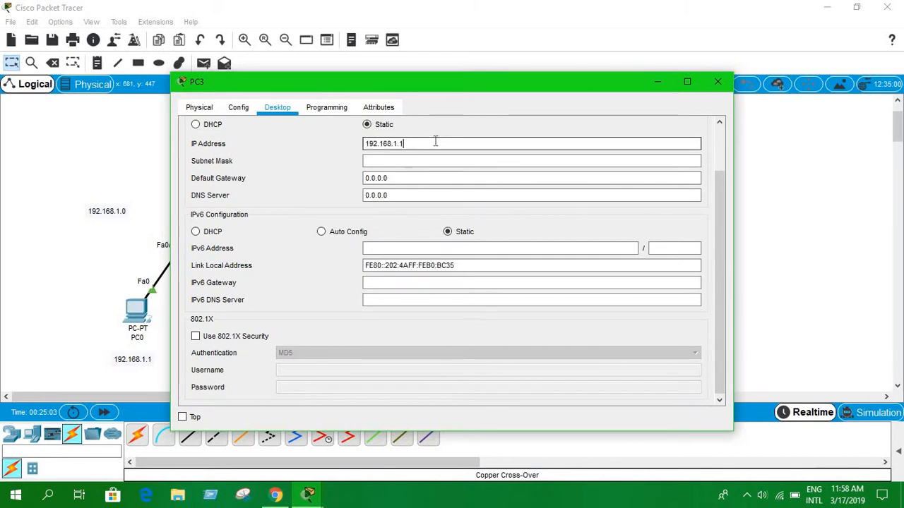
{"action": "key", "text": "BackSpace"}
{"action": "key", "text": "BackSpace"}
{"action": "key", "text": "BackSpace"}
{"action": "key", "text": "BackSpace"}
{"action": "type", "text": ".2.2"}
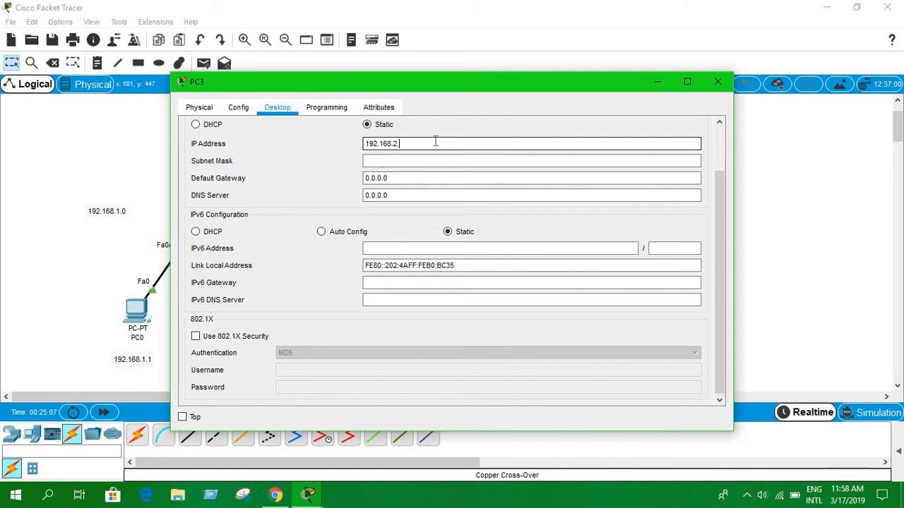
{"action": "left_click", "coordinate": [419, 161]}
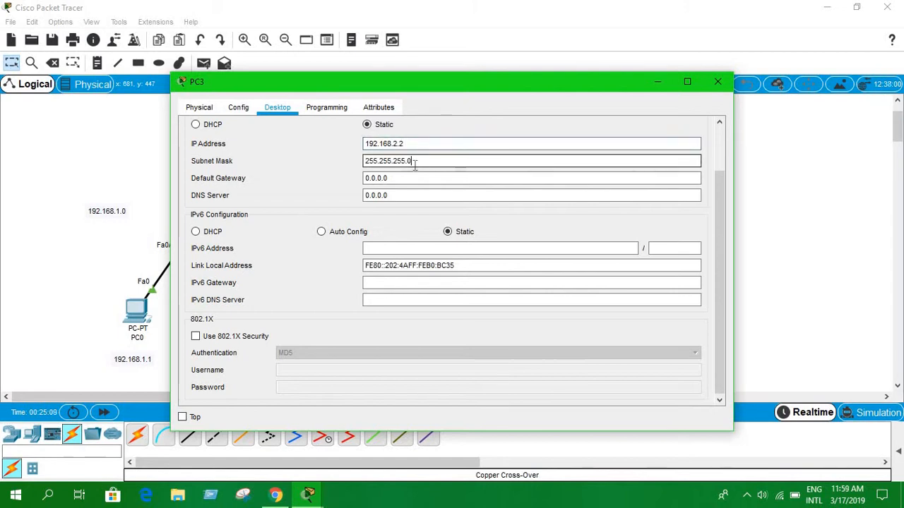
Replace PC3's default gateway with a gateway address on the 192.168.2.0 network and close its configuration window
{"action": "left_click", "coordinate": [402, 178]}
{"action": "key", "text": "BackSpace"}
{"action": "key", "text": "BackSpace"}
{"action": "key", "text": "BackSpace"}
{"action": "key", "text": "BackSpace"}
{"action": "key", "text": "BackSpace"}
{"action": "key", "text": "BackSpace"}
{"action": "key", "text": "BackSpace"}
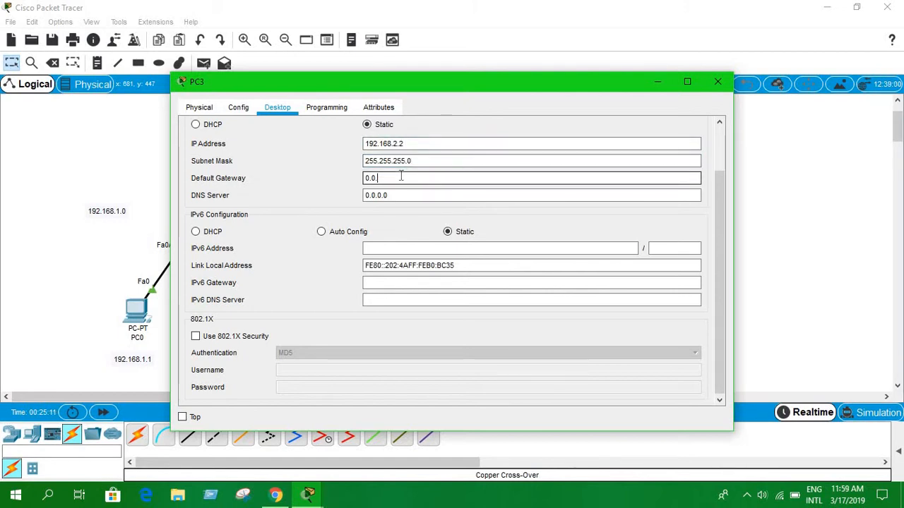
{"action": "type", "text": "192.168.1.1"}
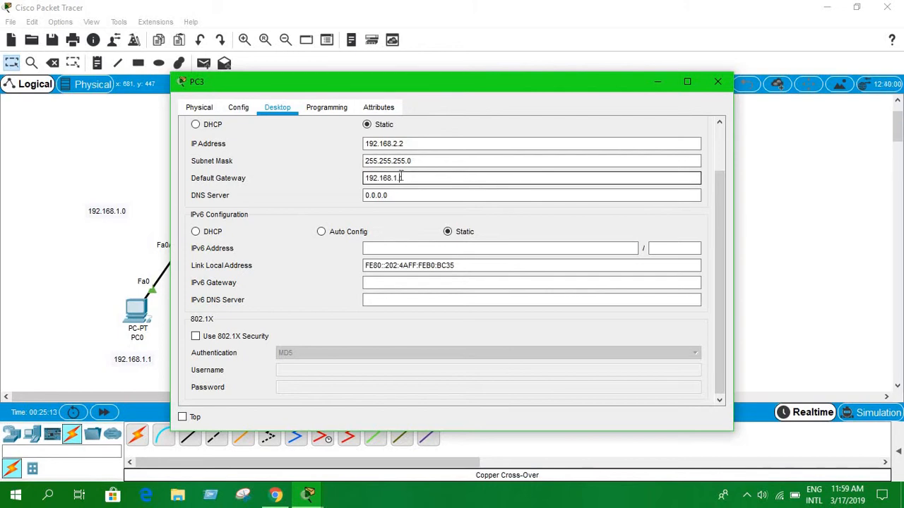
{"action": "key", "text": "BackSpace"}
{"action": "key", "text": "BackSpace"}
{"action": "key", "text": "BackSpace"}
{"action": "type", "text": "2.13"}
{"action": "left_click", "coordinate": [718, 82]}
Review PC2's IP address, subnet mask and default gateway in its IP configuration and close the window
{"action": "left_click", "coordinate": [364, 321]}
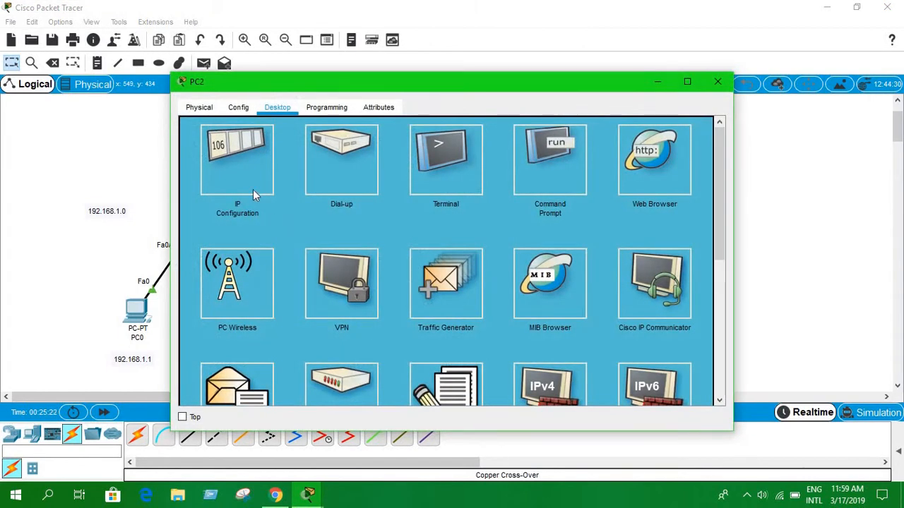
{"action": "left_click", "coordinate": [253, 189]}
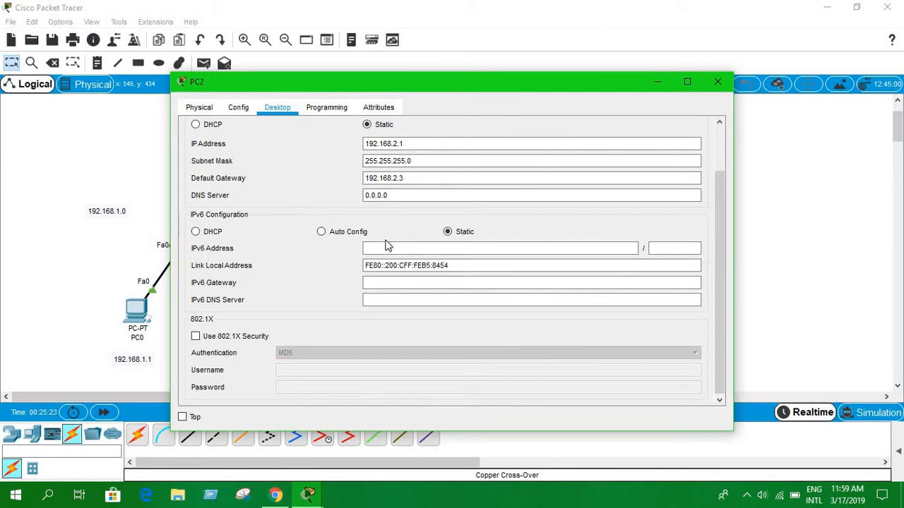
{"action": "left_click", "coordinate": [512, 195]}
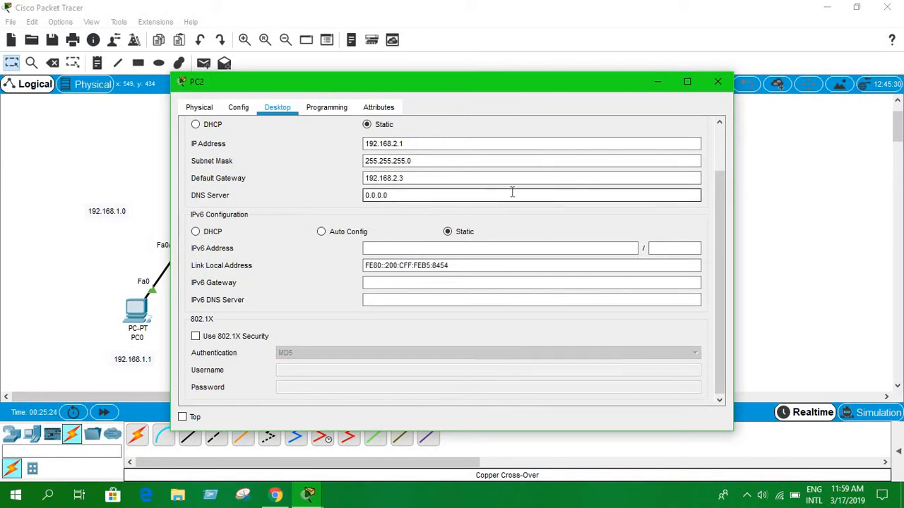
{"action": "left_click", "coordinate": [718, 86]}
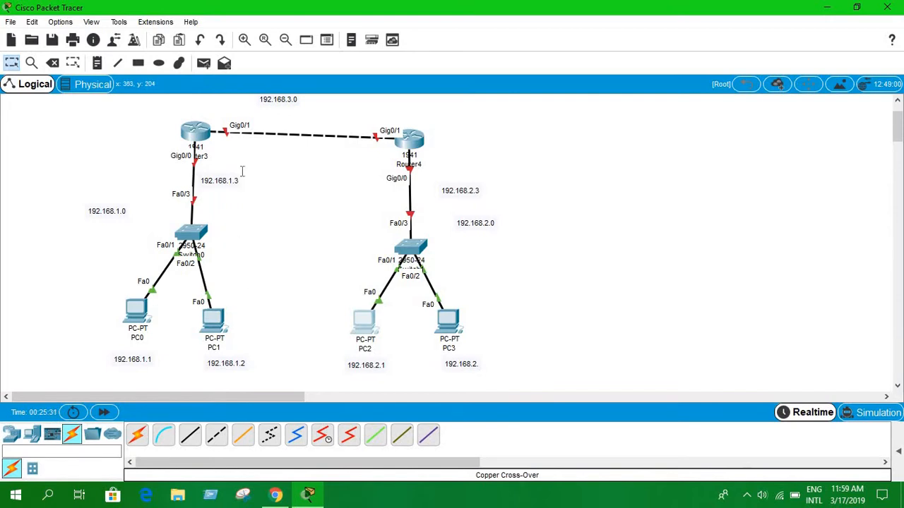
Open Router3's command line interface, decline the initial configuration dialog and start the router prompt
{"action": "mouse_move", "coordinate": [181, 134]}
{"action": "mouse_move", "coordinate": [199, 122]}
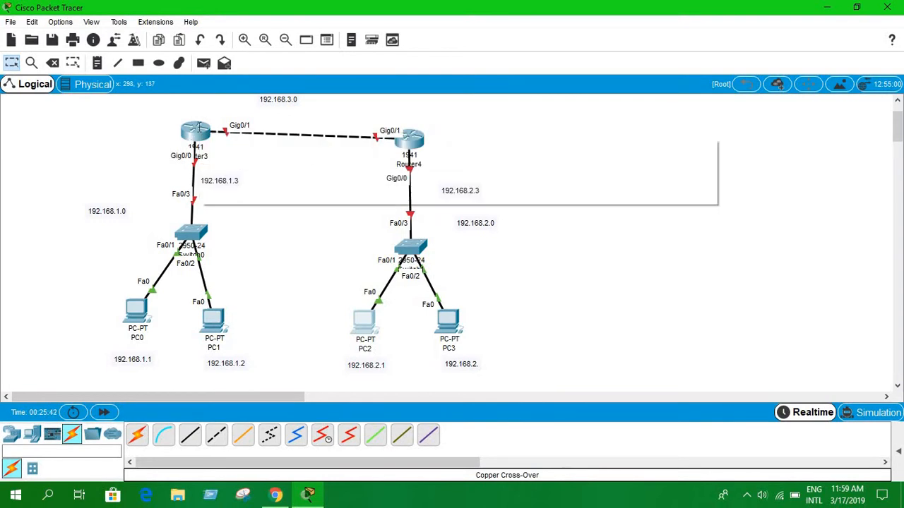
{"action": "left_click", "coordinate": [197, 129]}
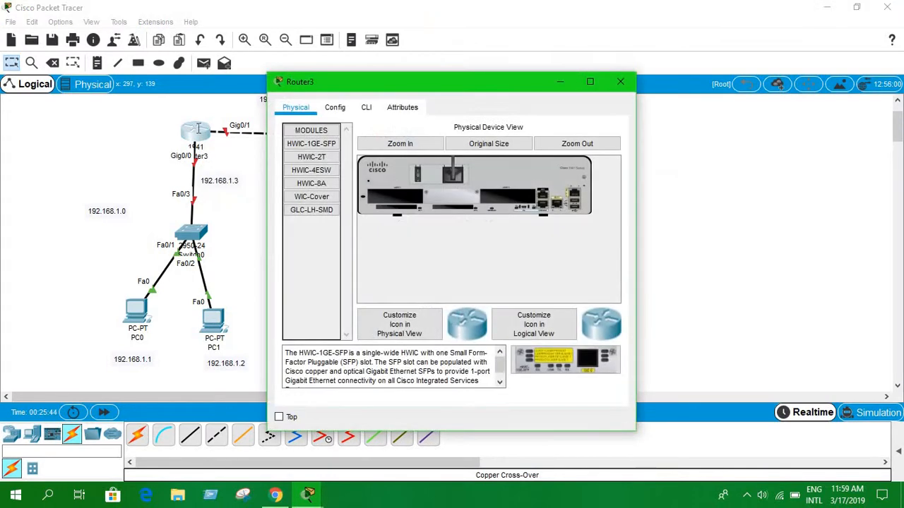
{"action": "left_click", "coordinate": [366, 108]}
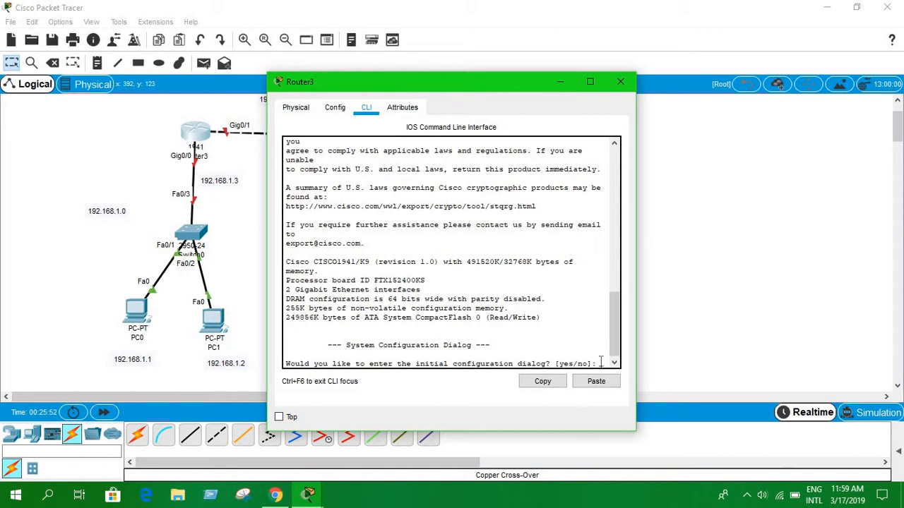
{"action": "type", "text": "no"}
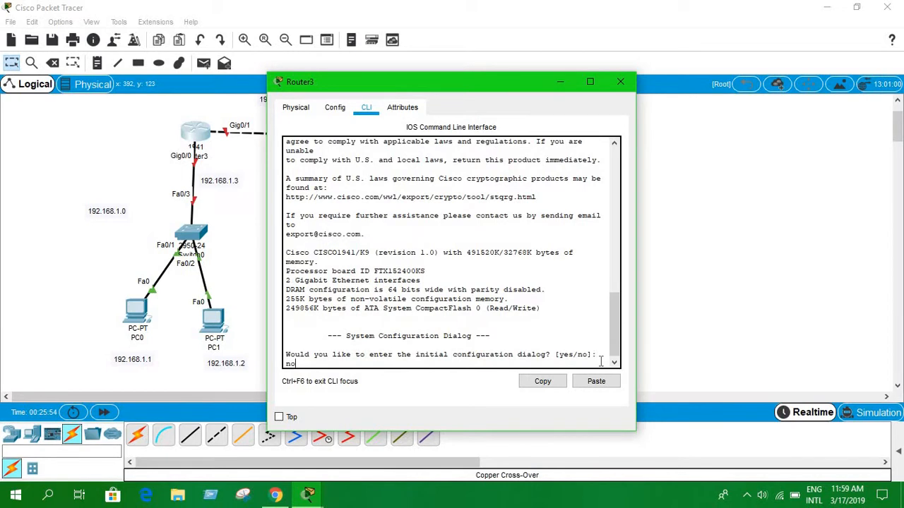
{"action": "key", "text": "Return"}
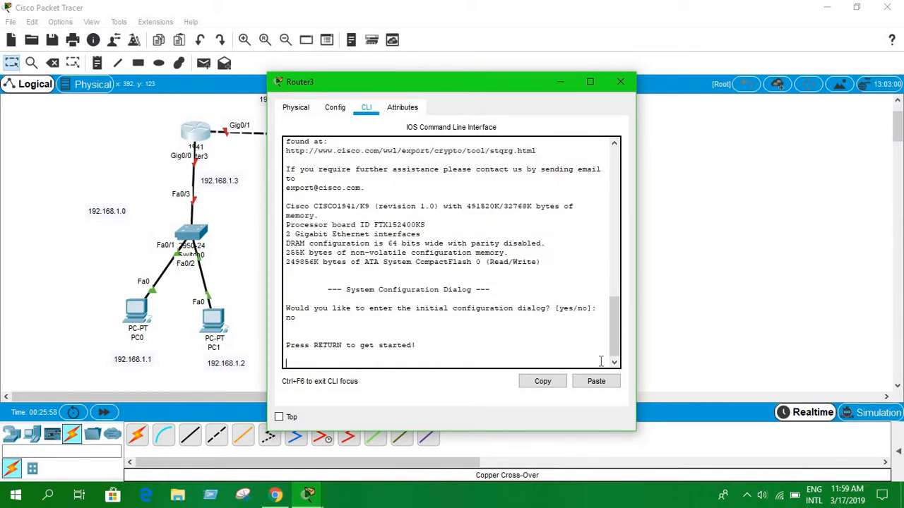
{"action": "key", "text": "Return"}
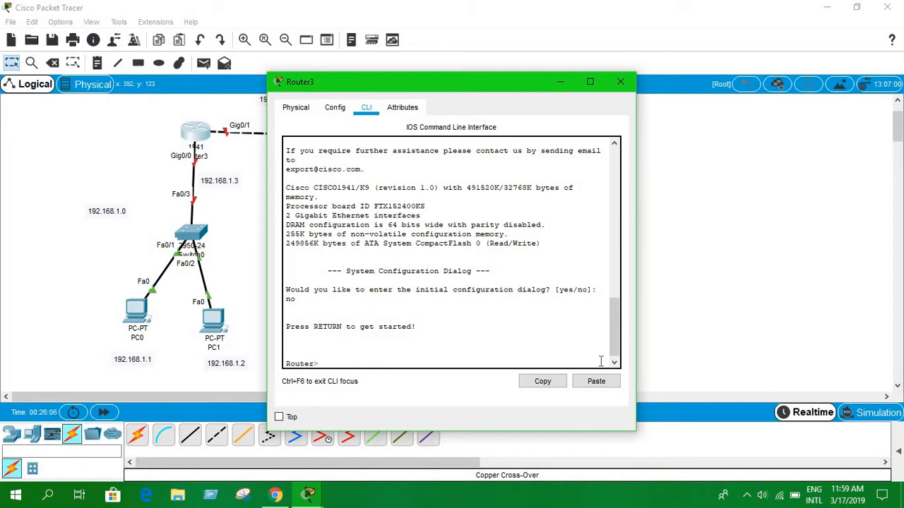
Try to enter Router3's global configuration mode directly from user mode with config terminal and conf terminal
{"action": "type", "text": "config terminal"}
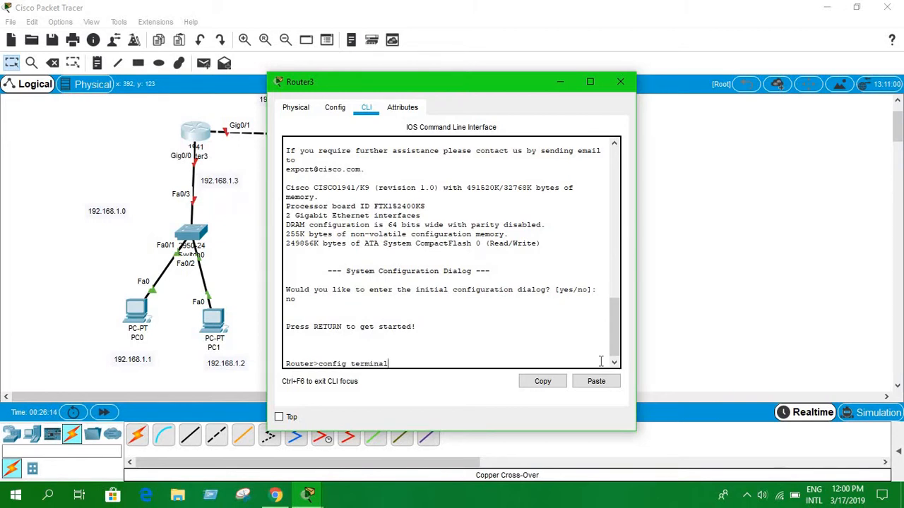
{"action": "key", "text": "Return"}
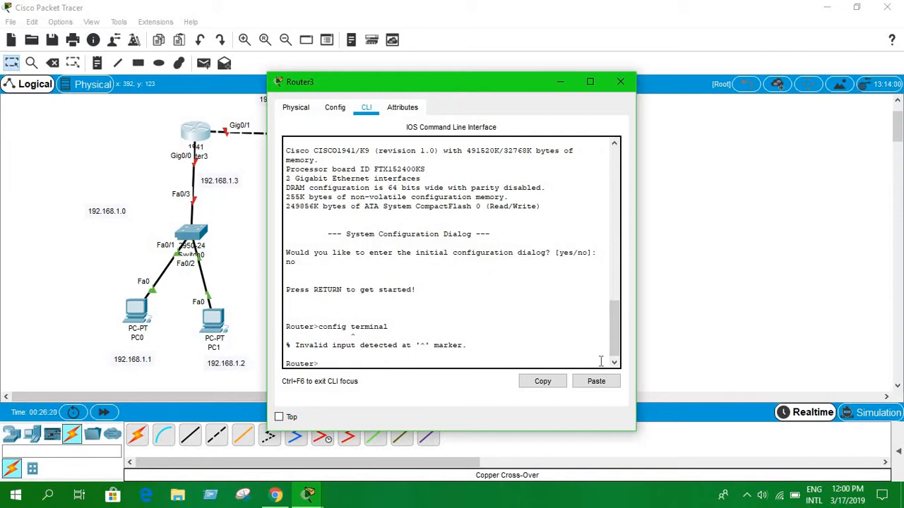
{"action": "type", "text": "conf"}
{"action": "key", "text": "Tab"}
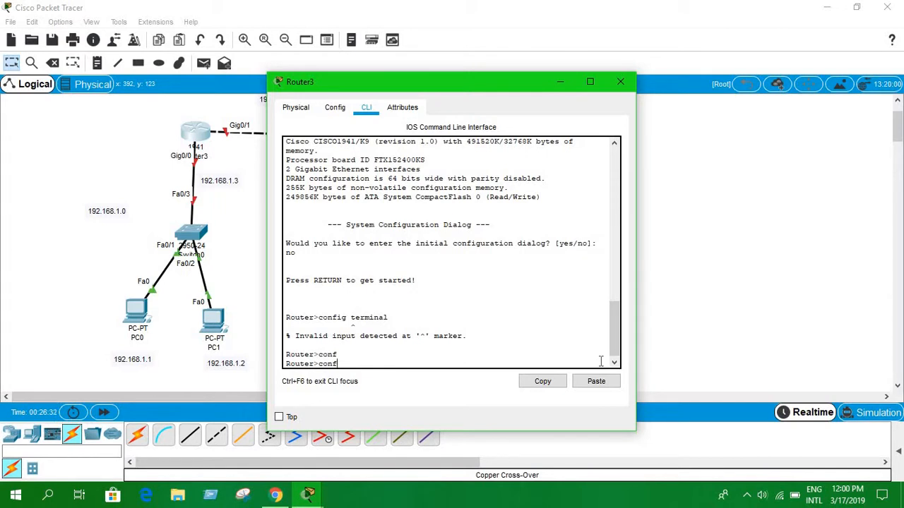
{"action": "type", "text": "terminal"}
{"action": "key", "text": "Return"}
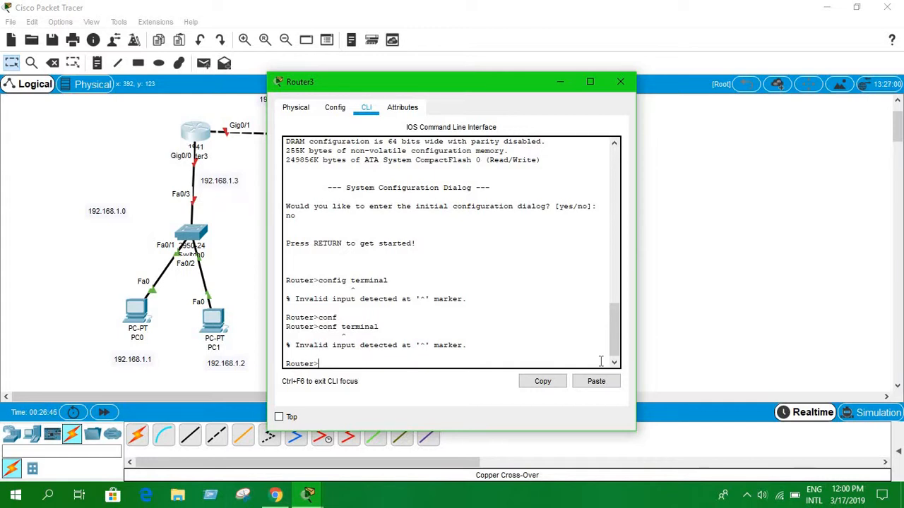
Switch Router3 to privileged mode with enable and enter global configuration mode with config terminal
{"action": "type", "text": "enalbe"}
{"action": "key", "text": "BackSpace"}
{"action": "key", "text": "BackSpace"}
{"action": "key", "text": "BackSpace"}
{"action": "type", "text": "ble"}
{"action": "key", "text": "Return"}
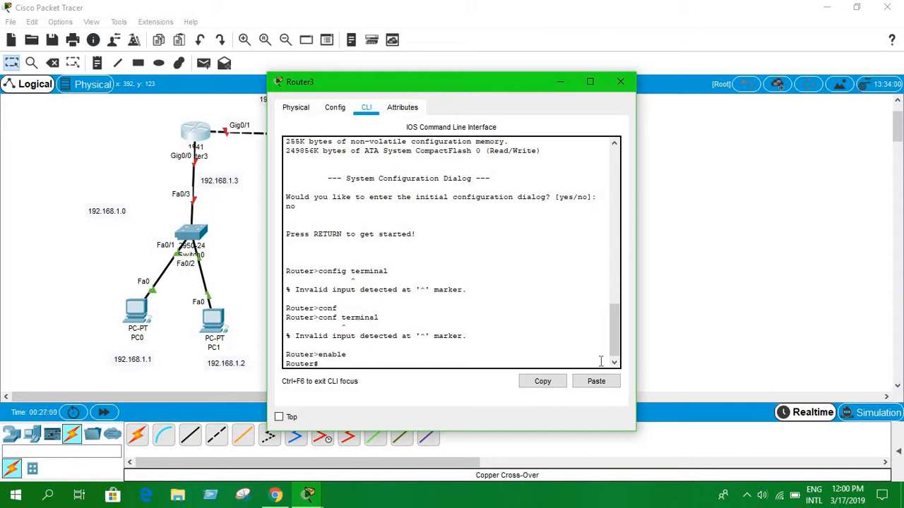
{"action": "type", "text": "config terminal"}
{"action": "key", "text": "Return"}
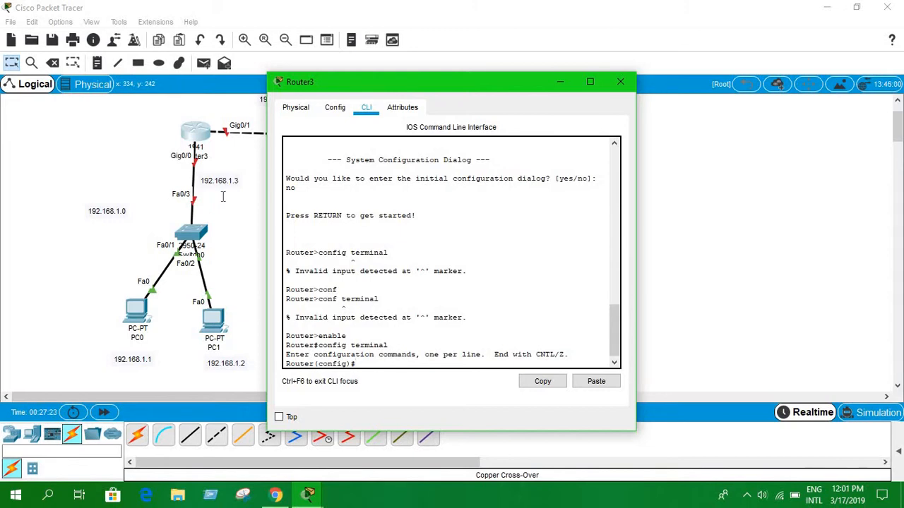
Enter Router3's interface gigabitEthernet 0/0 configuration and assign IP address 192.168.1.3 with subnet mask 255.255.255.0
{"action": "type", "text": "interface gig"}
{"action": "key", "text": "Tab"}
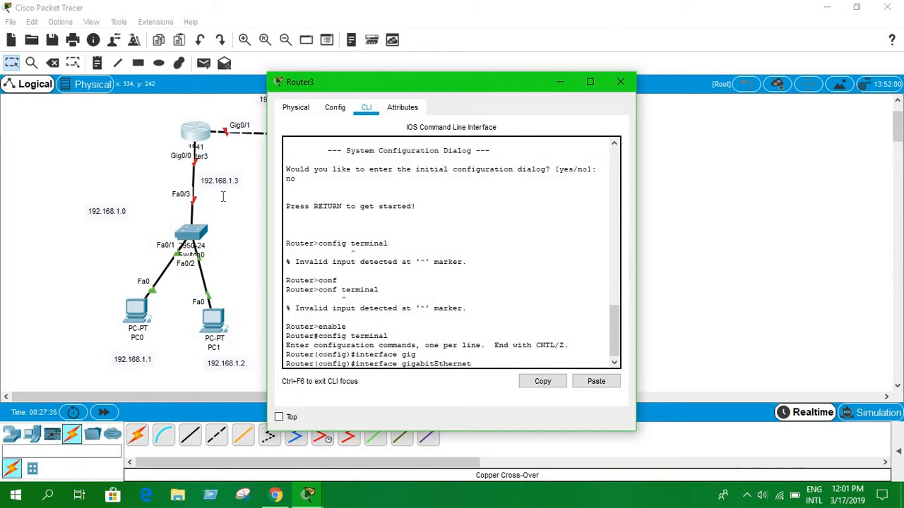
{"action": "type", "text": "0/0"}
{"action": "key", "text": "Return"}
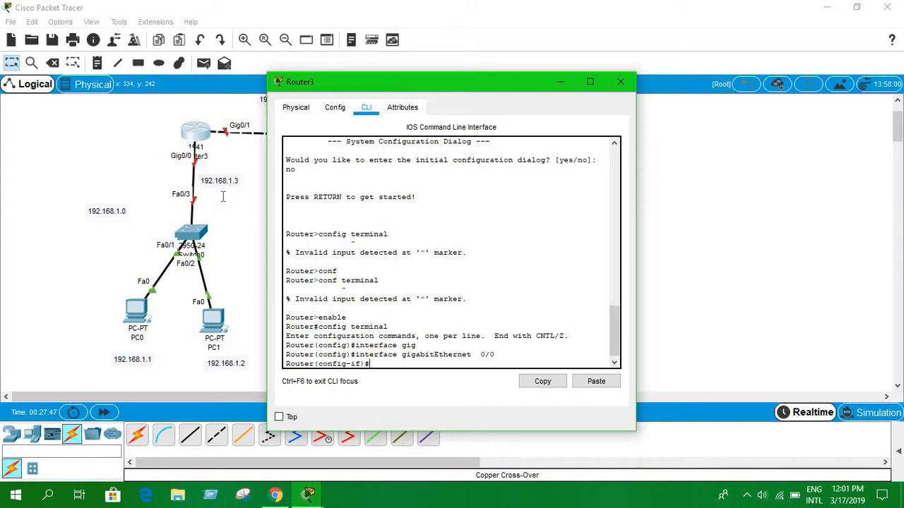
{"action": "type", "text": "ip address"}
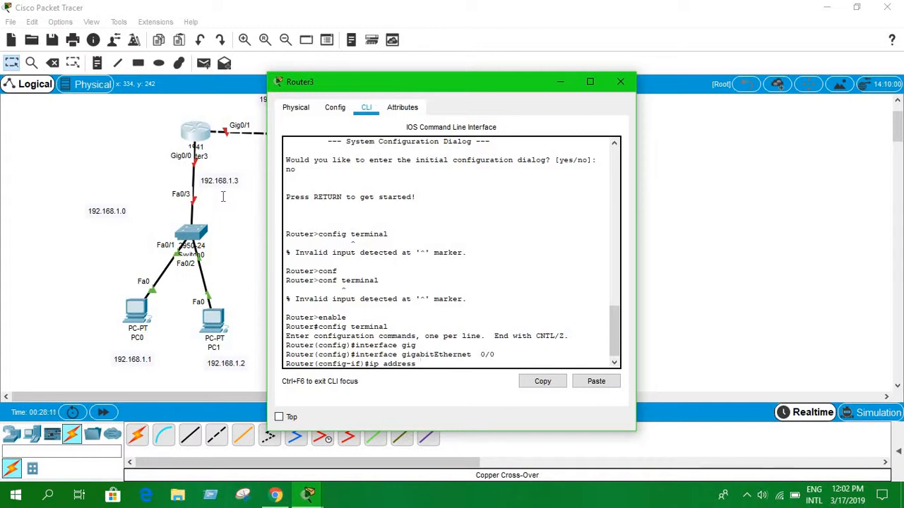
{"action": "type", "text": "192.168.1"}
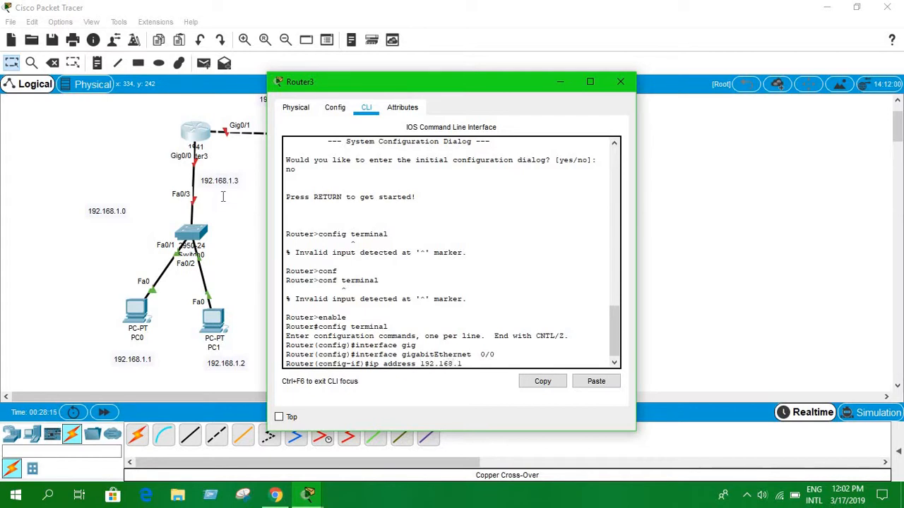
{"action": "type", "text": ".3 255.255.255.0"}
{"action": "key", "text": "Return"}
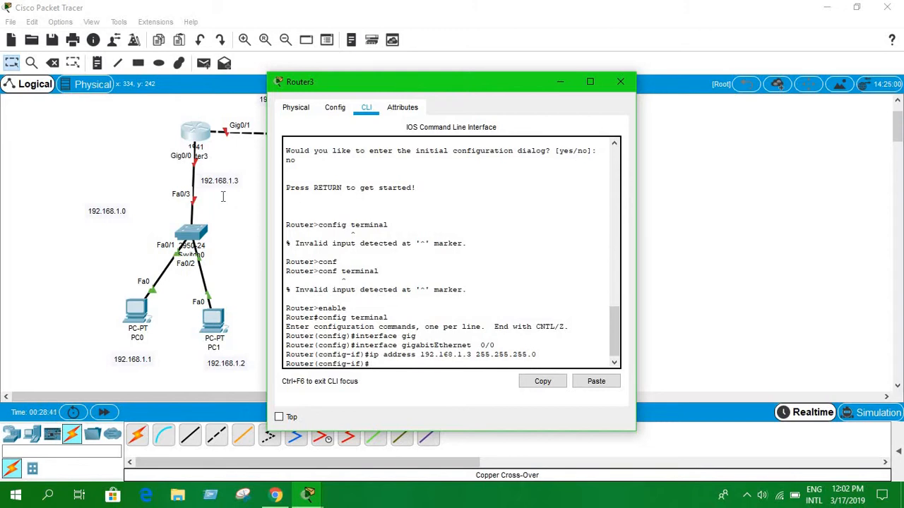
Enable Router3's gigabitEthernet 0/0 with no shutdown and exit to global configuration mode
{"action": "type", "text": "no shutdown"}
{"action": "key", "text": "Return"}
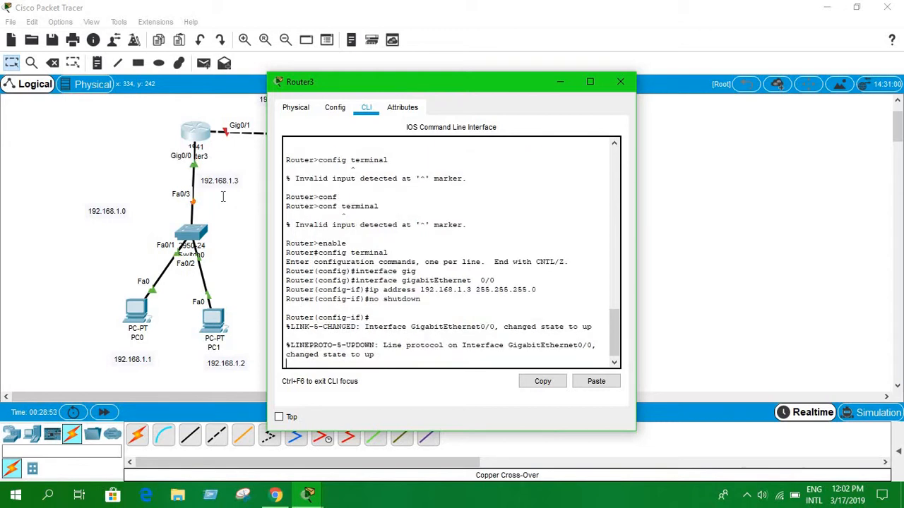
{"action": "type", "text": "exit"}
{"action": "key", "text": "Return"}
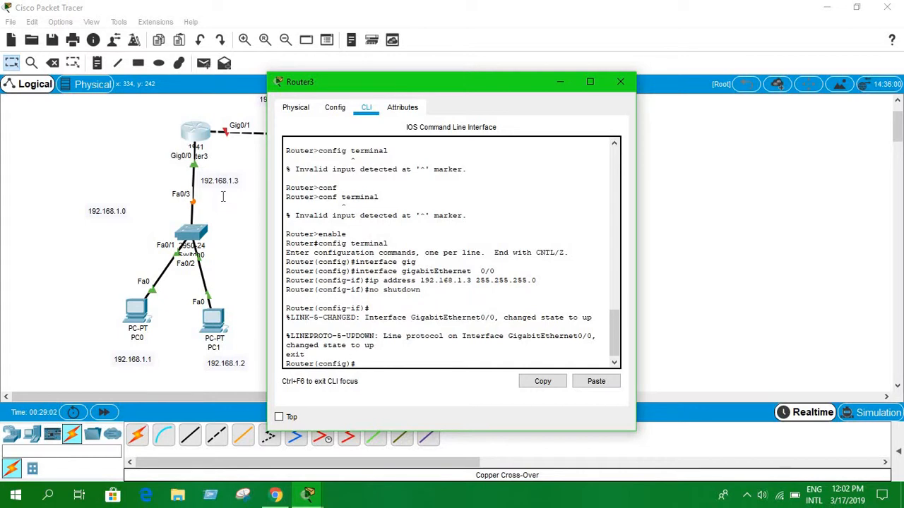
Enter interface configuration mode for Router3's gigabitEthernet 0/1
{"action": "type", "text": "inter"}
{"action": "key", "text": "Tab"}
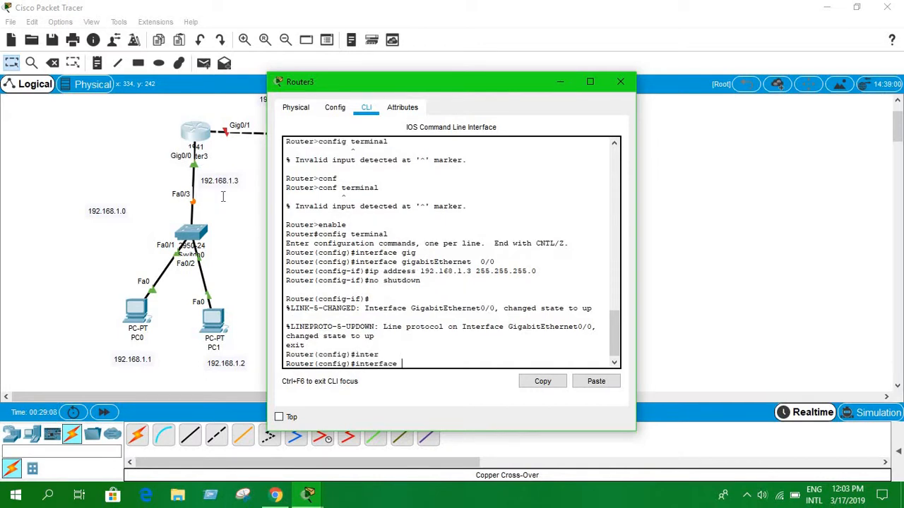
{"action": "type", "text": "ter"}
{"action": "key", "text": "Tab"}
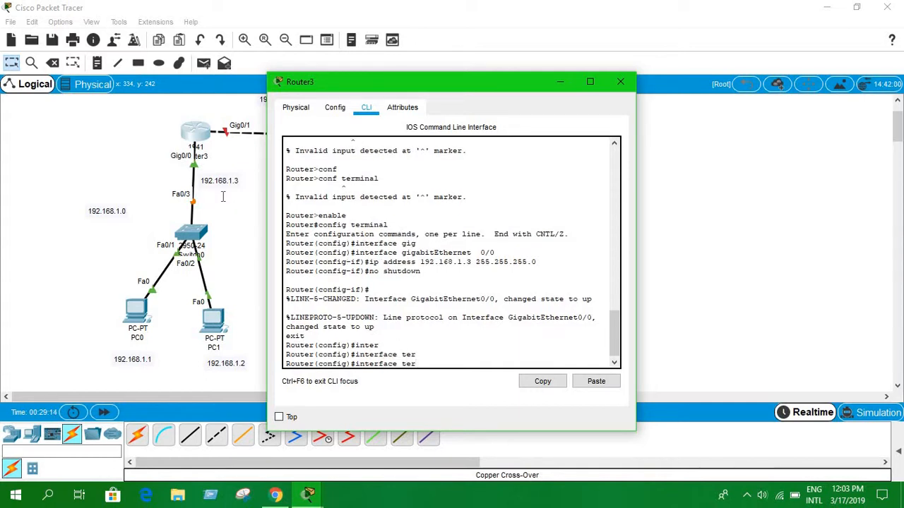
{"action": "type", "text": "gig"}
{"action": "key", "text": "BackSpace"}
{"action": "key", "text": "BackSpace"}
{"action": "key", "text": "BackSpace"}
{"action": "key", "text": "Tab"}
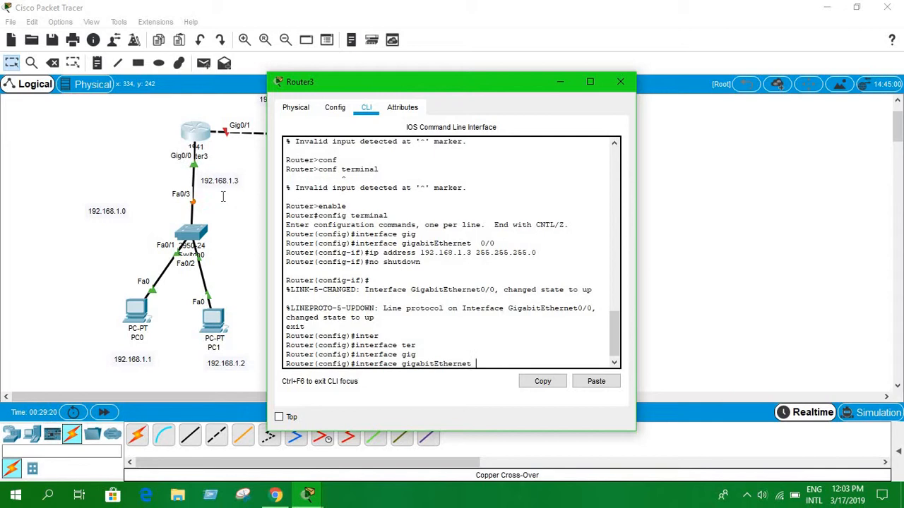
{"action": "type", "text": "0/1"}
{"action": "key", "text": "Return"}
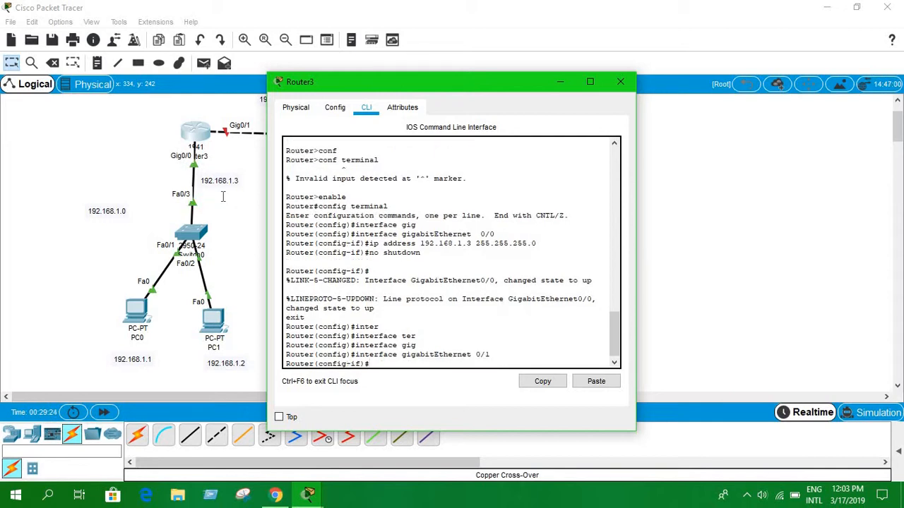
Begin the ip address command for Router3's gigabitEthernet 0/1 with the first octet 192
{"action": "type", "text": "ip addr"}
{"action": "key", "text": "Tab"}
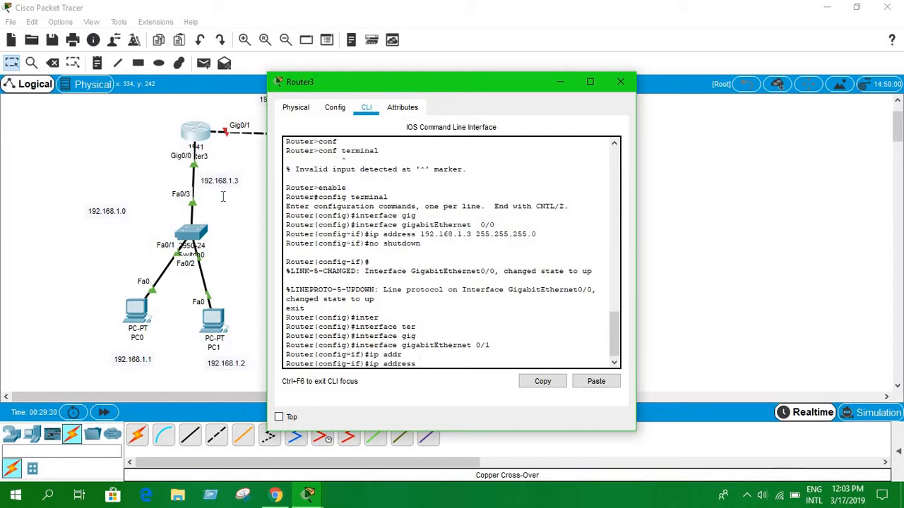
{"action": "type", "text": "192."}
Move the Router3 window off the topology and place a 192.168.3.1 note just above Router3
{"action": "left_click_drag", "start_coordinate": [413, 81], "coordinate": [586, 141]}
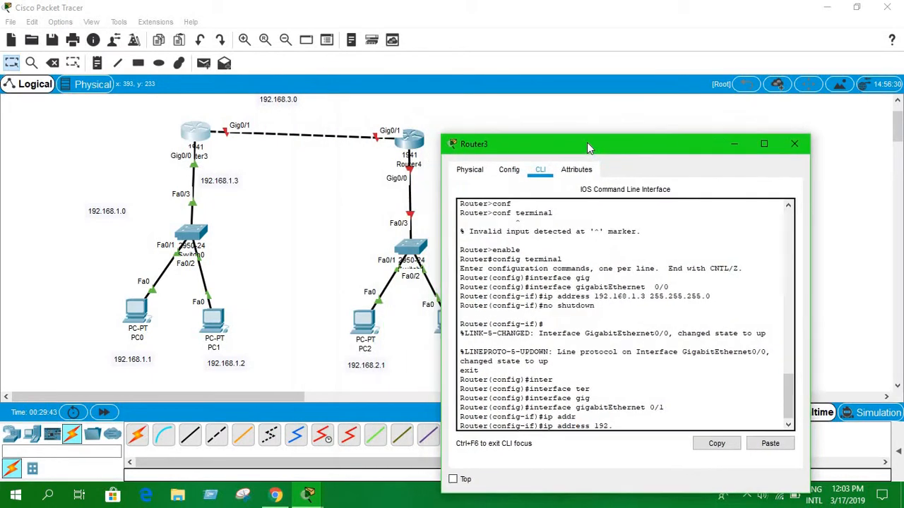
{"action": "left_click", "coordinate": [97, 63]}
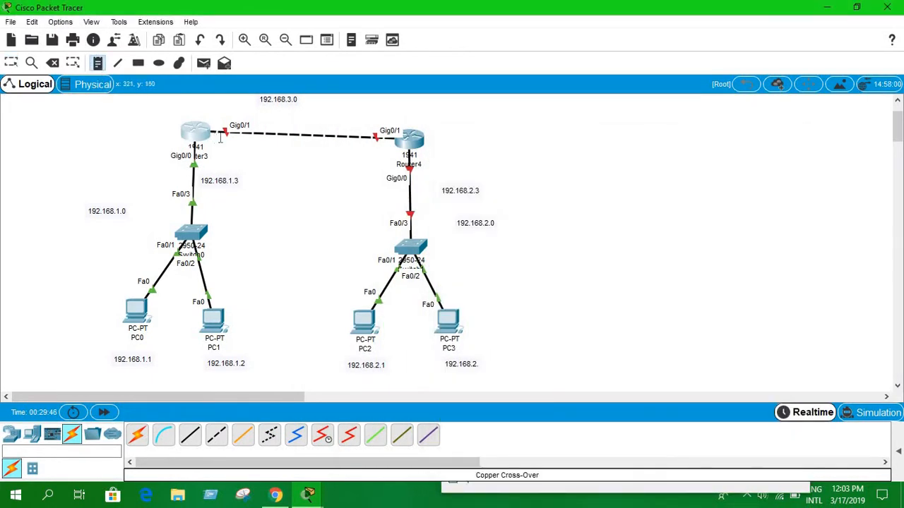
{"action": "left_click", "coordinate": [183, 115]}
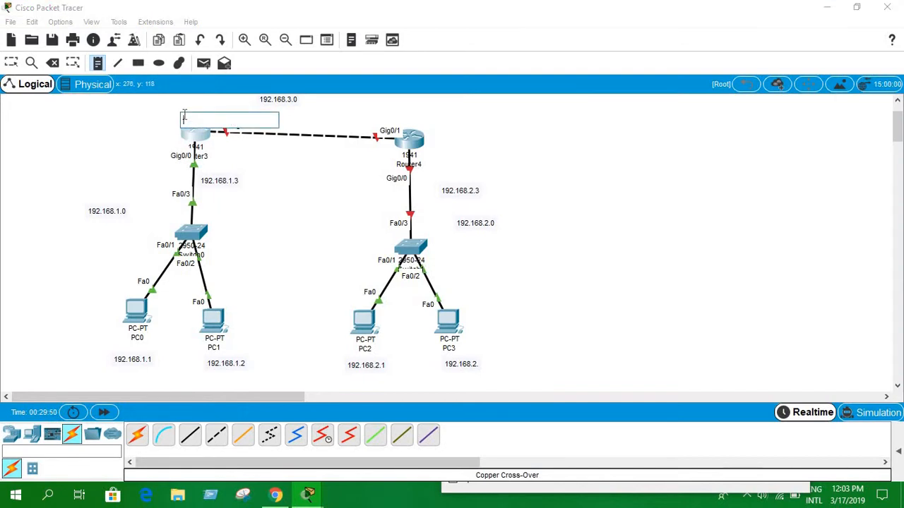
{"action": "type", "text": "192.168.1.1"}
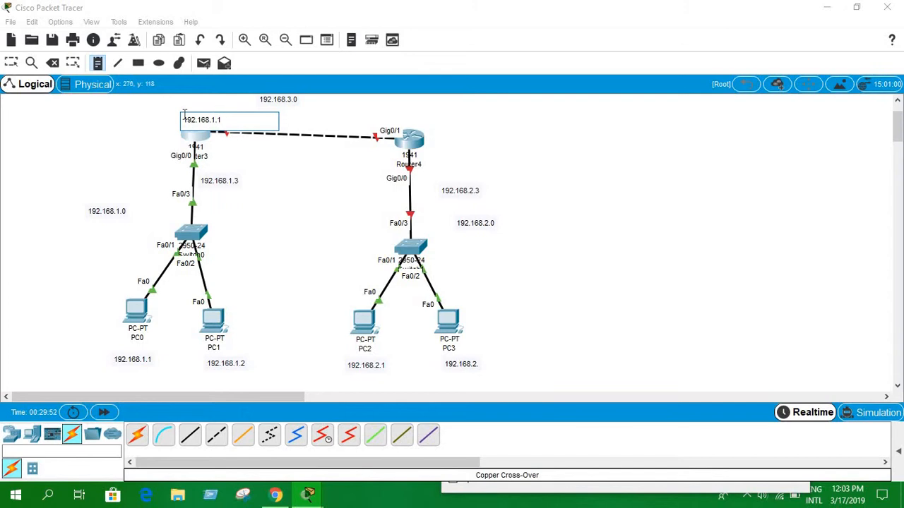
{"action": "key", "text": "Left"}
{"action": "key", "text": "Left"}
{"action": "key", "text": "BackSpace"}
{"action": "type", "text": "3"}
{"action": "left_click", "coordinate": [124, 125]}
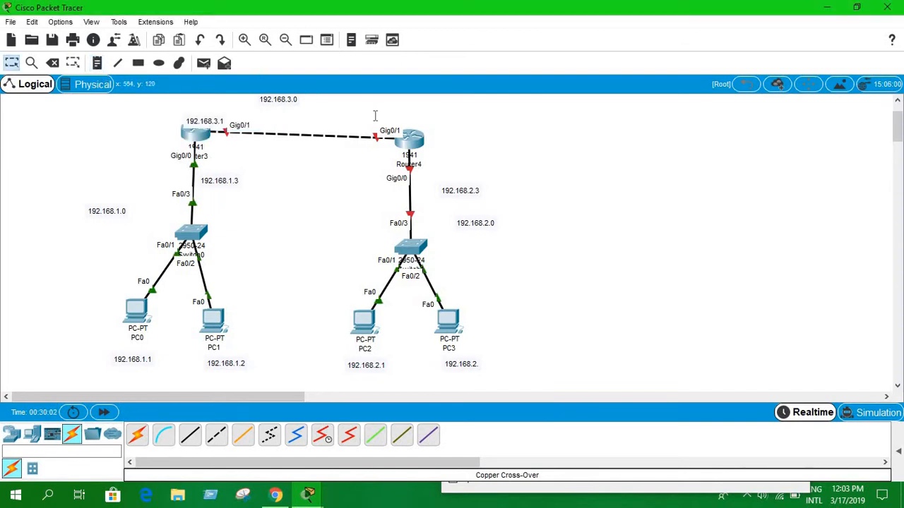
Place a 192.168.3.2 note on the router link beside Router4's Gig0/1 port
{"action": "left_click", "coordinate": [99, 62]}
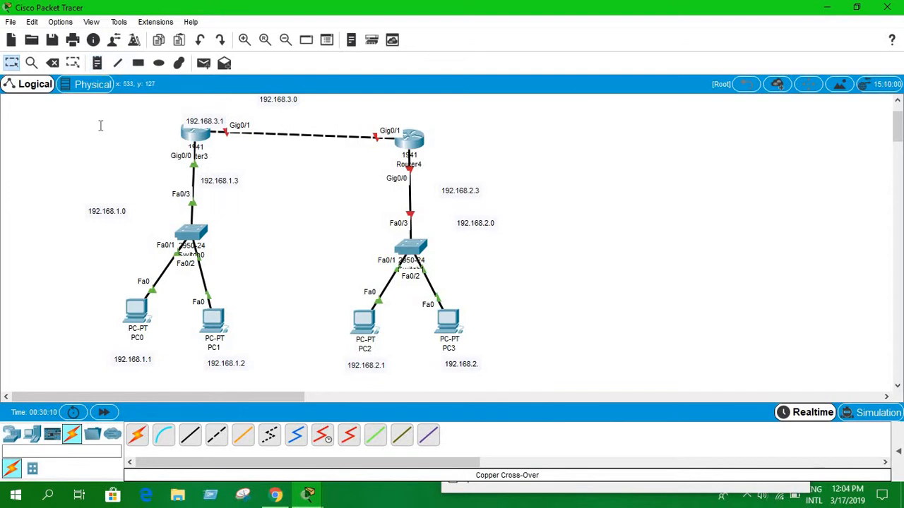
{"action": "left_click", "coordinate": [102, 66]}
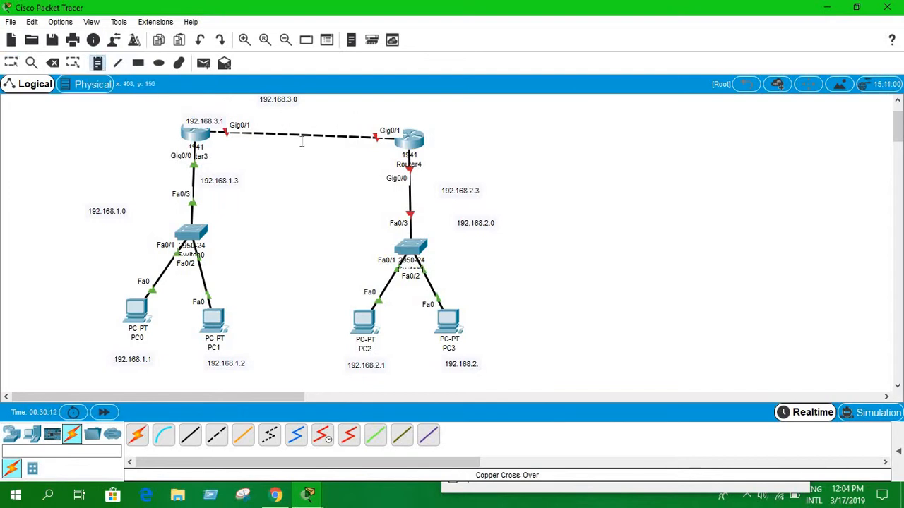
{"action": "left_click", "coordinate": [315, 126]}
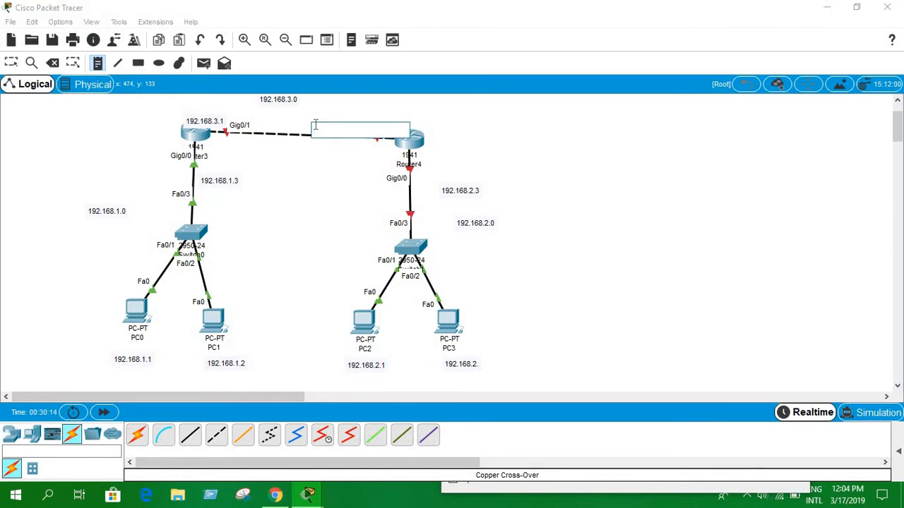
{"action": "type", "text": "192.168.1.1"}
{"action": "key", "text": "Left"}
{"action": "key", "text": "Left"}
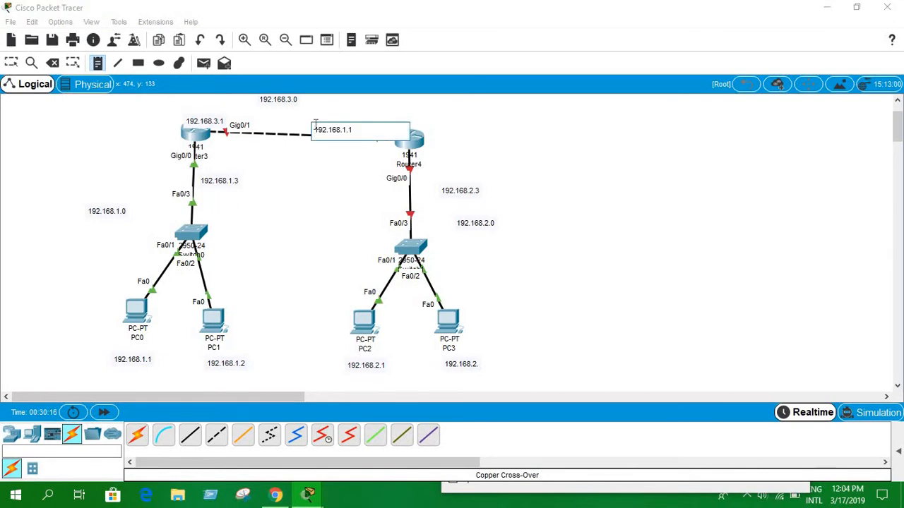
{"action": "key", "text": "BackSpace"}
{"action": "type", "text": "3"}
{"action": "key", "text": "Right"}
{"action": "key", "text": "Right"}
{"action": "key", "text": "BackSpace"}
{"action": "type", "text": "2"}
{"action": "left_click", "coordinate": [485, 120]}
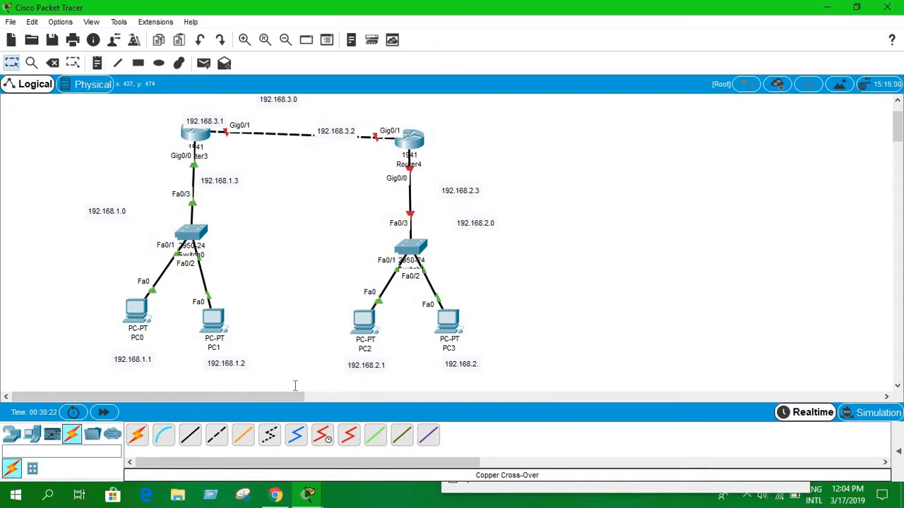
Return to Router3's command line and assign gigabitEthernet 0/1 the IP address 192.168.3.1 with subnet mask 255.255.255.0
{"action": "mouse_move", "coordinate": [308, 494]}
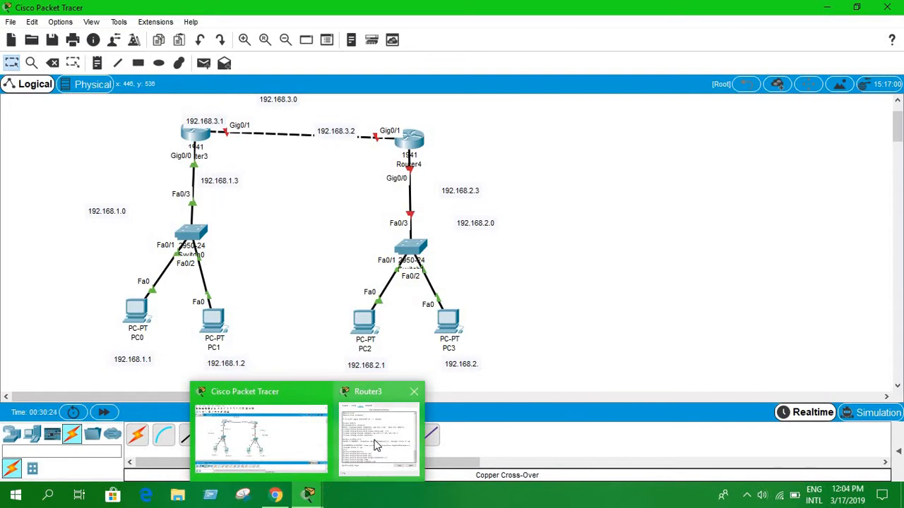
{"action": "left_click", "coordinate": [399, 408]}
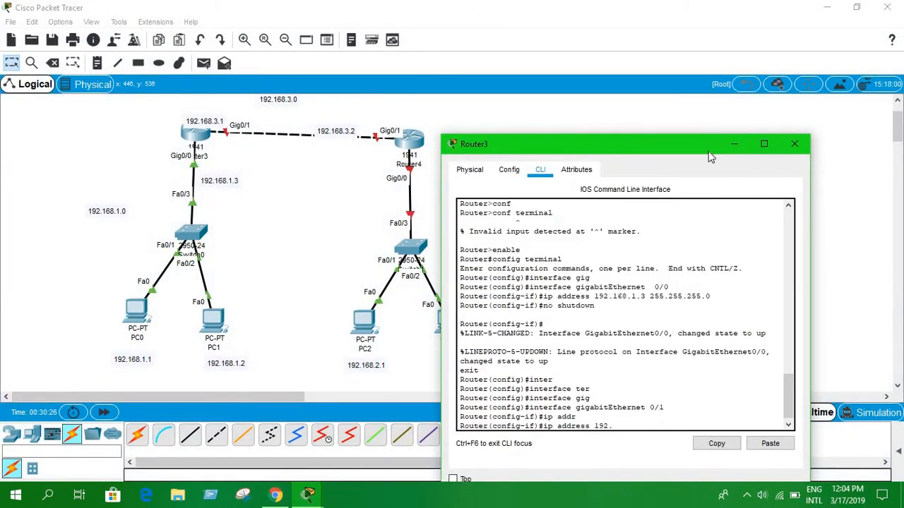
{"action": "left_click_drag", "start_coordinate": [689, 141], "coordinate": [633, 40]}
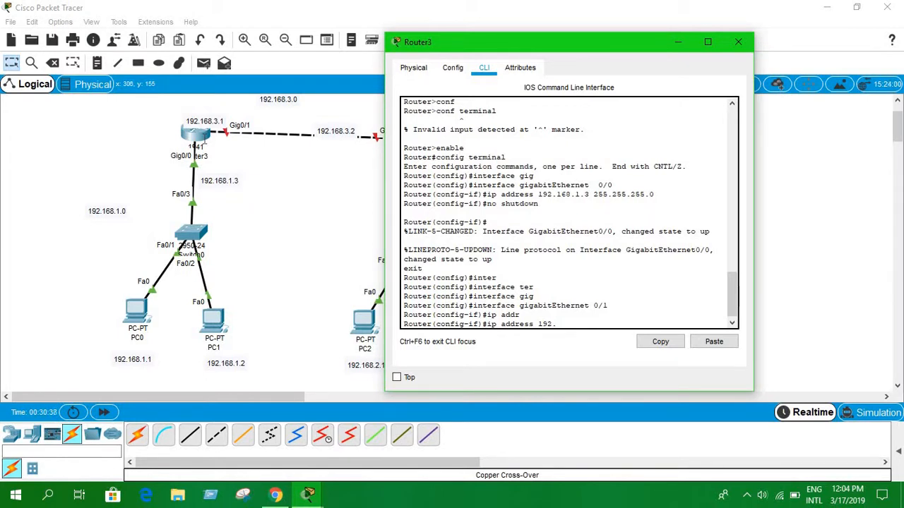
{"action": "key", "text": "BackSpace"}
{"action": "key", "text": "BackSpace"}
{"action": "key", "text": "BackSpace"}
{"action": "key", "text": "BackSpace"}
{"action": "key", "text": "BackSpace"}
{"action": "key", "text": "BackSpace"}
{"action": "type", "text": "168.3.1"}
{"action": "type", "text": "255.255.2555."}
{"action": "key", "text": "BackSpace"}
{"action": "key", "text": "BackSpace"}
{"action": "type", "text": ".0"}
{"action": "key", "text": "Return"}
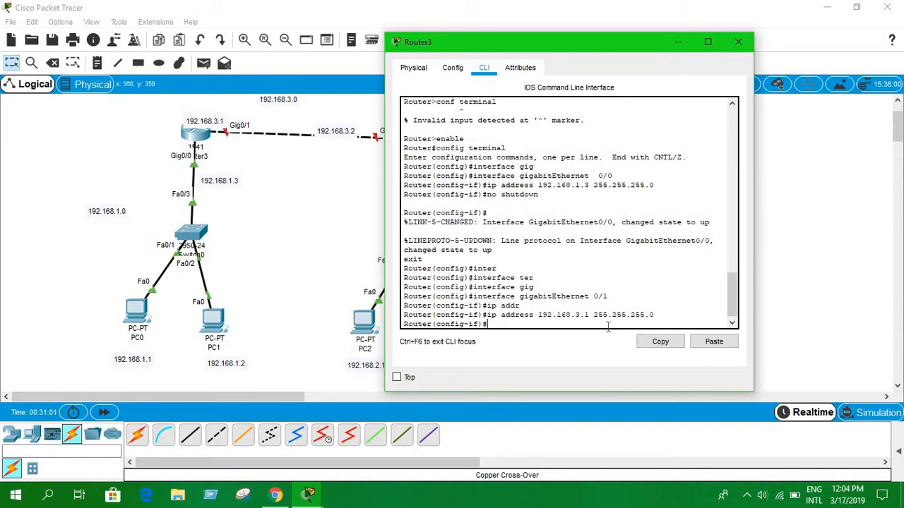
Enable Router3's gigabitEthernet 0/1 with no shutdown, exit interface configuration and close the router window
{"action": "type", "text": "no shutdown"}
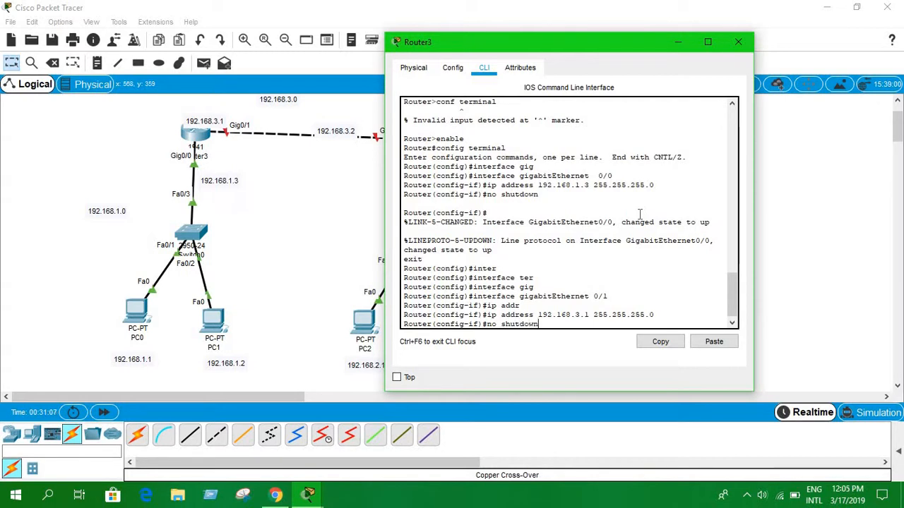
{"action": "key", "text": "Return"}
{"action": "type", "text": "exit"}
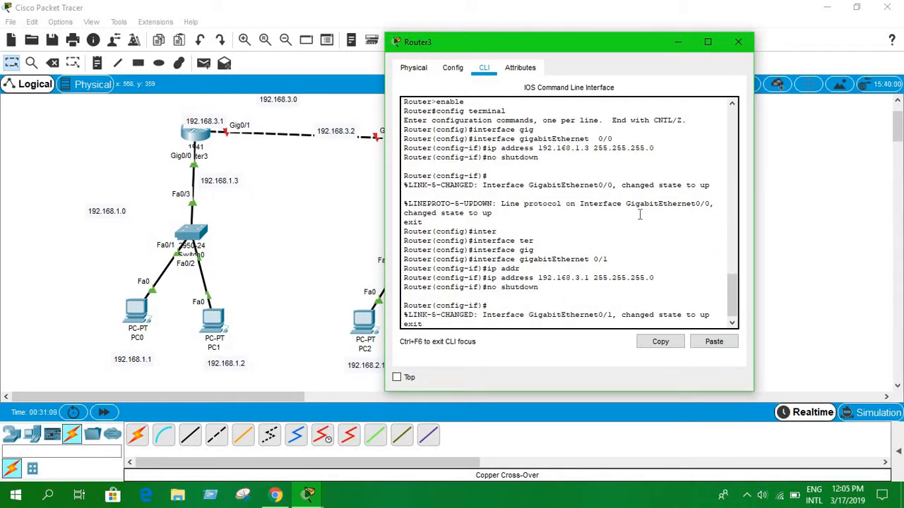
{"action": "key", "text": "Return"}
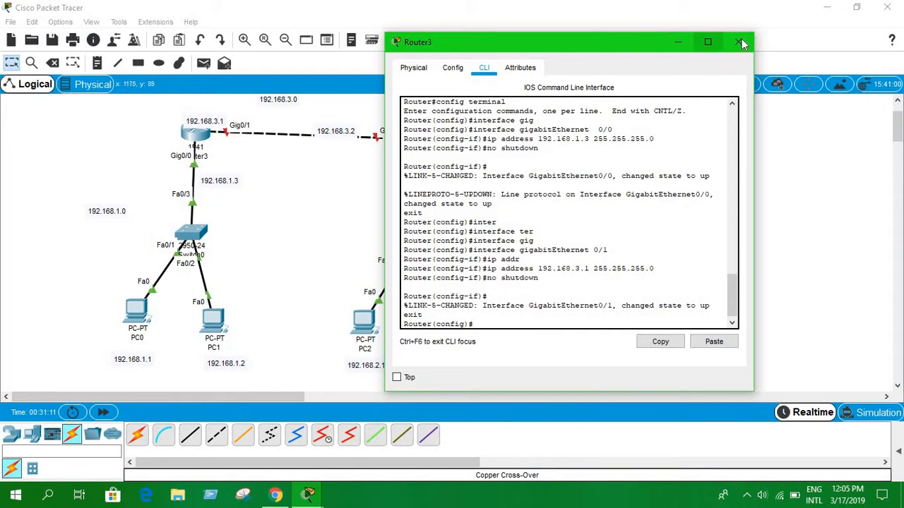
{"action": "left_click", "coordinate": [738, 42]}
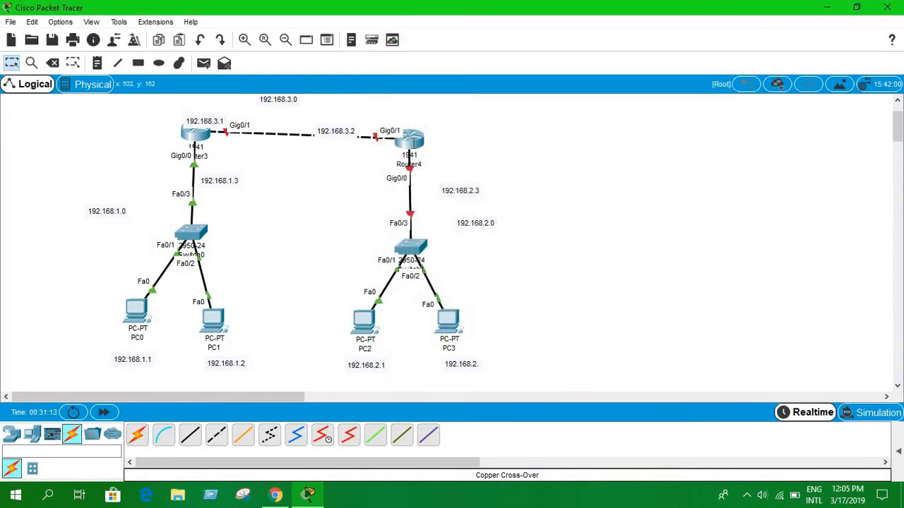
Open Router4's command line interface, decline the initial configuration dialog and start the router prompt
{"action": "left_click", "coordinate": [414, 140]}
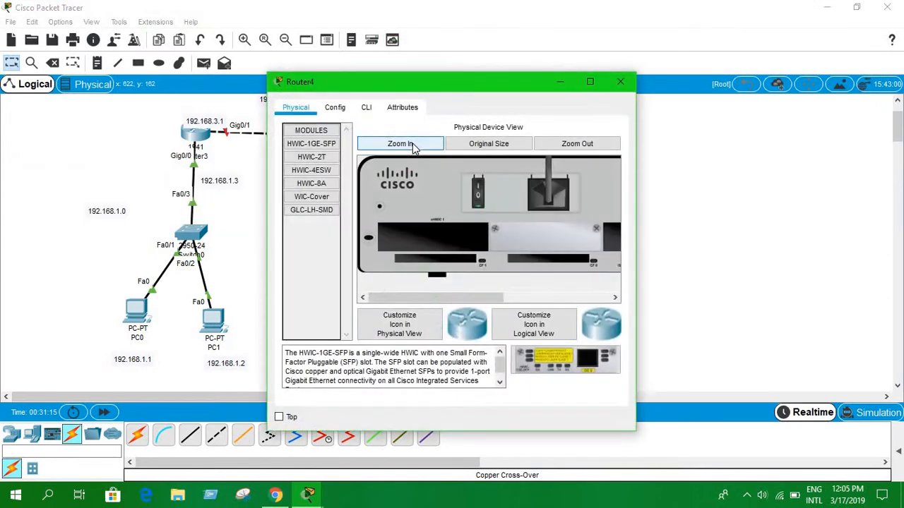
{"action": "left_click", "coordinate": [368, 108]}
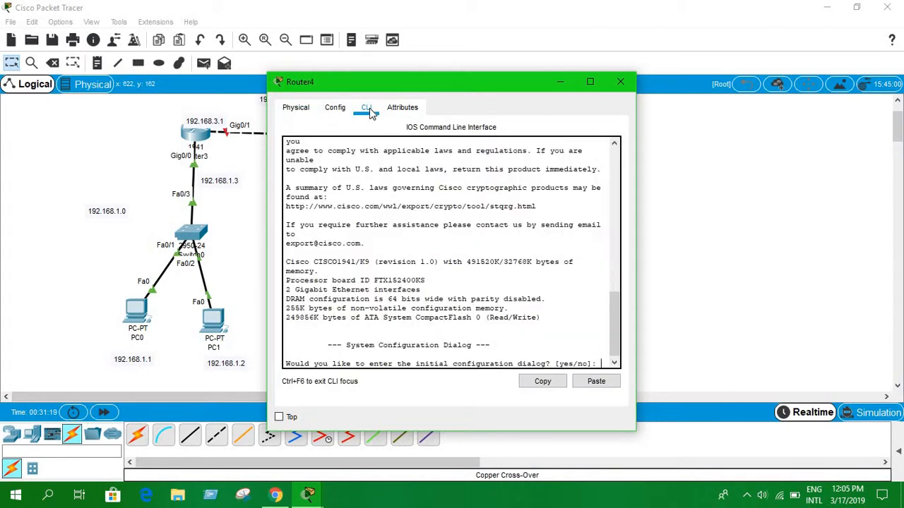
{"action": "type", "text": "no"}
{"action": "key", "text": "Return"}
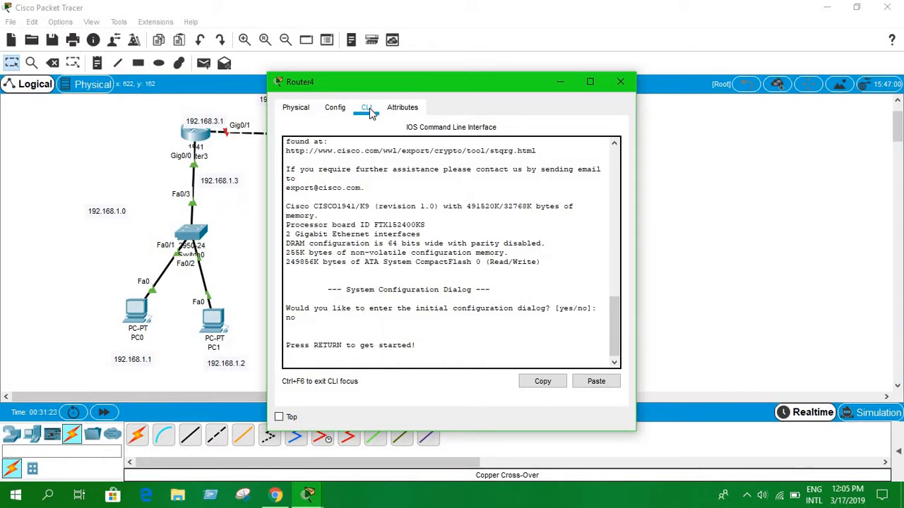
{"action": "key", "text": "Return"}
Enter privileged mode on Router4 with enable and start global configuration with config terminal
{"action": "type", "text": "er>e"}
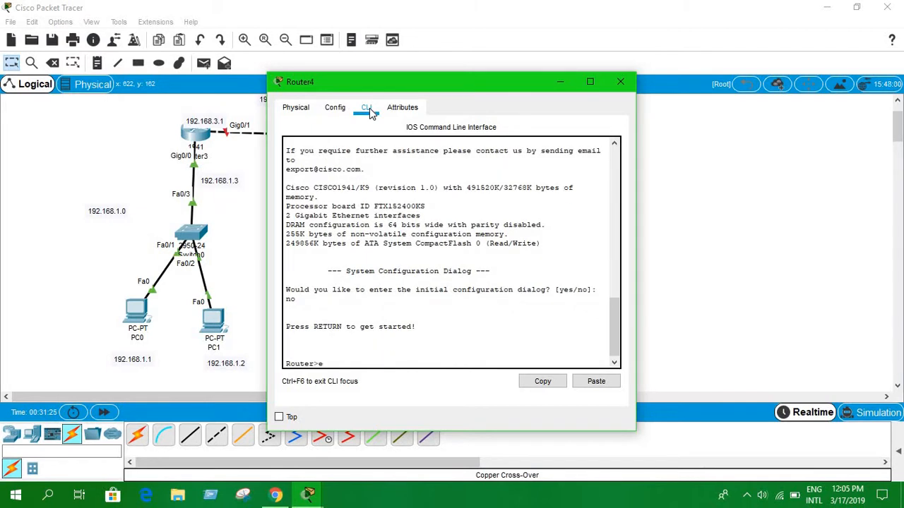
{"action": "type", "text": "n"}
{"action": "key", "text": "Tab"}
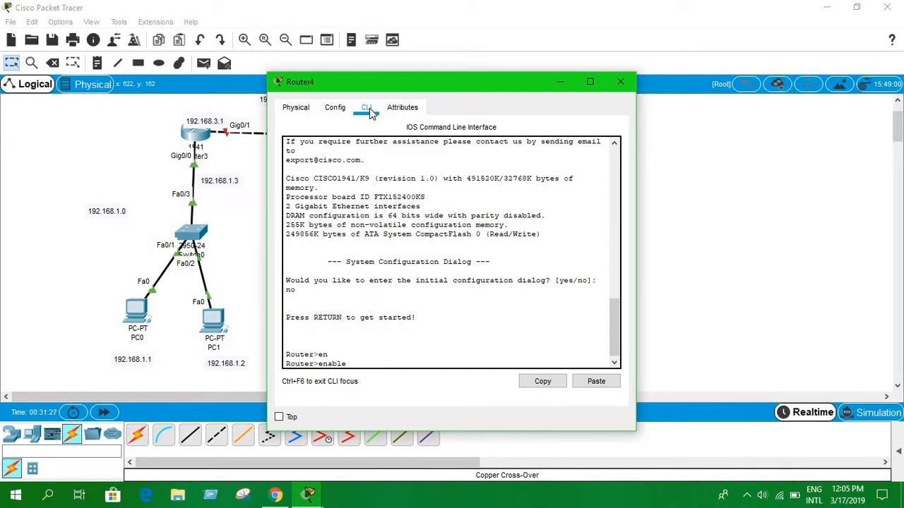
{"action": "key", "text": "Return"}
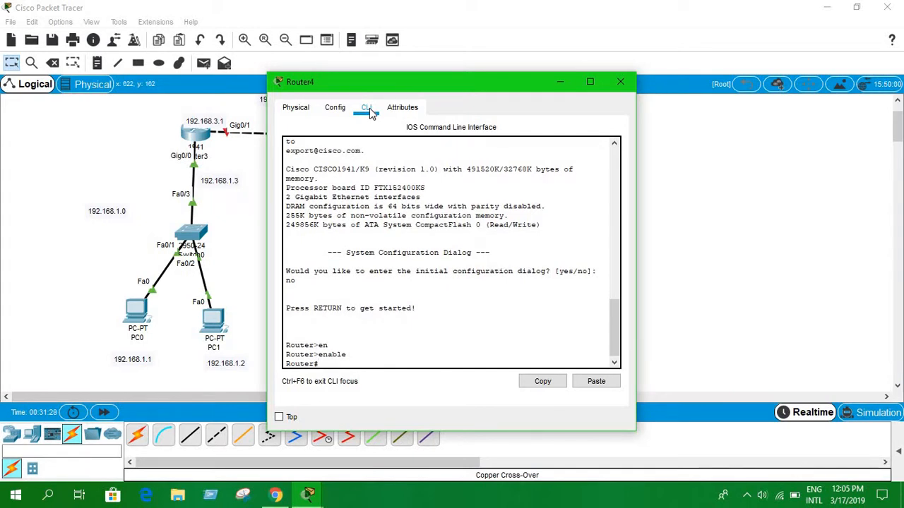
{"action": "type", "text": "config terminal"}
{"action": "key", "text": "Return"}
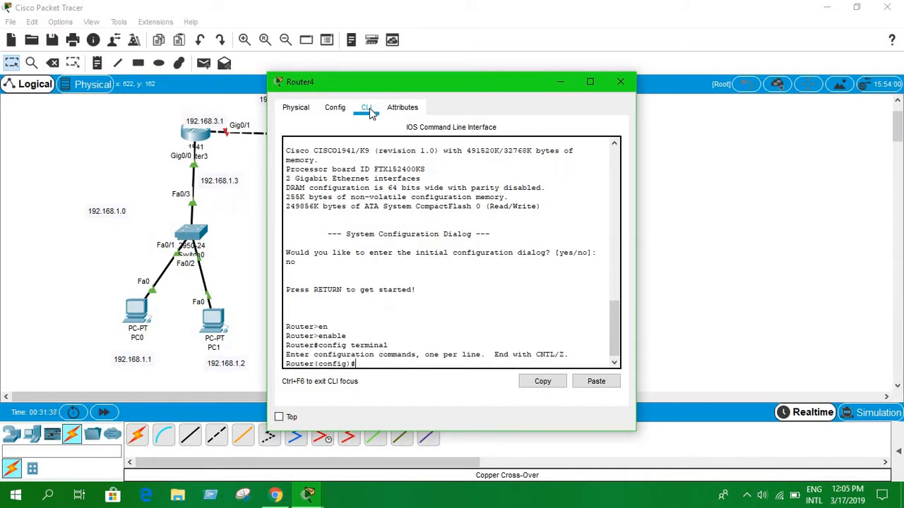
Select Router4's gigabitEthernet 0/0 interface and assign it the IP address 192.168.2.3 with subnet mask 255.255.255.0
{"action": "type", "text": "inter"}
{"action": "key", "text": "Tab"}
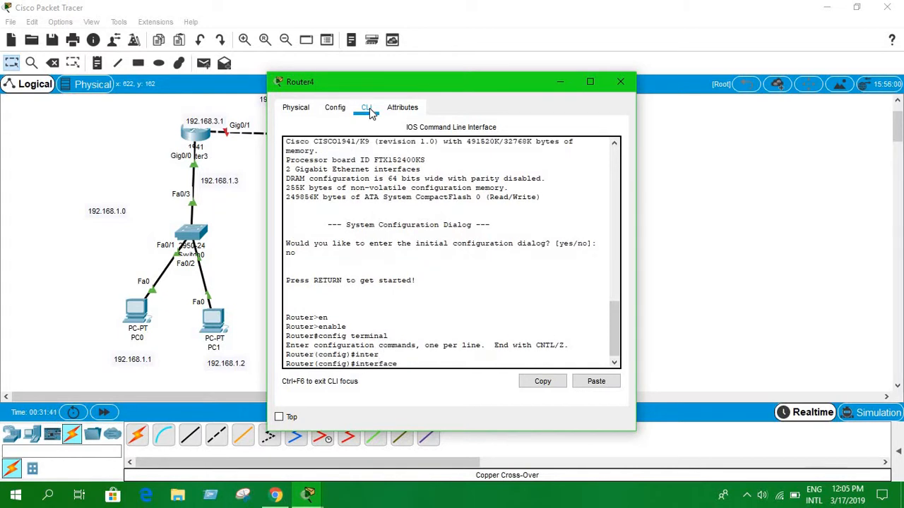
{"action": "type", "text": "gig"}
{"action": "key", "text": "Tab"}
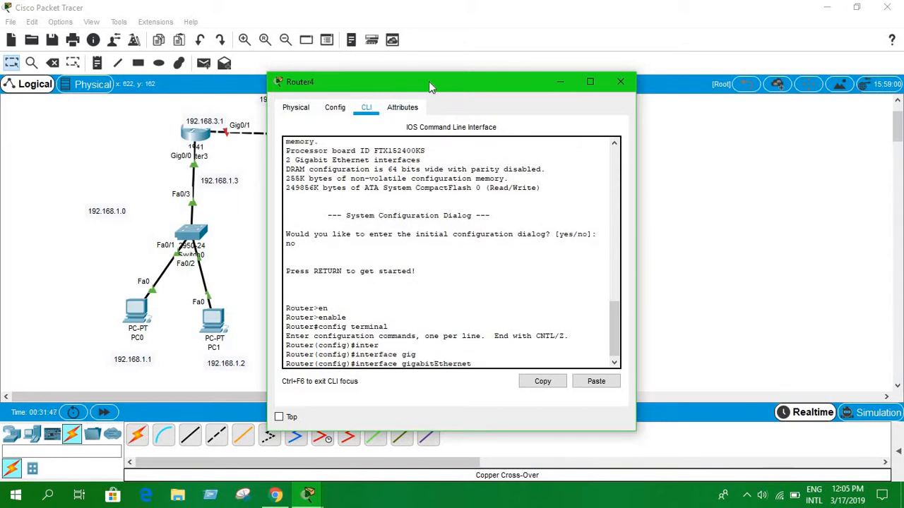
{"action": "left_click_drag", "start_coordinate": [433, 82], "coordinate": [175, 76]}
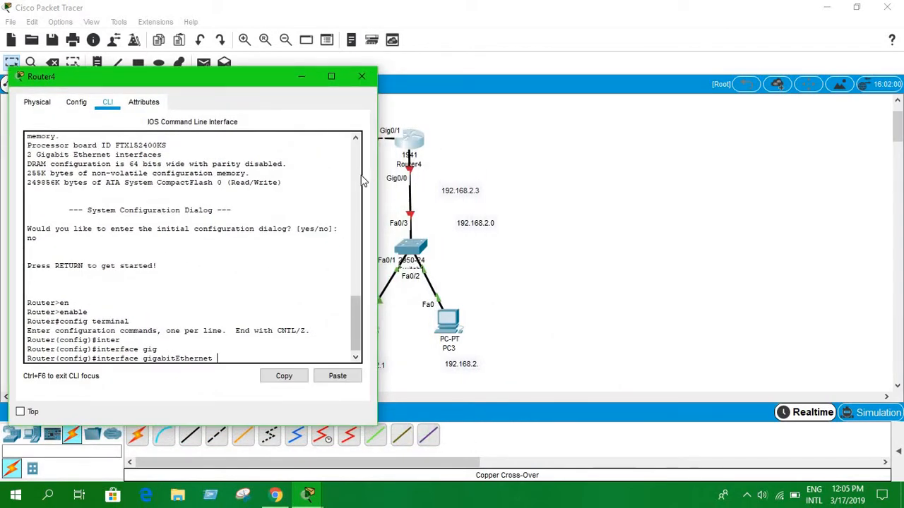
{"action": "type", "text": "0/0"}
{"action": "key", "text": "Return"}
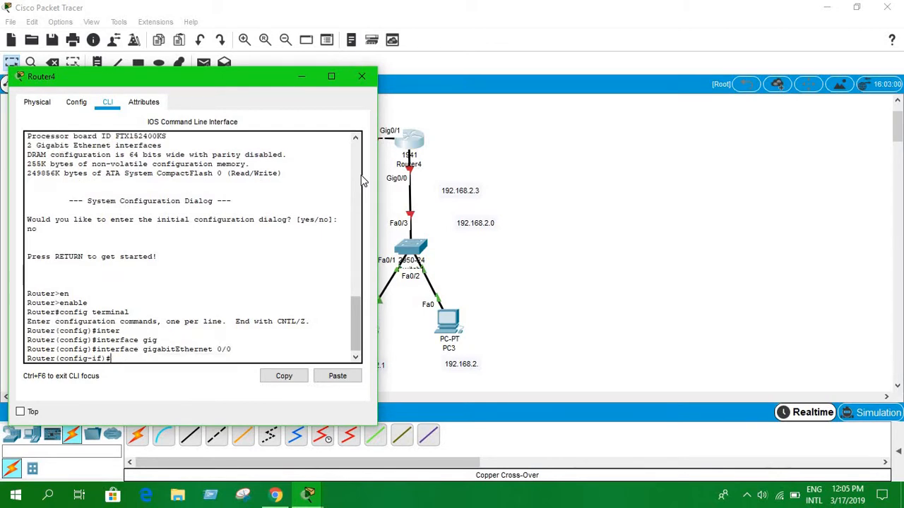
{"action": "type", "text": "ip address"}
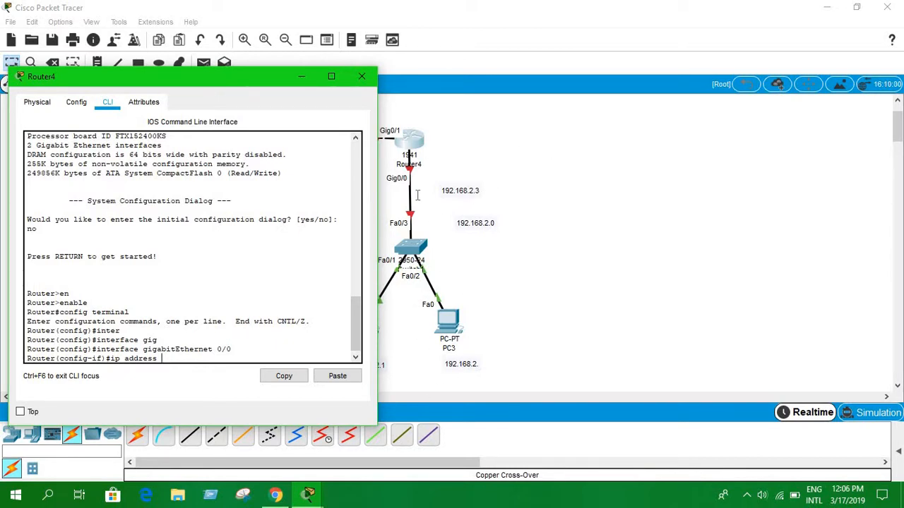
{"action": "type", "text": "192.168.2.3 255.255.255.0"}
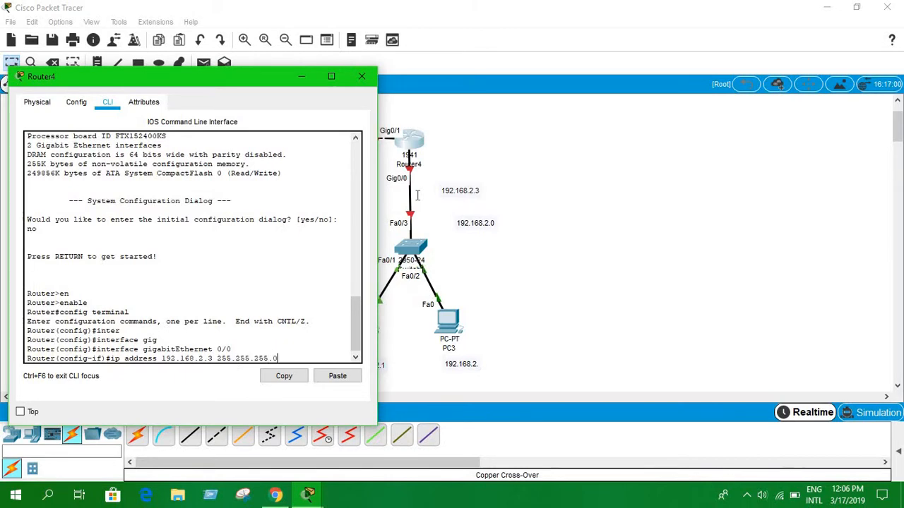
{"action": "key", "text": "Return"}
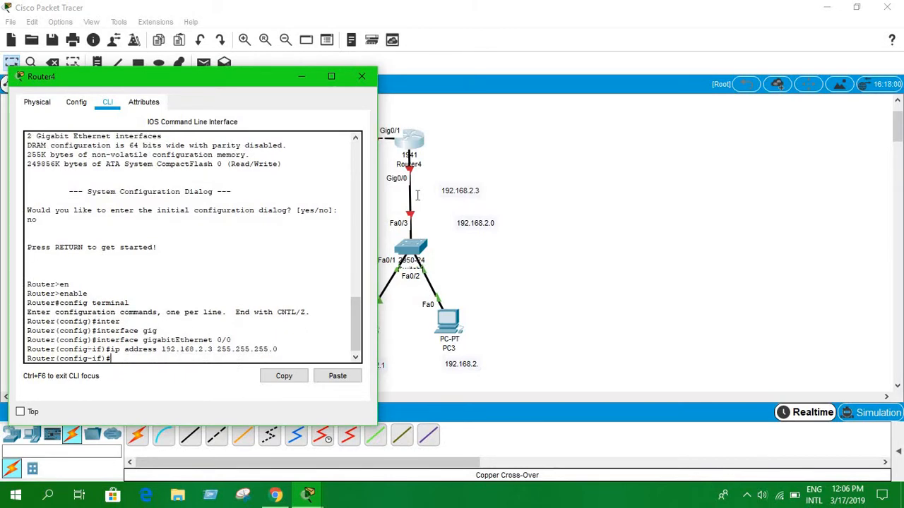
Enable Router4's gigabitEthernet 0/0 with no shutdown and exit interface configuration
{"action": "type", "text": "no shutdown"}
{"action": "key", "text": "Return"}
{"action": "type", "text": "e"}
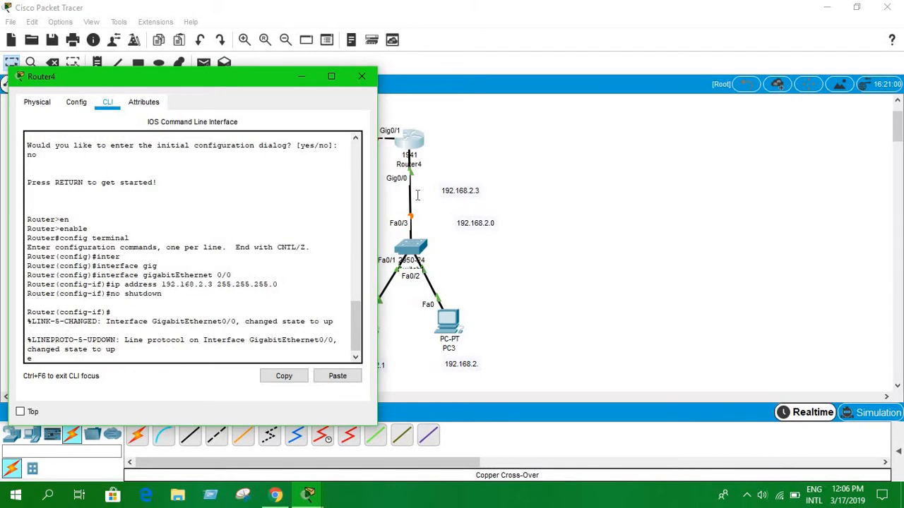
{"action": "type", "text": "xit"}
{"action": "key", "text": "Return"}
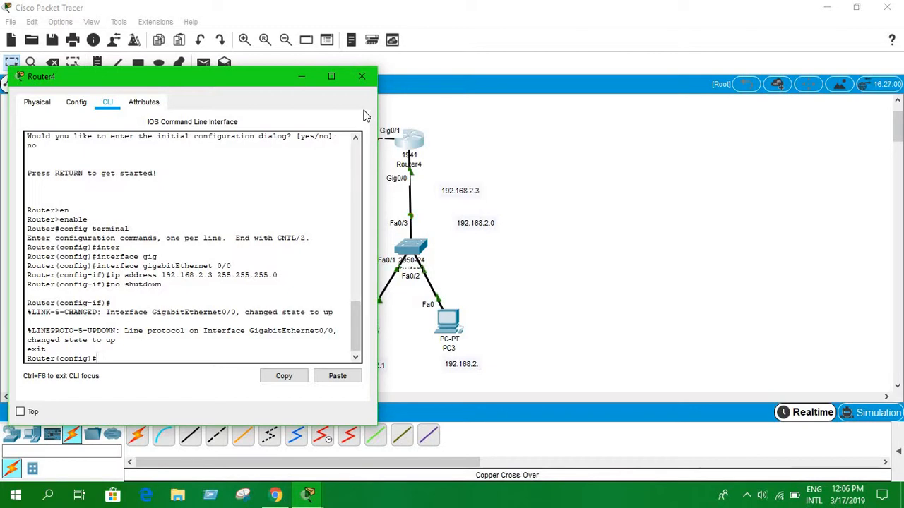
Enter interface configuration for gigabitEthernet 0/1 on Router4
{"action": "type", "text": "inter"}
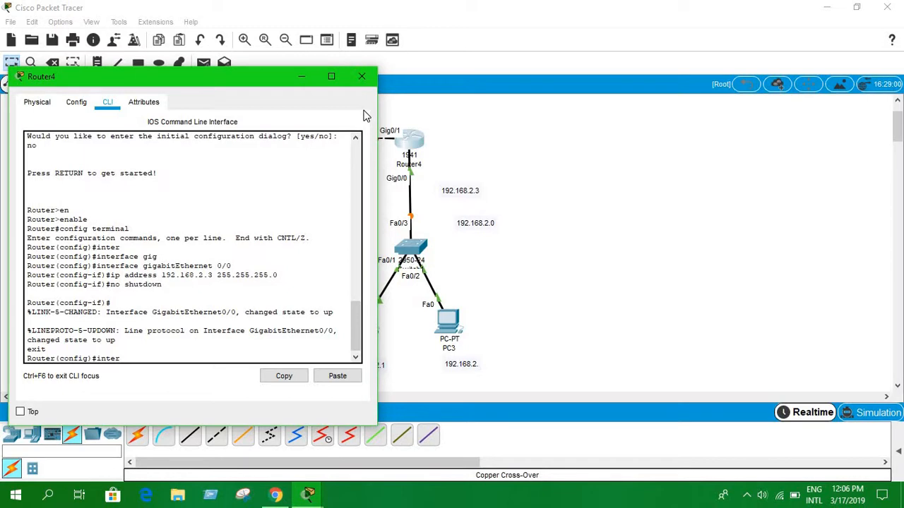
{"action": "key", "text": "Tab"}
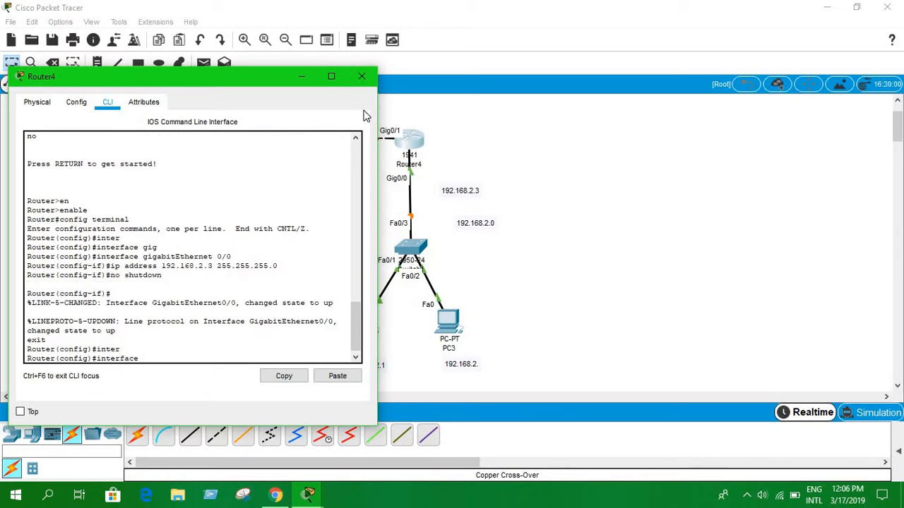
{"action": "type", "text": "gig"}
{"action": "key", "text": "Tab"}
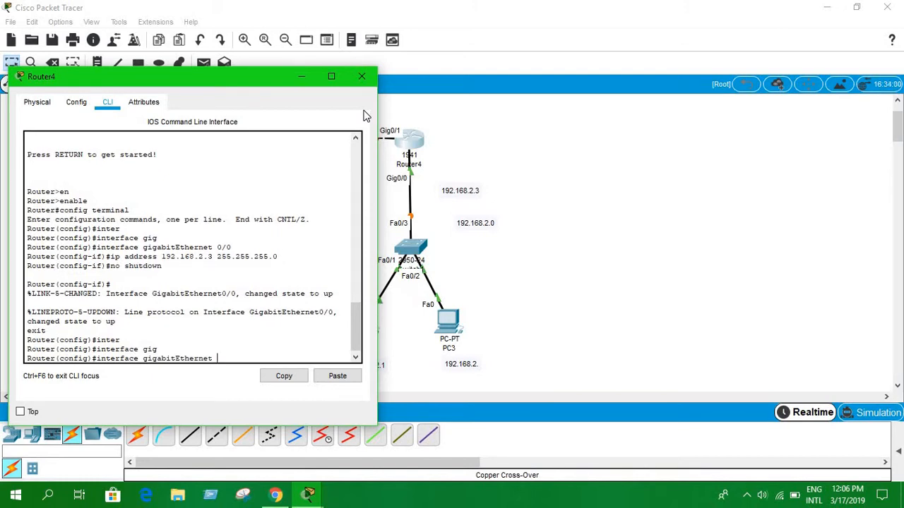
{"action": "type", "text": "0/1"}
{"action": "key", "text": "Return"}
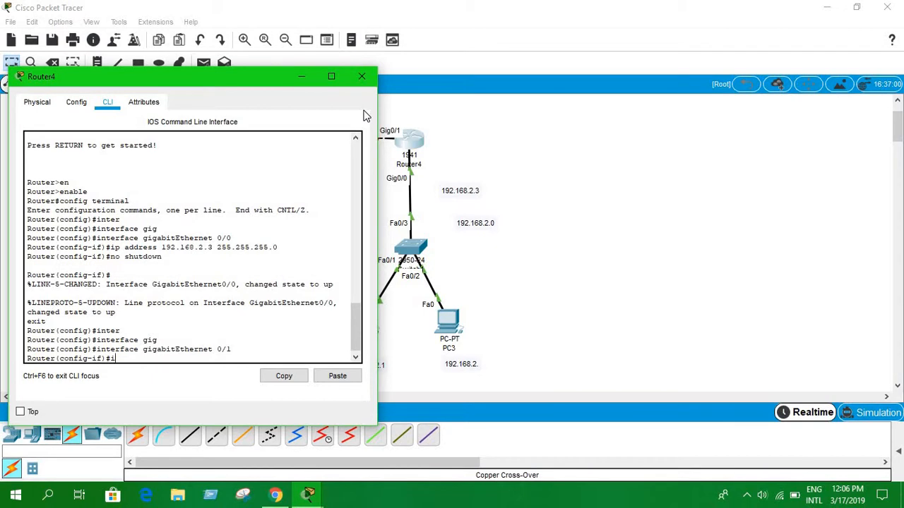
Assign Router4's gigabitEthernet 0/1 the IP address 192.168.3.2 with subnet mask 255.255.255.0
{"action": "type", "text": "p addre"}
{"action": "key", "text": "Tab"}
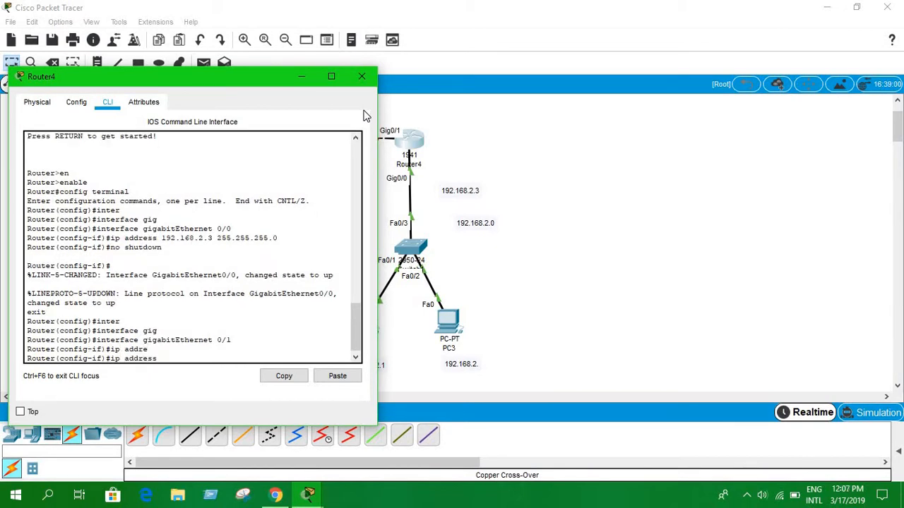
{"action": "type", "text": "192.168.2"}
{"action": "left_click_drag", "start_coordinate": [233, 77], "coordinate": [669, 83]}
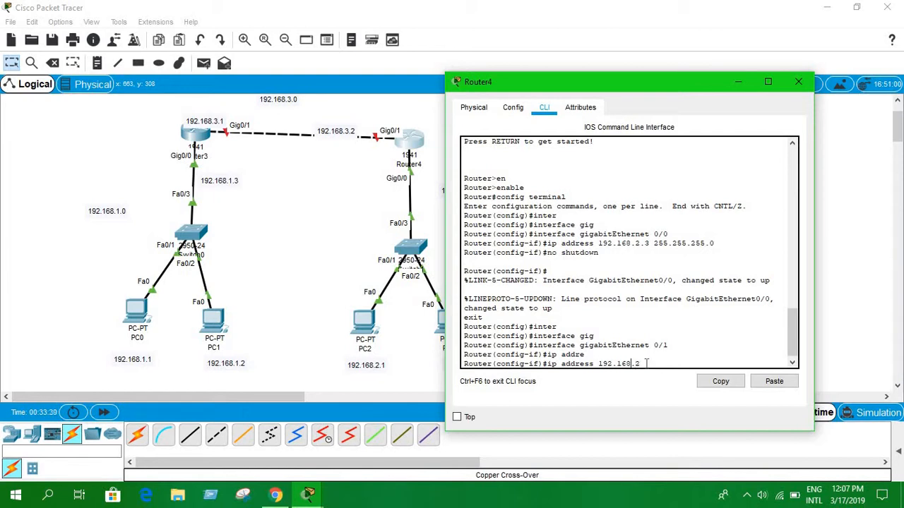
{"action": "key", "text": "BackSpace"}
{"action": "type", "text": "3.2"}
{"action": "key", "text": "Left"}
{"action": "key", "text": "Left"}
{"action": "key", "text": "BackSpace"}
{"action": "type", "text": "255.255.255.0"}
{"action": "key", "text": "Return"}
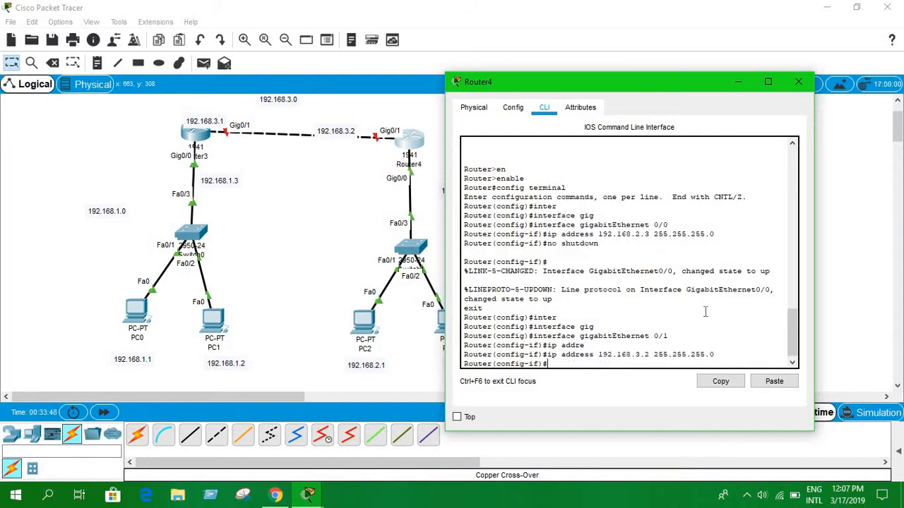
Enable Router4's gigabitEthernet 0/1 with no shutdown, exit interface configuration and minimize the router window
{"action": "type", "text": "no shutdown"}
{"action": "key", "text": "Return"}
{"action": "type", "text": "exit"}
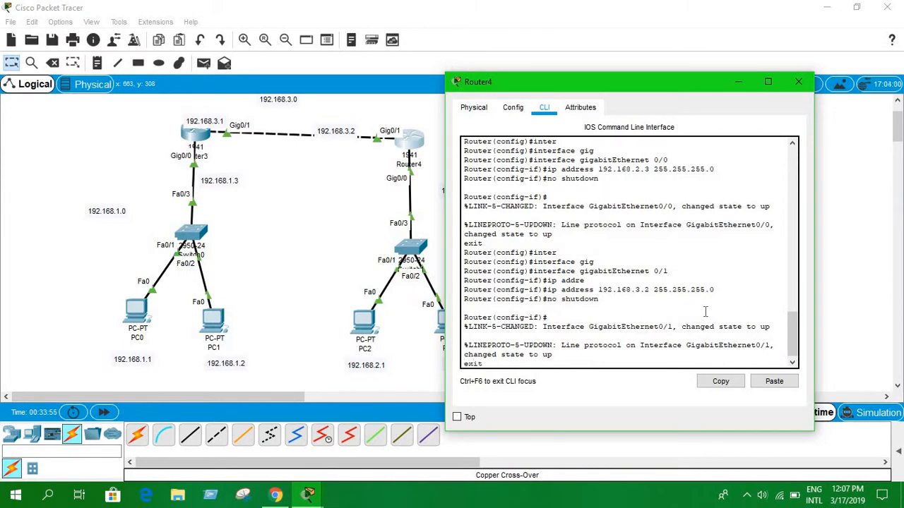
{"action": "key", "text": "Return"}
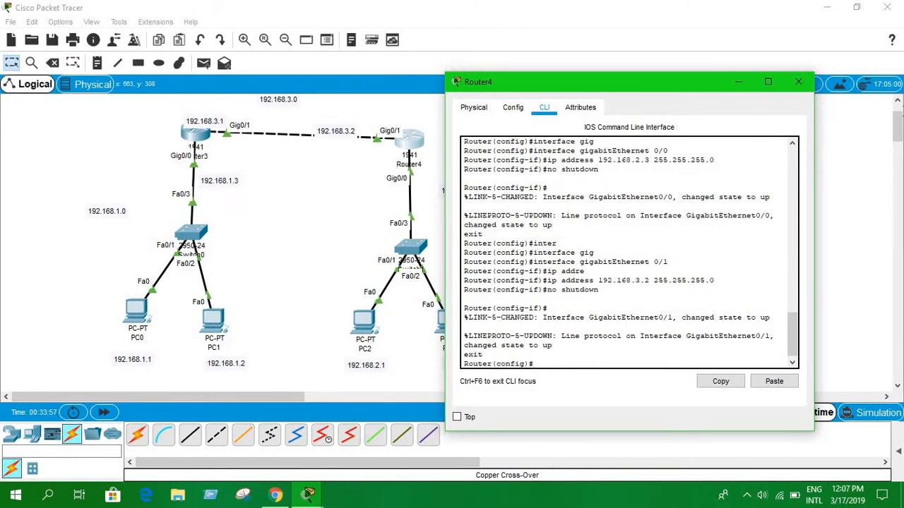
{"action": "left_click", "coordinate": [736, 83]}
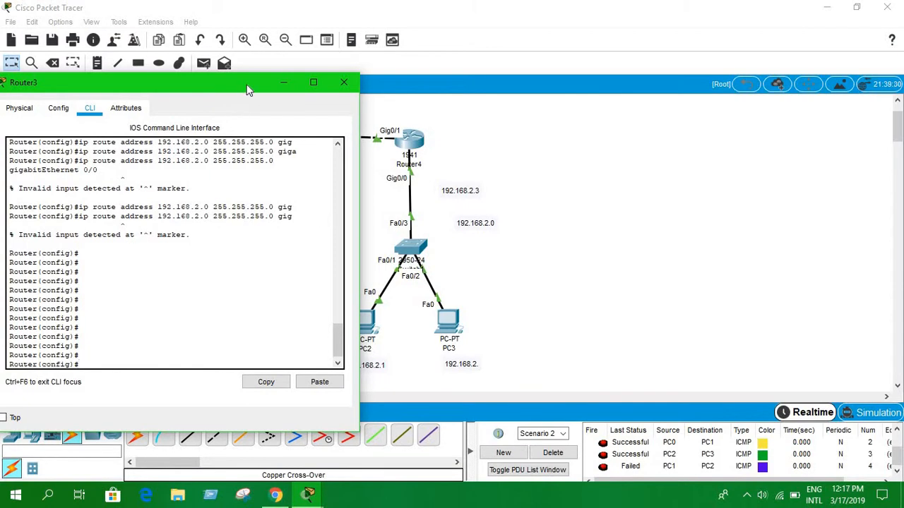
Add a static route on Router3 to network 192.168.2.0 255.255.255.0 through gigabitEthernet 0/1 and minimize its window
{"action": "left_click_drag", "start_coordinate": [249, 88], "coordinate": [779, 67]}
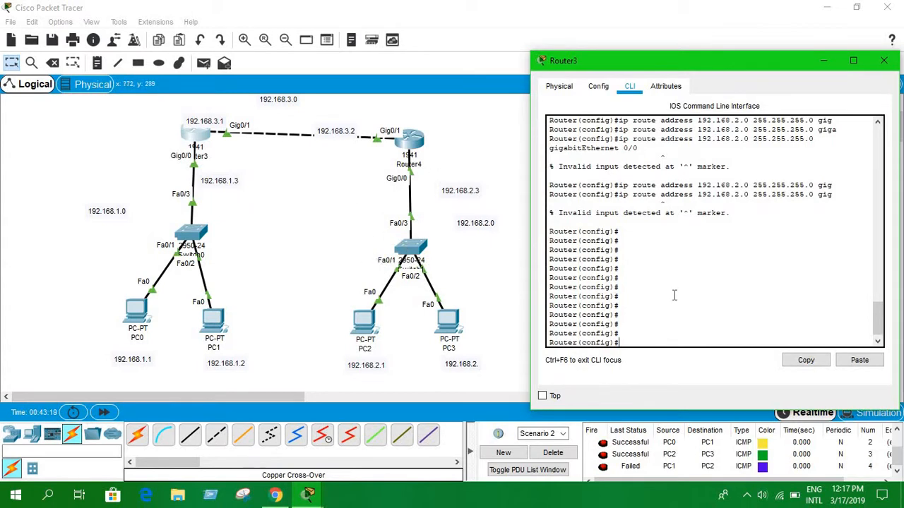
{"action": "type", "text": "i"}
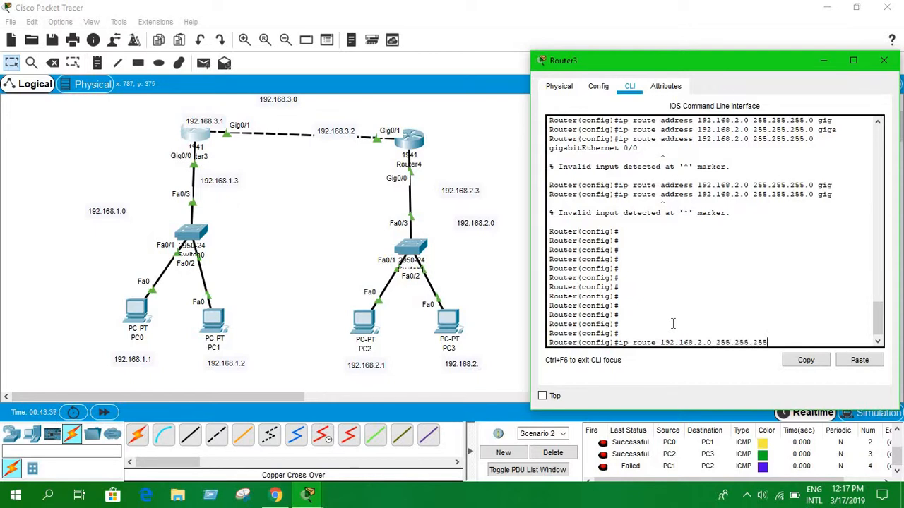
{"action": "type", "text": ".0 gig"}
{"action": "key", "text": "Tab"}
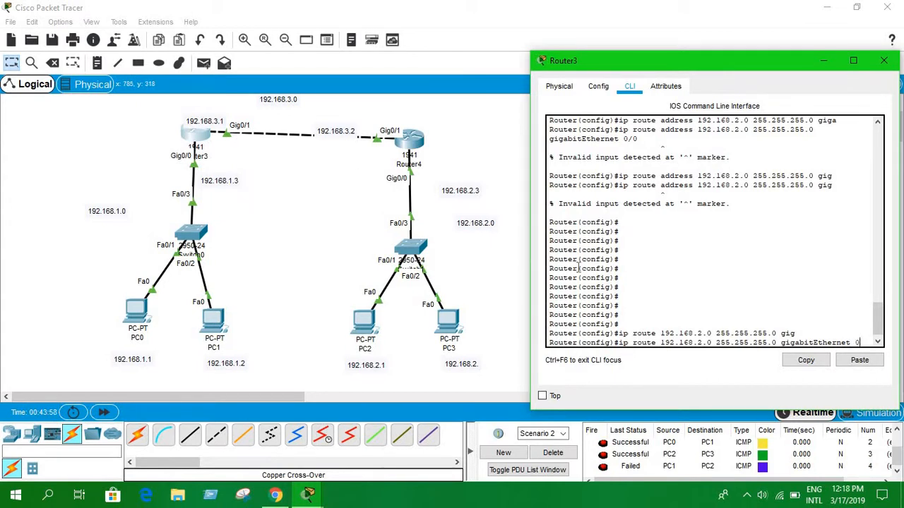
{"action": "key", "text": "Return"}
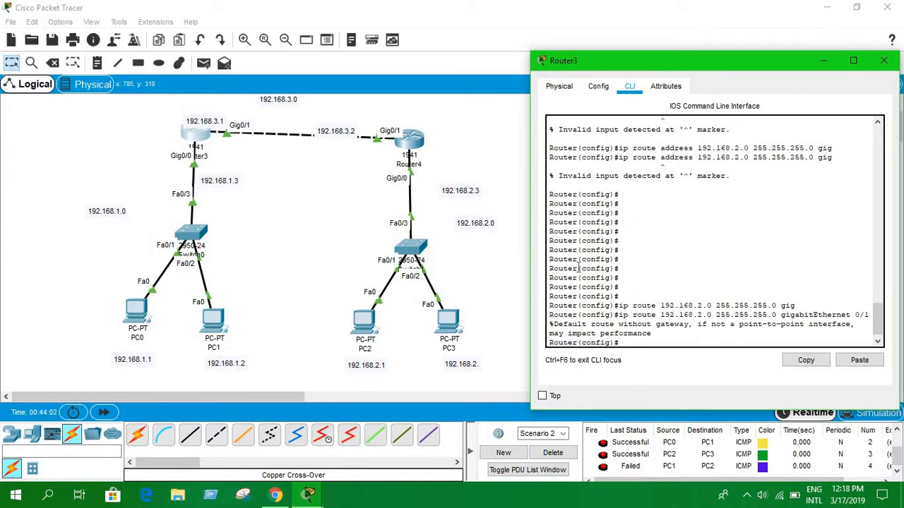
{"action": "left_click", "coordinate": [823, 61]}
Open Router4's command line and add a static route to network 192.168.1.0 255.255.255.0 through gigabitEthernet 0/1
{"action": "left_click", "coordinate": [419, 144]}
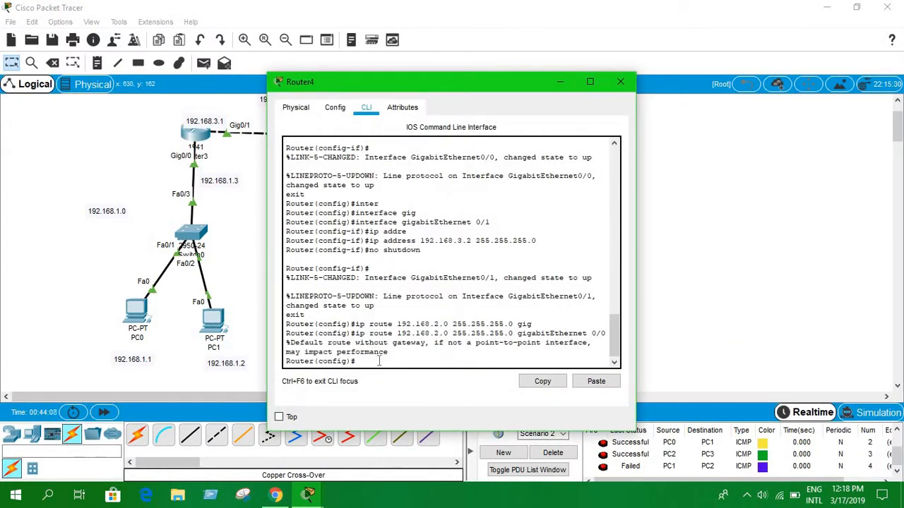
{"action": "key", "text": "Return"}
{"action": "key", "text": "Return"}
{"action": "key", "text": "Return"}
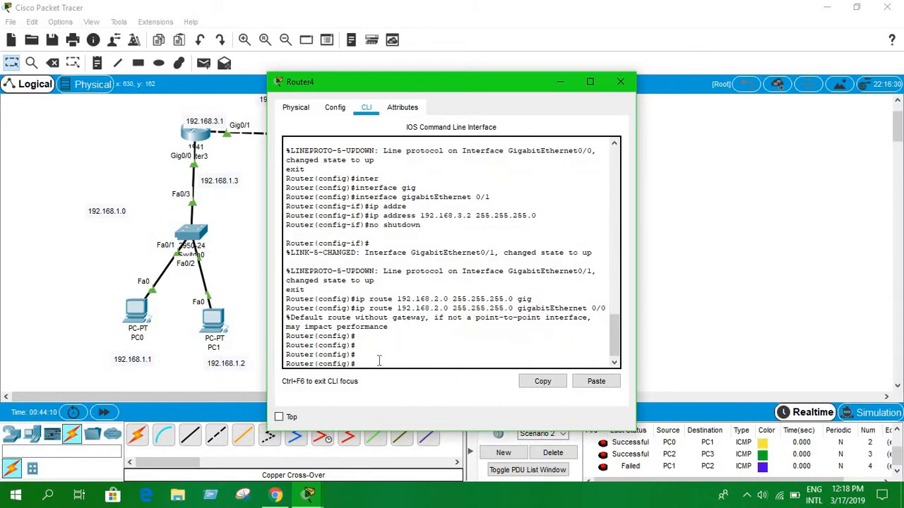
{"action": "type", "text": "ip route 192.1"}
{"action": "type", "text": "68.1.0 255.255.255.0 gig"}
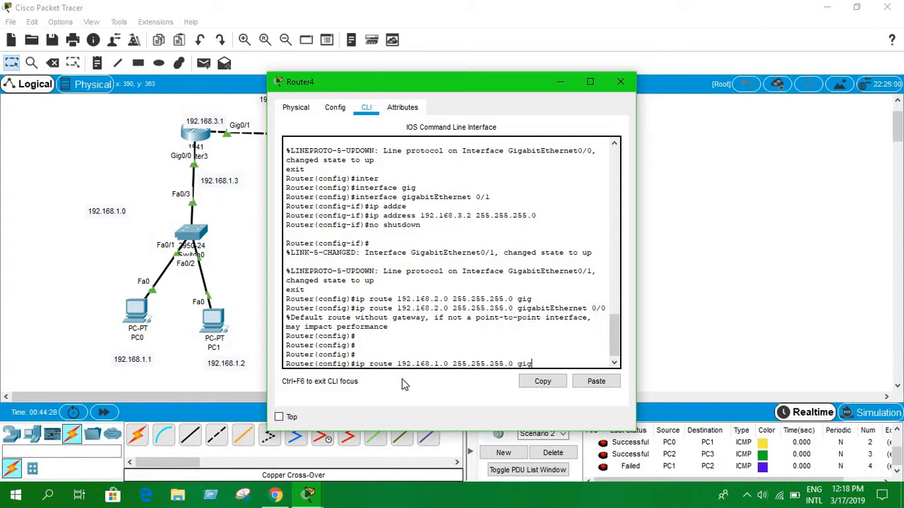
{"action": "key", "text": "Tab"}
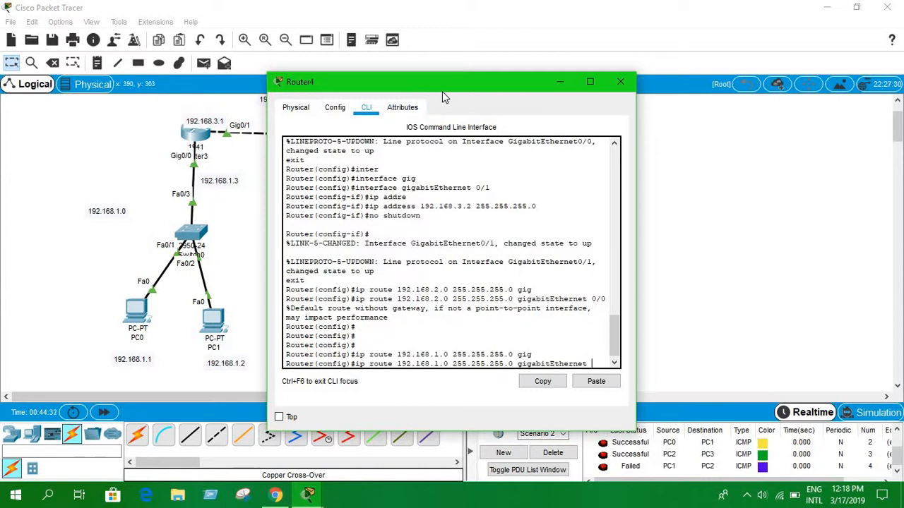
{"action": "left_click_drag", "start_coordinate": [442, 91], "coordinate": [733, 81]}
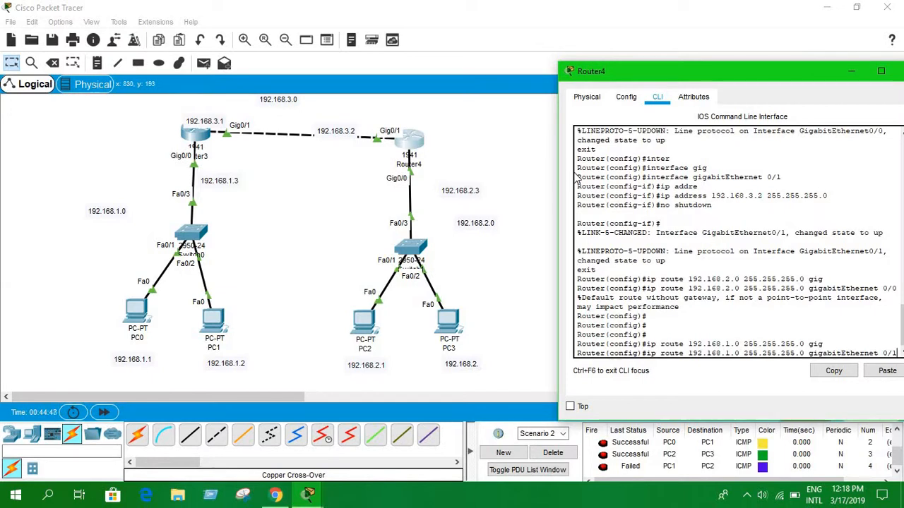
{"action": "key", "text": "Return"}
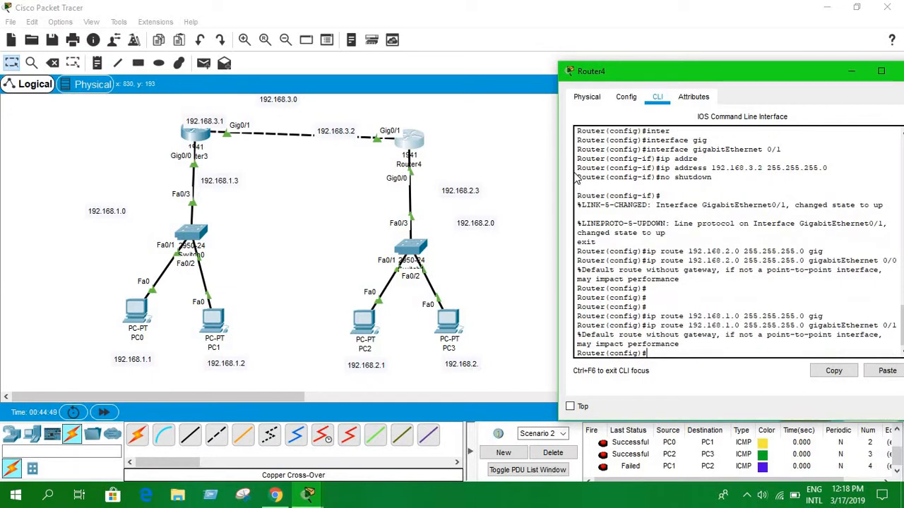
Close Router4's window and create a new, empty PDU test scenario
{"action": "left_click", "coordinate": [898, 71]}
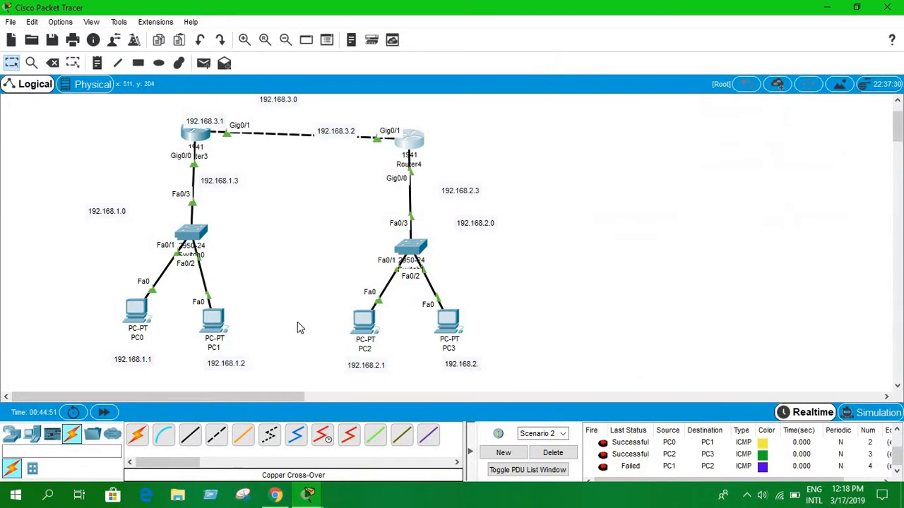
{"action": "left_click", "coordinate": [503, 453]}
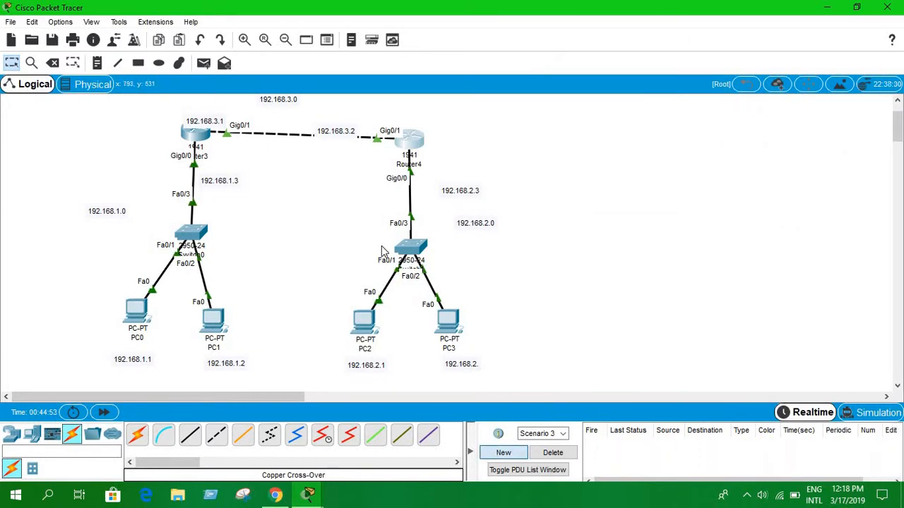
Send three simple PDUs one after another from PC1 to PC2 in the new scenario
{"action": "left_click", "coordinate": [200, 65]}
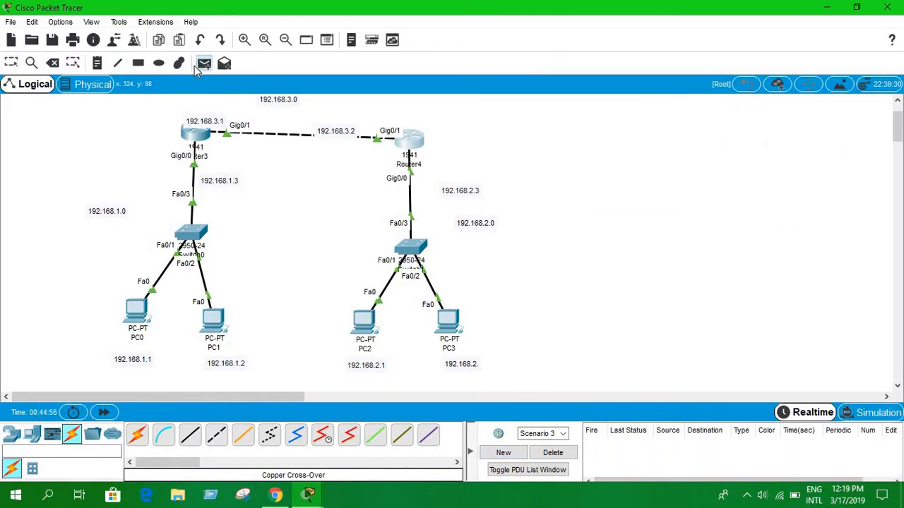
{"action": "left_click", "coordinate": [211, 326]}
{"action": "left_click", "coordinate": [365, 319]}
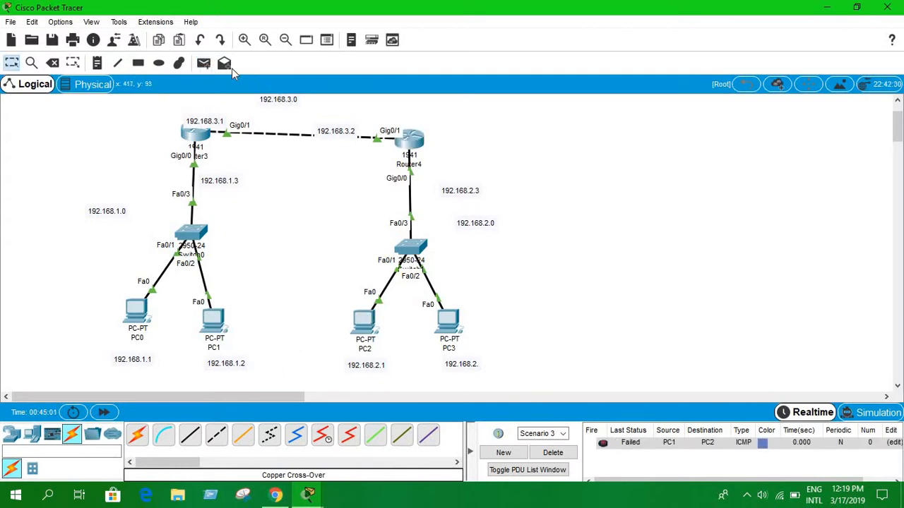
{"action": "left_click", "coordinate": [204, 63]}
{"action": "left_click", "coordinate": [212, 320]}
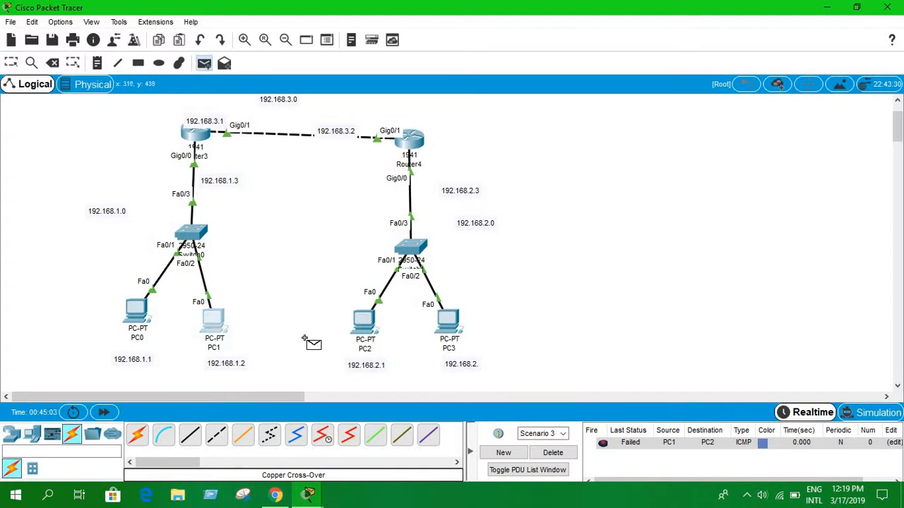
{"action": "left_click", "coordinate": [360, 341]}
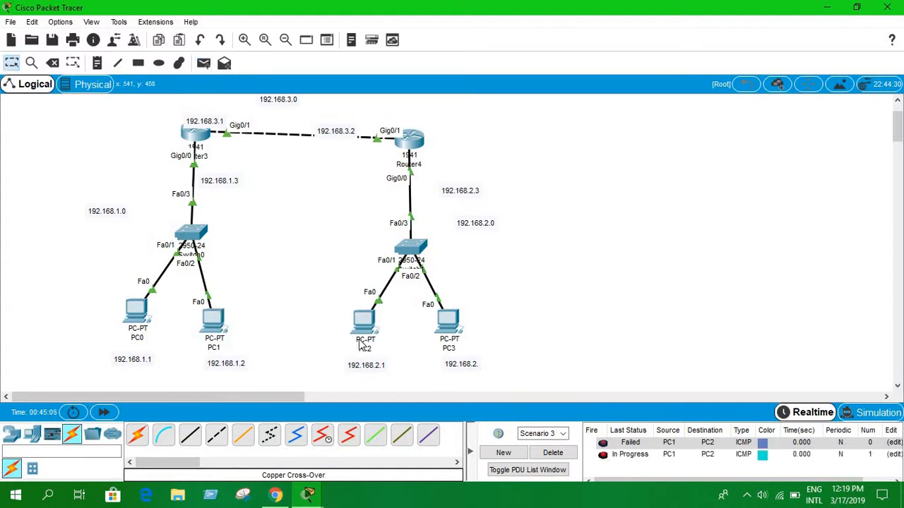
{"action": "left_click", "coordinate": [204, 63]}
{"action": "left_click", "coordinate": [213, 323]}
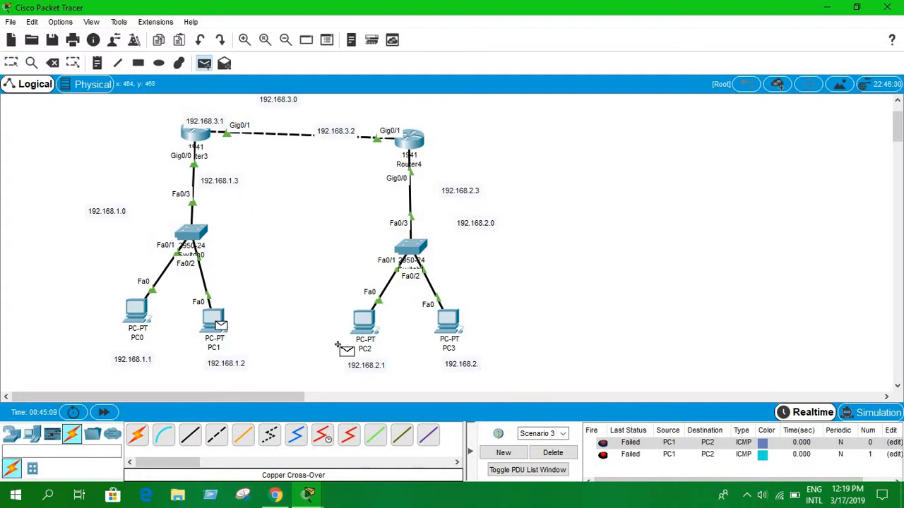
{"action": "left_click", "coordinate": [365, 339]}
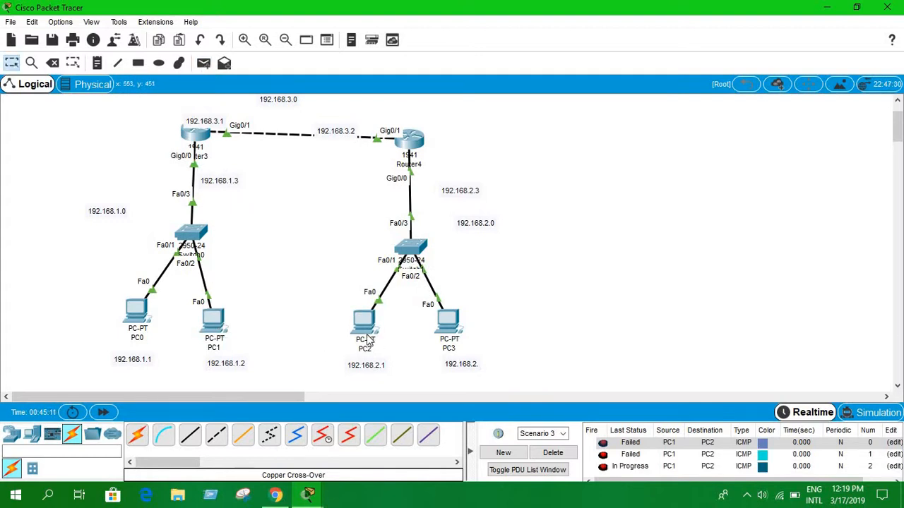
Send a simple PDU from PC0 to PC2 and check its entry in the PDU list
{"action": "left_click", "coordinate": [204, 64]}
{"action": "left_click", "coordinate": [152, 320]}
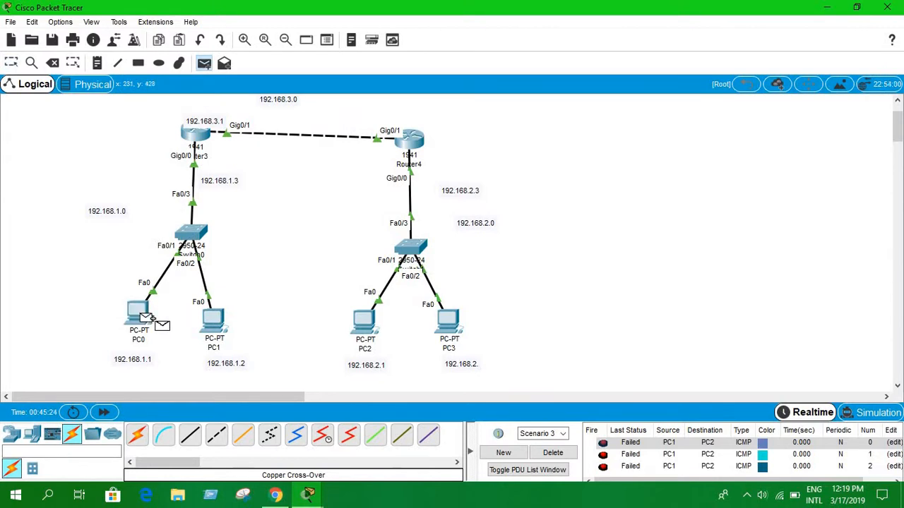
{"action": "left_click", "coordinate": [354, 333]}
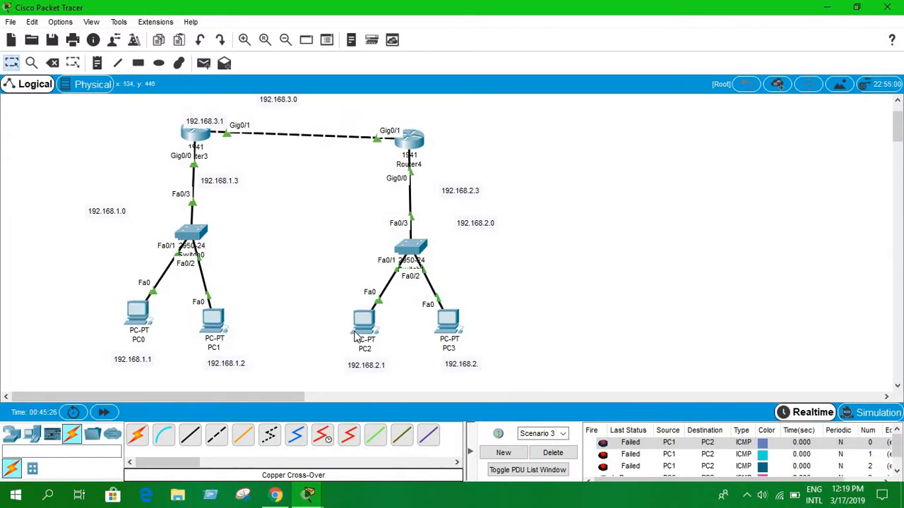
{"action": "left_click", "coordinate": [896, 470]}
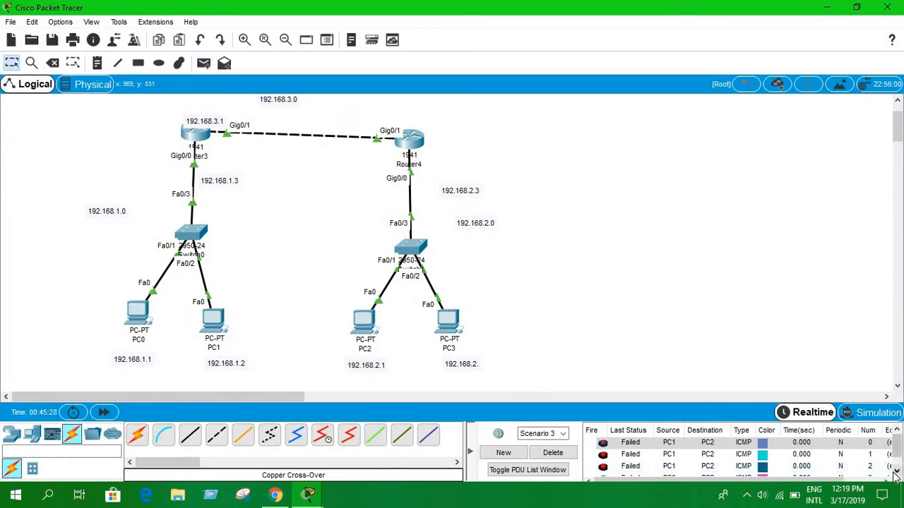
Send another simple PDU from PC1 to PC2 and check its status in the PDU list
{"action": "left_click", "coordinate": [203, 64]}
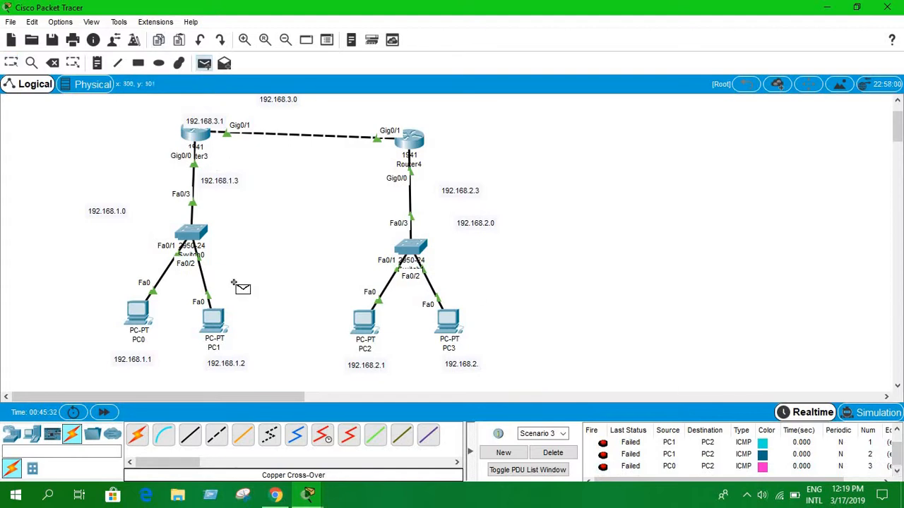
{"action": "left_click", "coordinate": [216, 344]}
{"action": "left_click", "coordinate": [363, 343]}
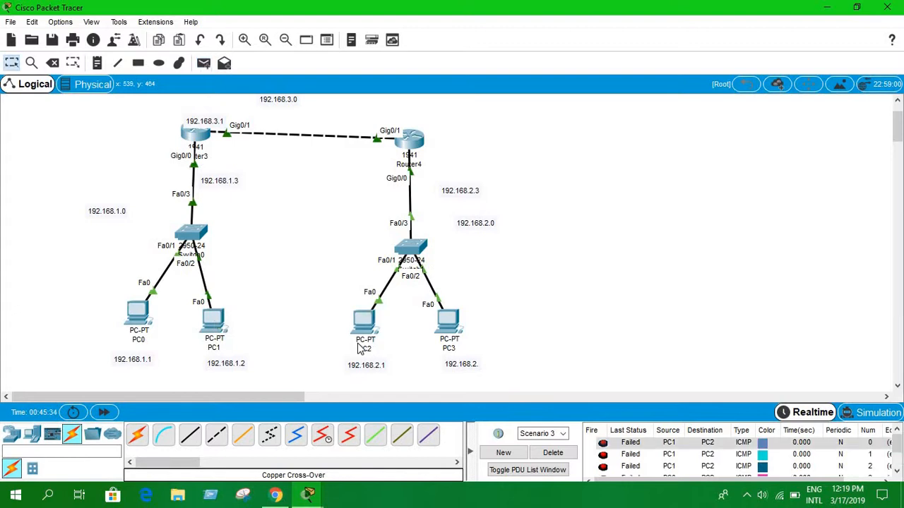
{"action": "left_click", "coordinate": [897, 472]}
{"action": "left_click", "coordinate": [898, 472]}
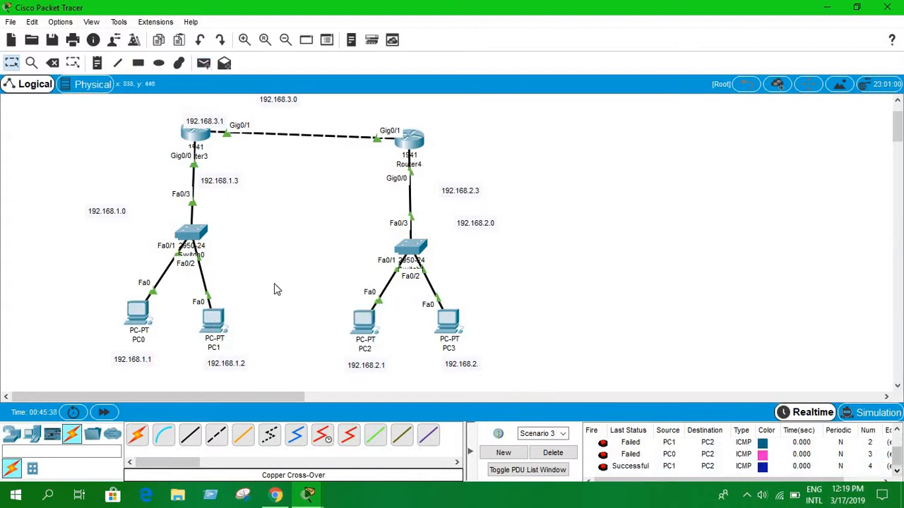
Send a simple PDU from PC1 to PC3 and check its status in the PDU list
{"action": "left_click", "coordinate": [203, 63]}
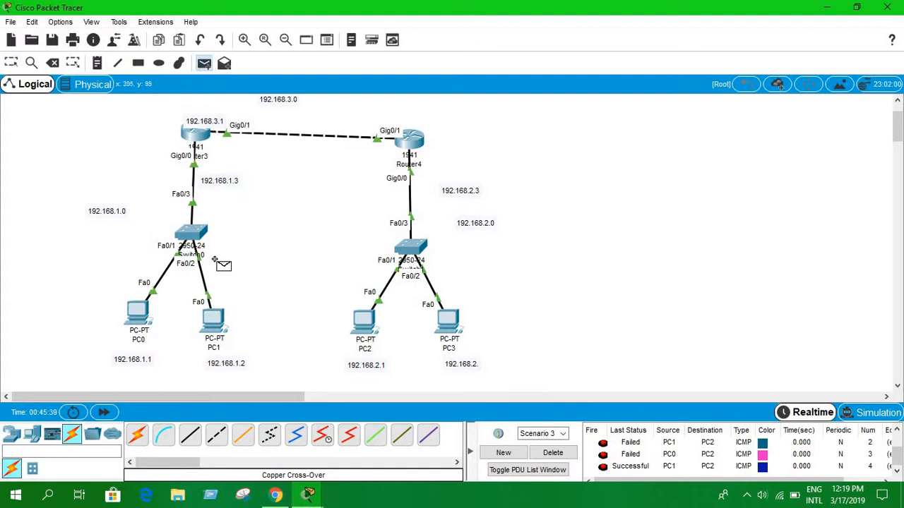
{"action": "left_click", "coordinate": [212, 319]}
{"action": "left_click", "coordinate": [441, 327]}
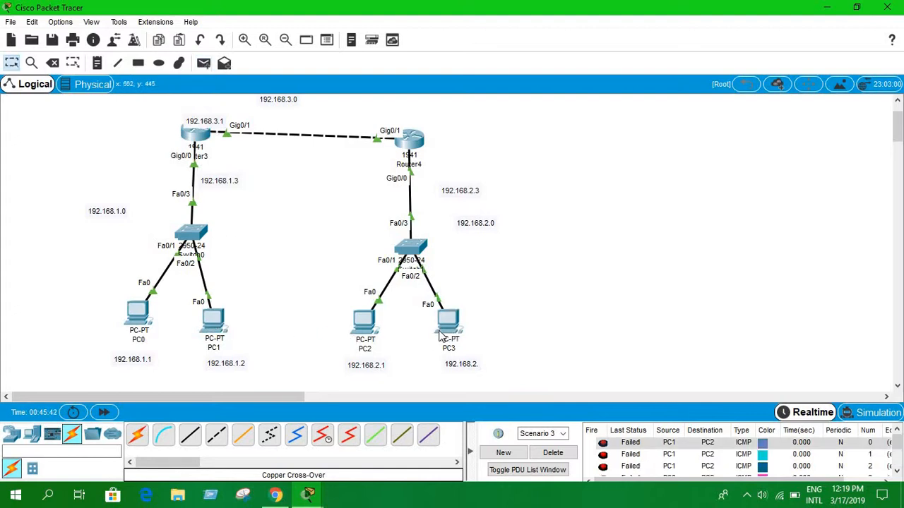
{"action": "left_click", "coordinate": [896, 471]}
{"action": "left_click", "coordinate": [897, 471]}
{"action": "left_click", "coordinate": [896, 471]}
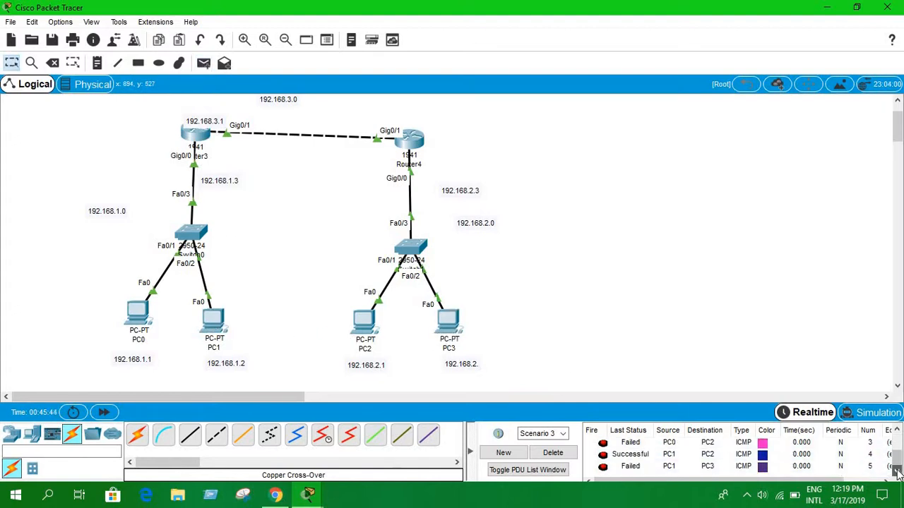
Send a simple PDU from PC3 back to PC1 and check its status in the PDU list
{"action": "left_click", "coordinate": [203, 62]}
{"action": "left_click", "coordinate": [208, 323]}
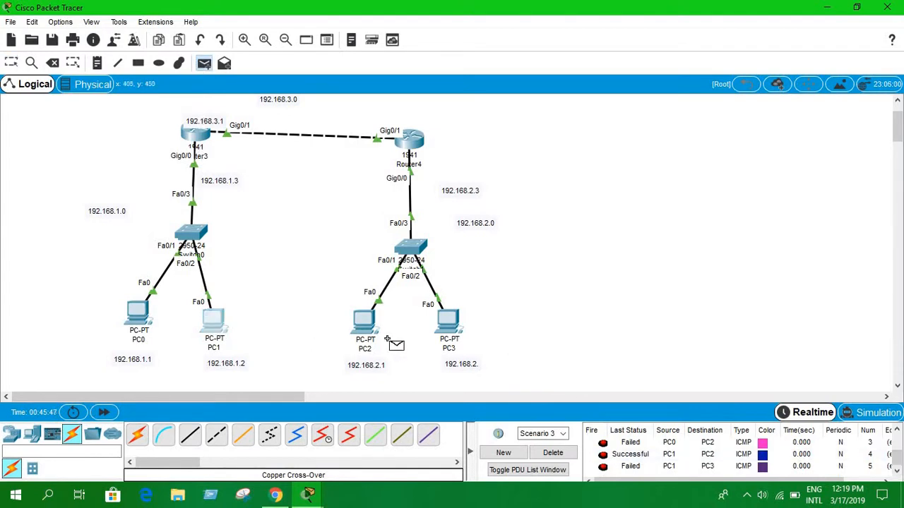
{"action": "left_click", "coordinate": [446, 325]}
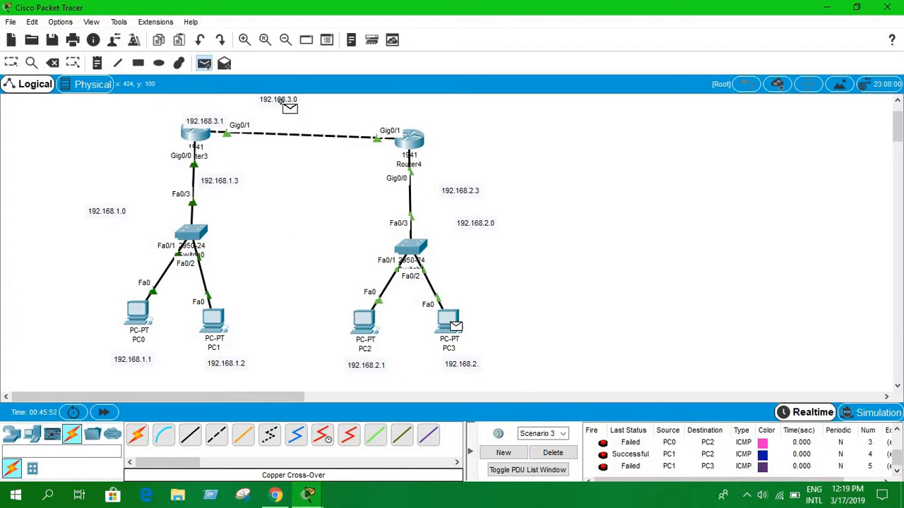
{"action": "left_click", "coordinate": [205, 323]}
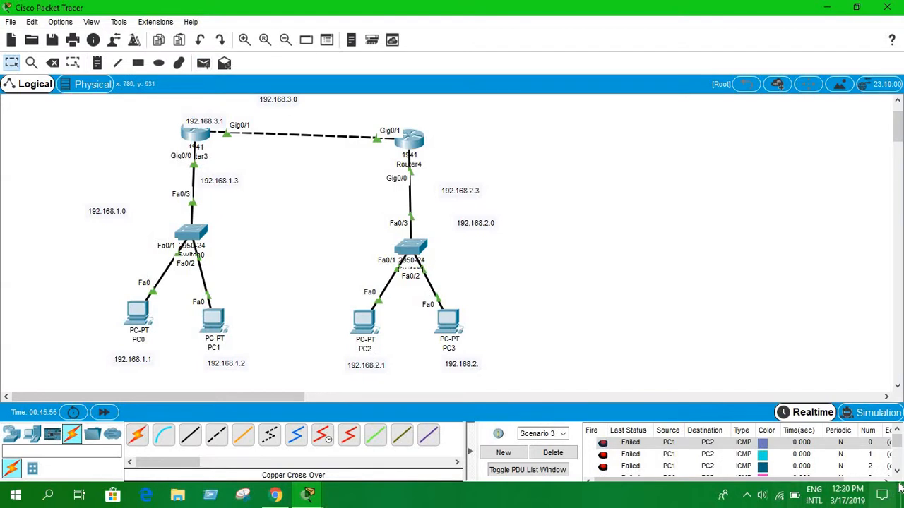
{"action": "scroll", "coordinate": [898, 472], "scroll_direction": "down", "scroll_amount": 4}
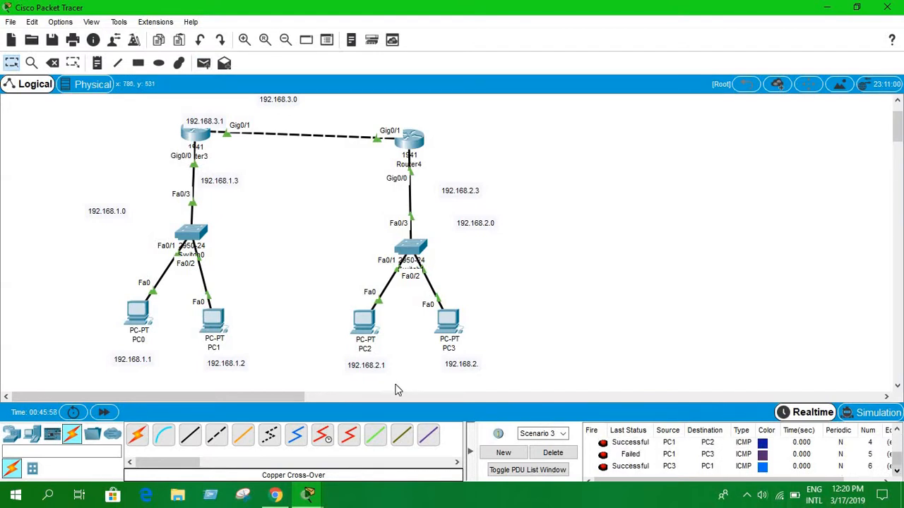
Send a simple PDU from PC2 to PC1 and check its status in the PDU list
{"action": "left_click", "coordinate": [206, 63]}
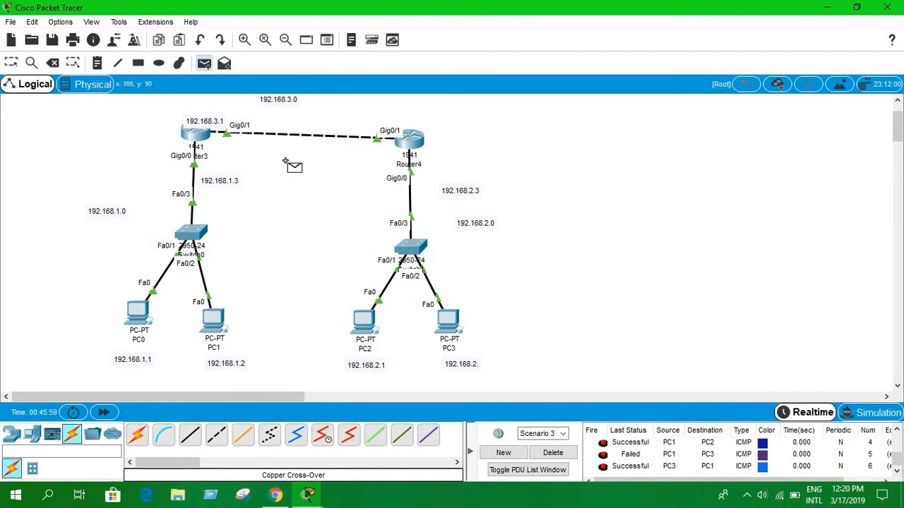
{"action": "left_click", "coordinate": [213, 319]}
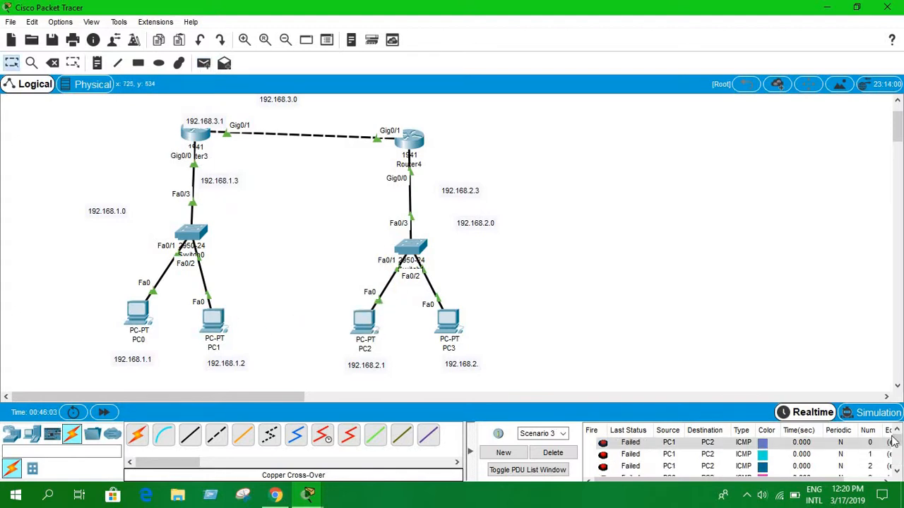
{"action": "left_click", "coordinate": [896, 472]}
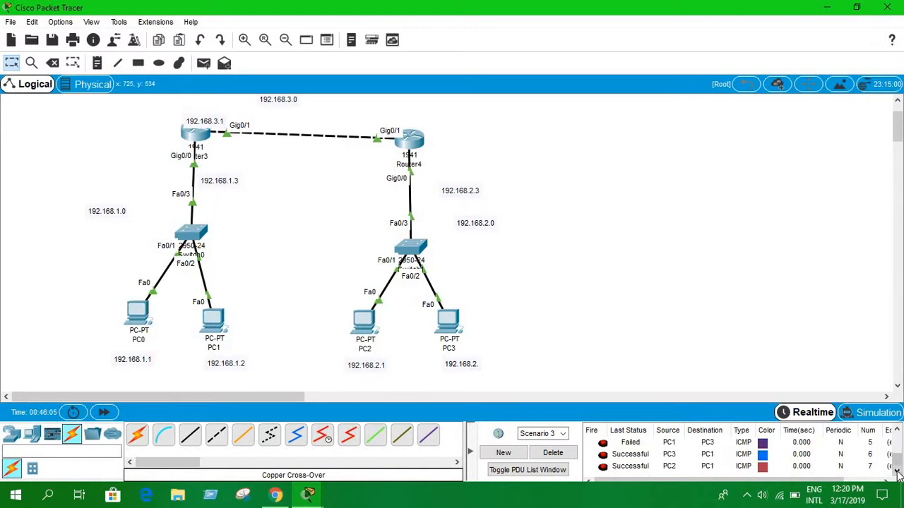
Create a new, empty PDU scenario and send a simple PDU from PC1 to PC2 in it
{"action": "left_click", "coordinate": [506, 453]}
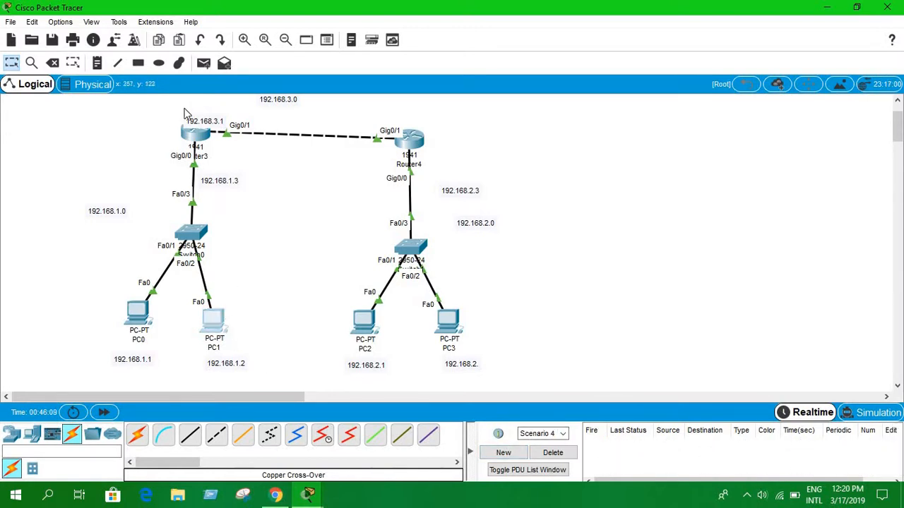
{"action": "left_click", "coordinate": [203, 63]}
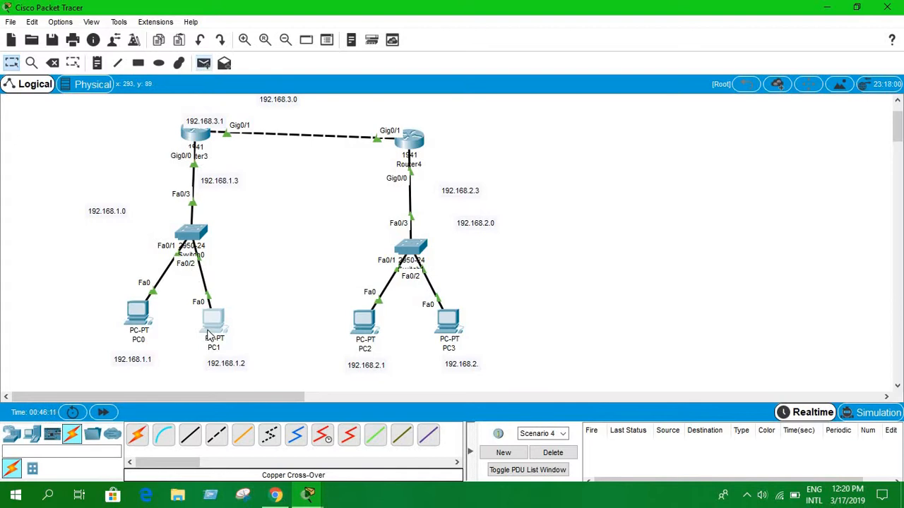
{"action": "left_click", "coordinate": [206, 330]}
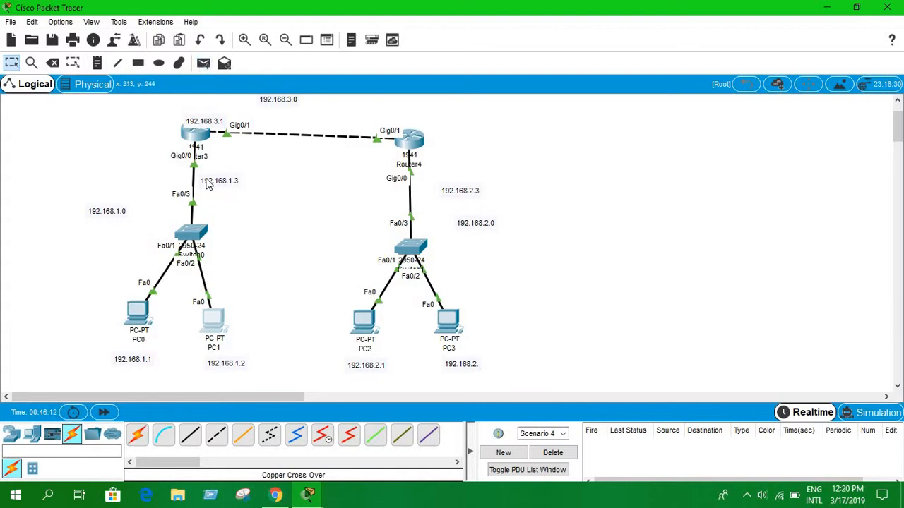
{"action": "left_click", "coordinate": [204, 65]}
{"action": "left_click", "coordinate": [215, 319]}
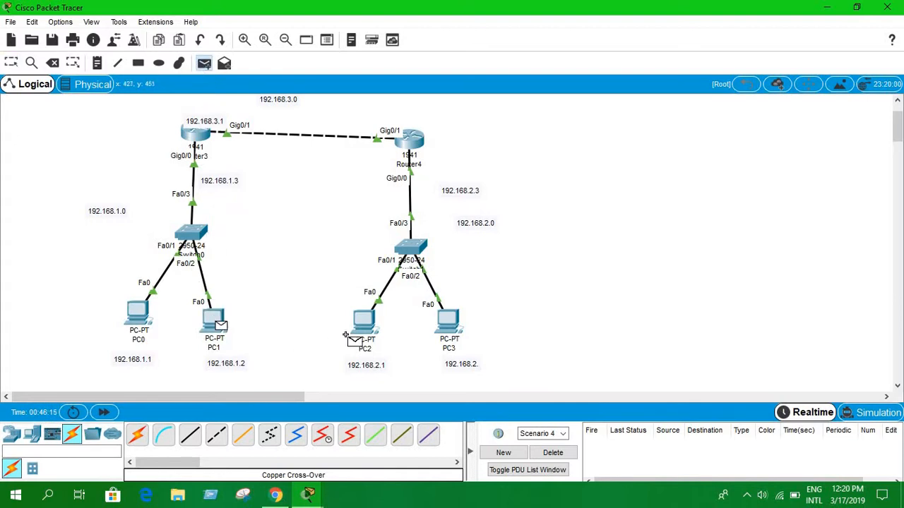
{"action": "left_click", "coordinate": [364, 323]}
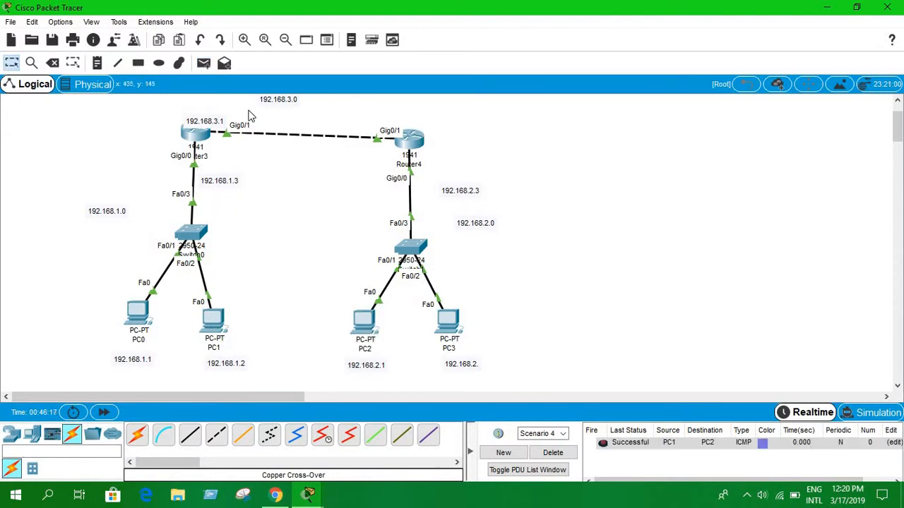
Send simple PDUs from PC0 to PC2 and from PC1 to PC3 in the current scenario
{"action": "left_click", "coordinate": [204, 63]}
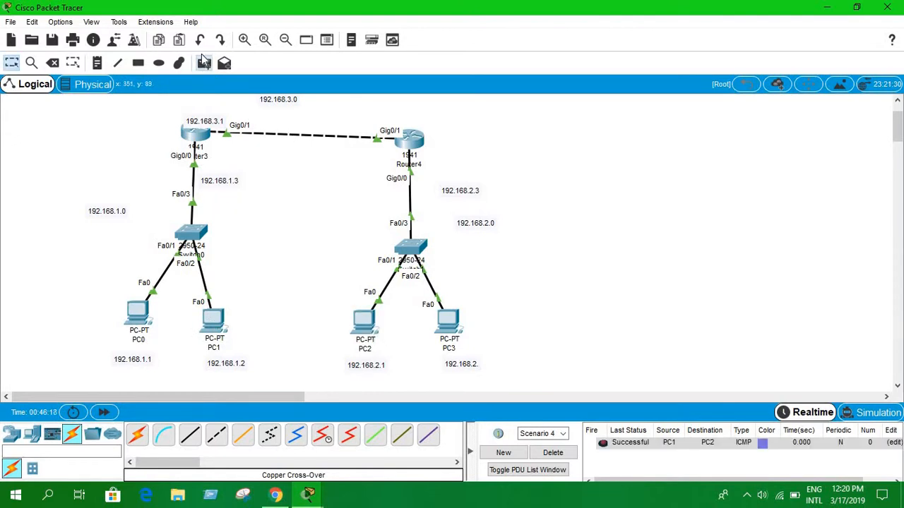
{"action": "left_click", "coordinate": [140, 320]}
{"action": "left_click", "coordinate": [367, 342]}
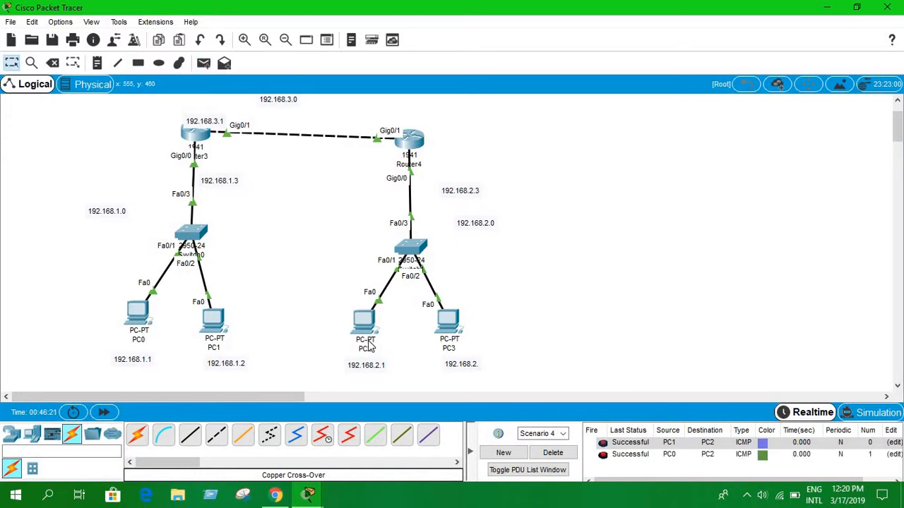
{"action": "left_click", "coordinate": [204, 63]}
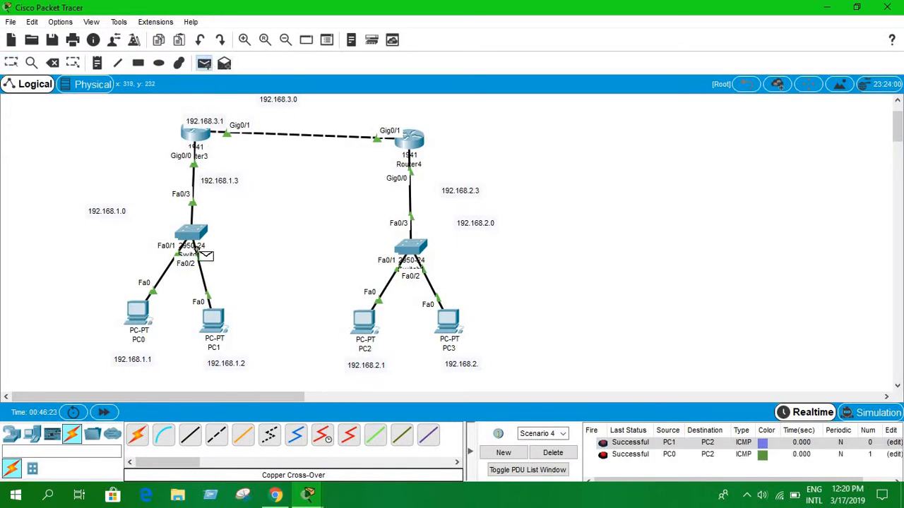
{"action": "left_click", "coordinate": [213, 324]}
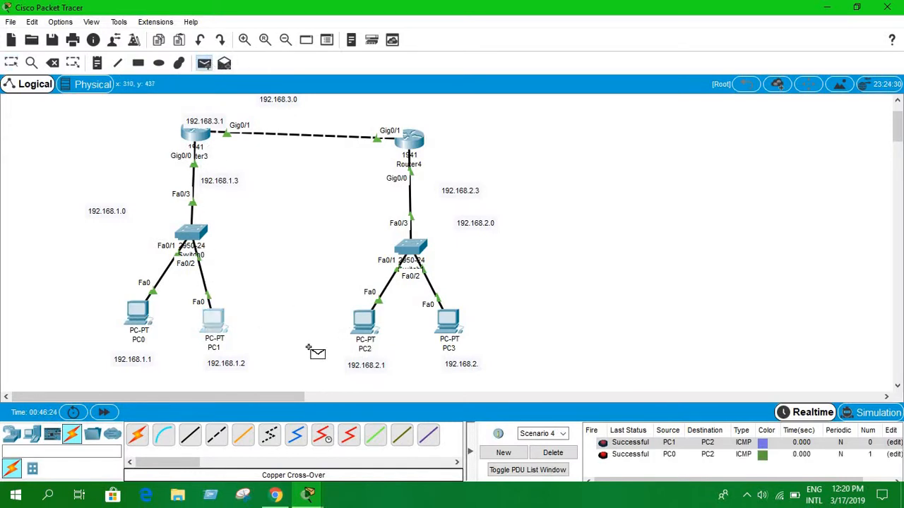
{"action": "left_click", "coordinate": [450, 332]}
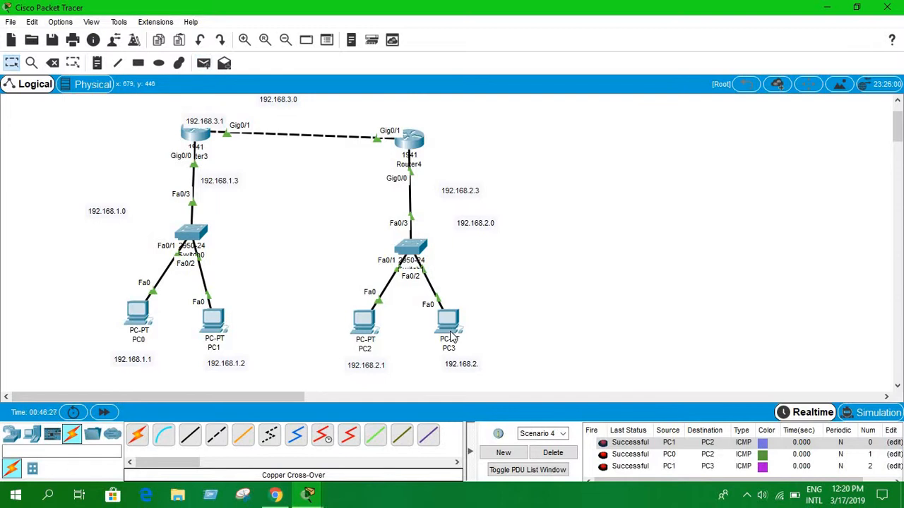